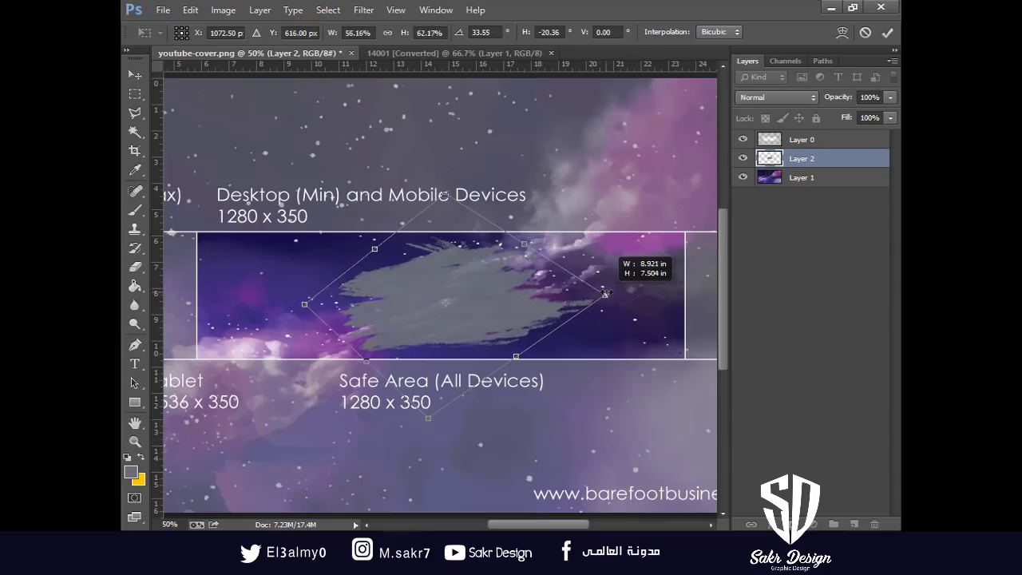
Stretch the grey brush stroke on Layer 2 until it fills the height of the safe area, and apply the transform
drag(427, 418, 422, 433)
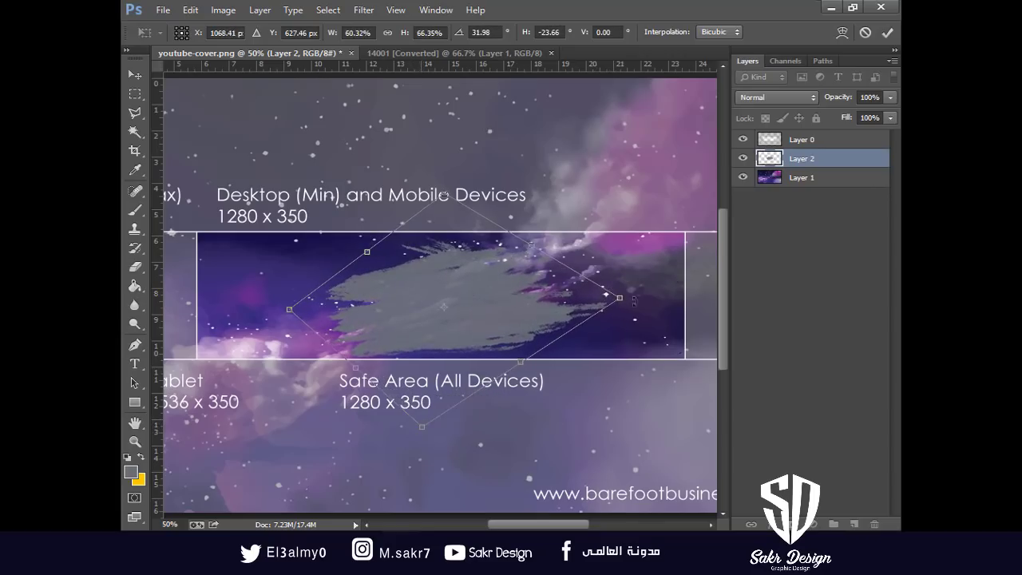
drag(639, 303, 688, 293)
mouse_move(388, 234)
mouse_down()
mouse_move(377, 192)
mouse_move(381, 226)
mouse_up()
key(Return)
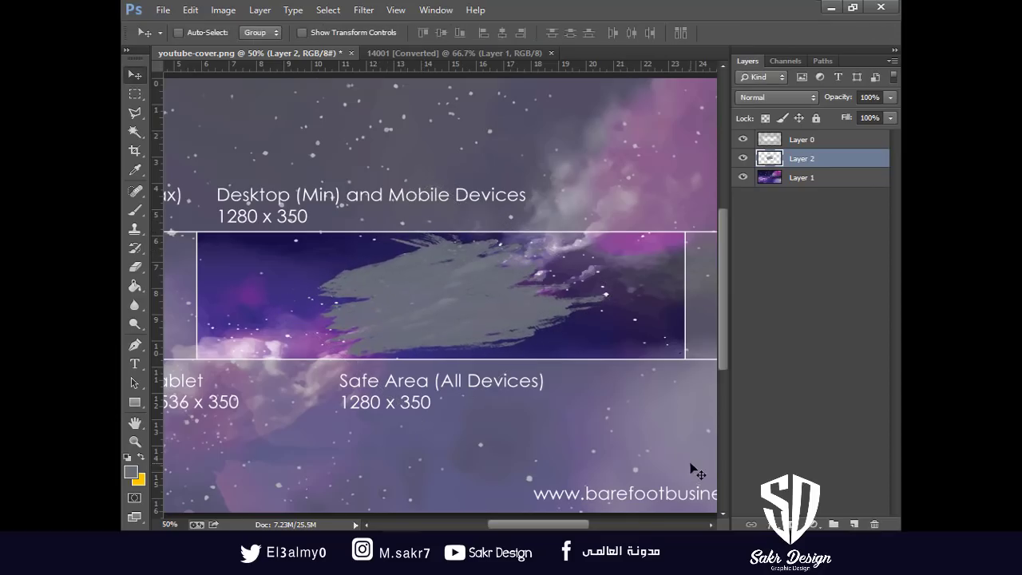
Apply a white Color Overlay with Normal blend mode and 100% opacity to the brush stroke on Layer 2
click(768, 525)
click(771, 436)
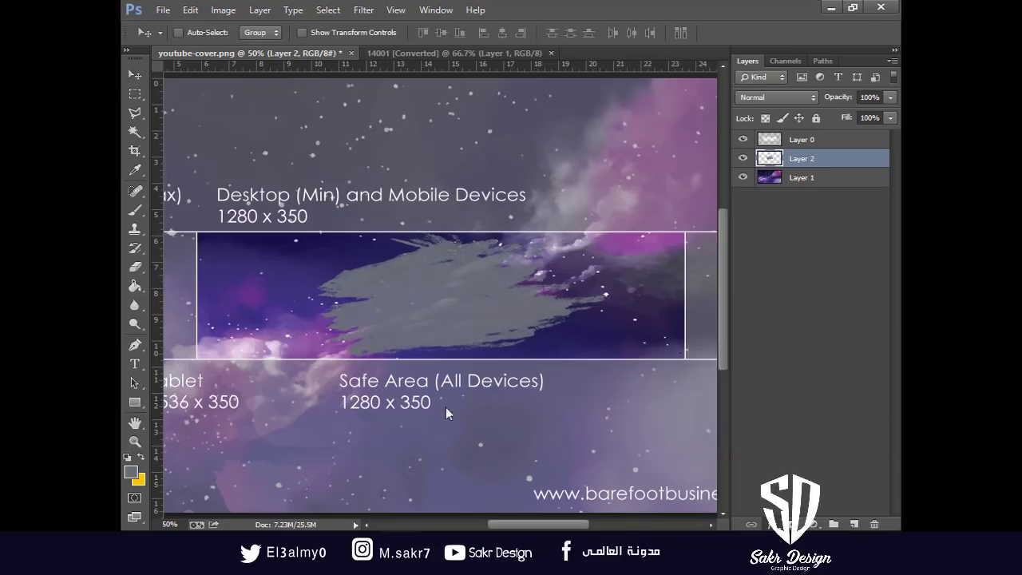
click(288, 224)
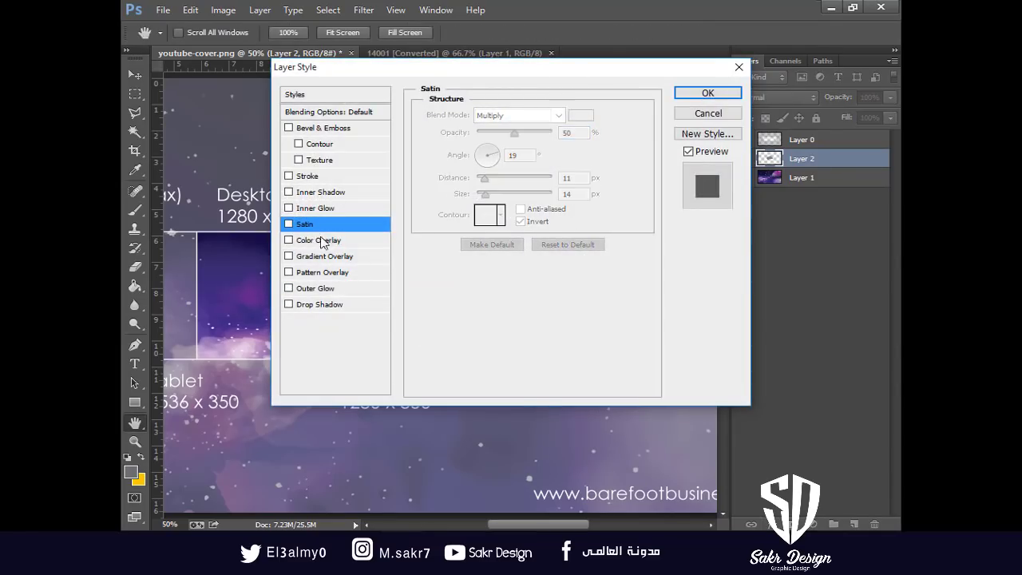
click(321, 240)
click(582, 115)
drag(710, 329, 587, 244)
key(Return)
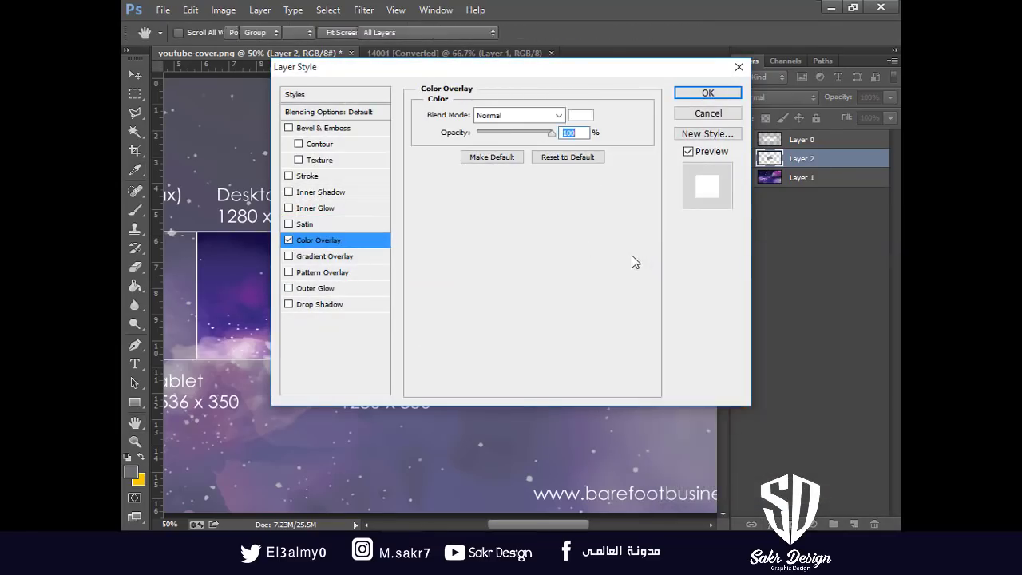
key(Return)
key(v)
Rotate the white brush stroke by about -8.4° and distort its lower-left and upper-right corners to fit the safe area
key(ctrl+plus)
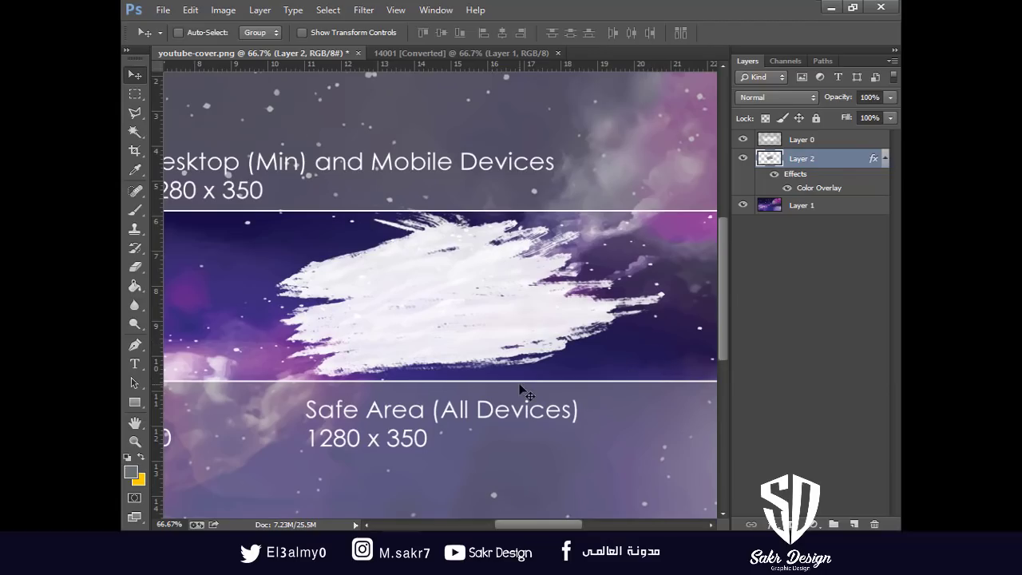
key(ctrl+t)
mouse_move(706, 451)
mouse_down()
mouse_move(713, 425)
mouse_move(670, 414)
mouse_up()
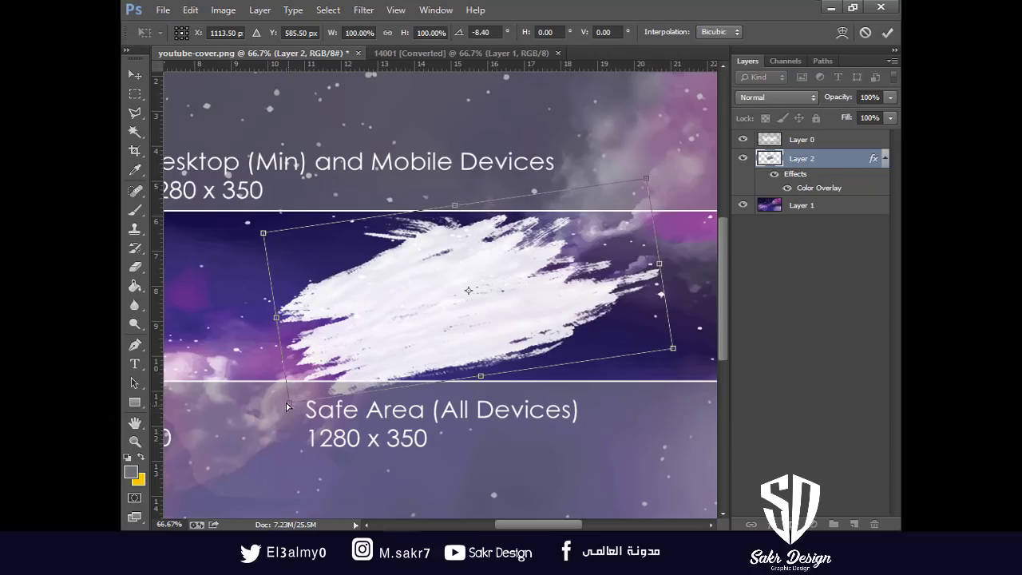
mouse_move(286, 402)
mouse_down()
mouse_move(278, 388)
mouse_move(287, 386)
mouse_up()
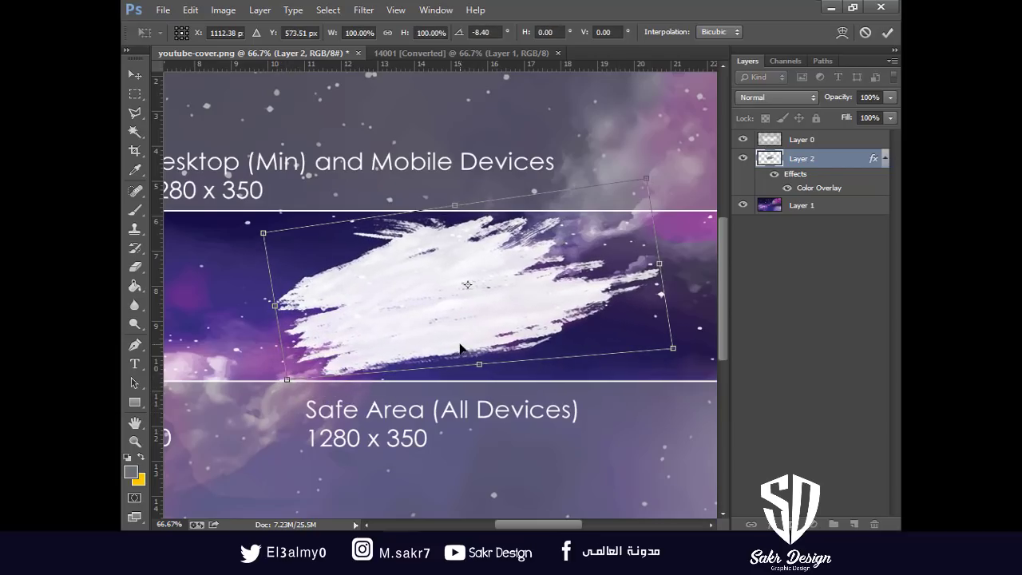
drag(645, 189, 663, 188)
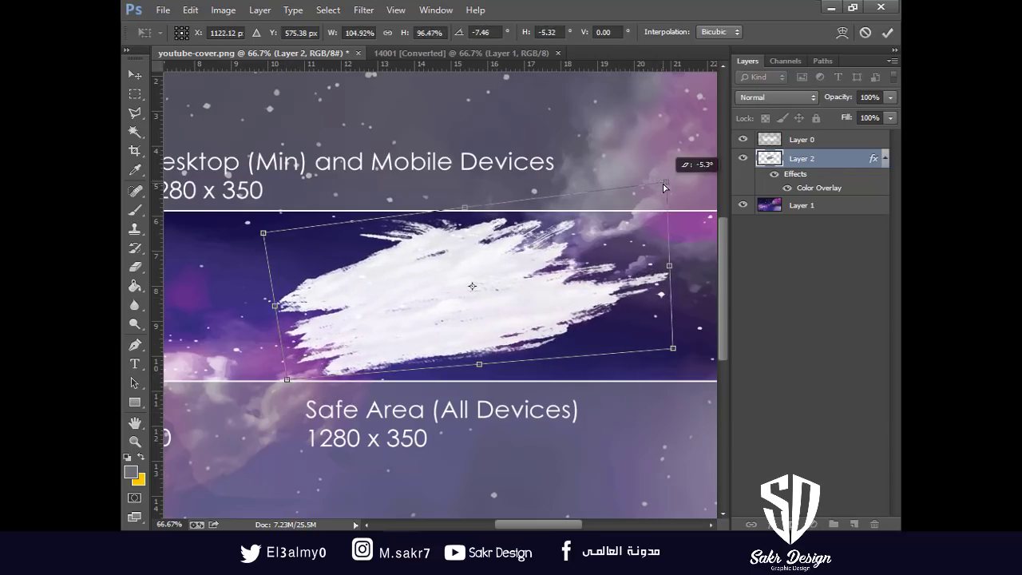
key(Return)
drag(456, 358, 576, 390)
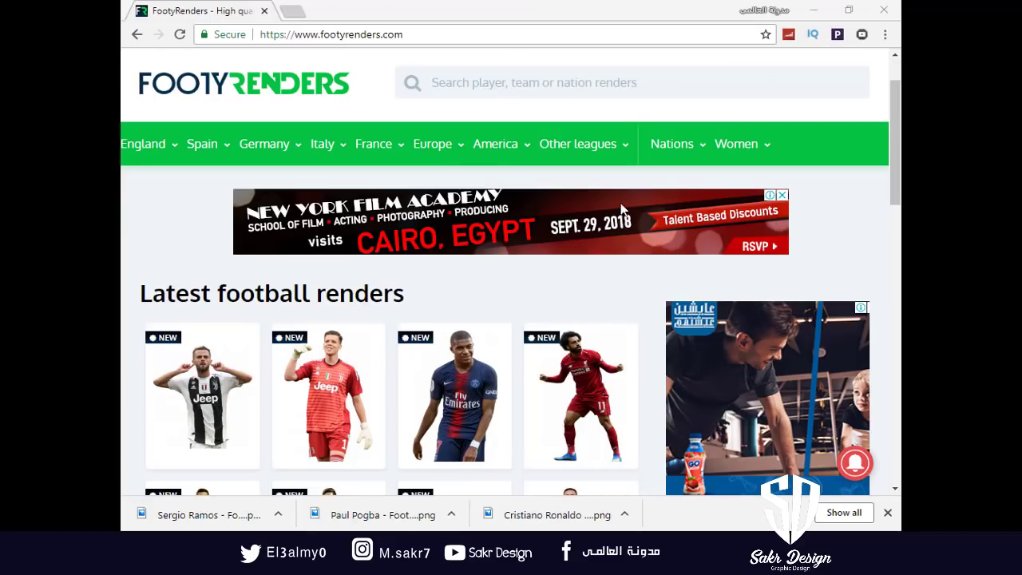
Find the Karim Benzema render among the latest FootyRenders images and open it in a new tab
click(892, 138)
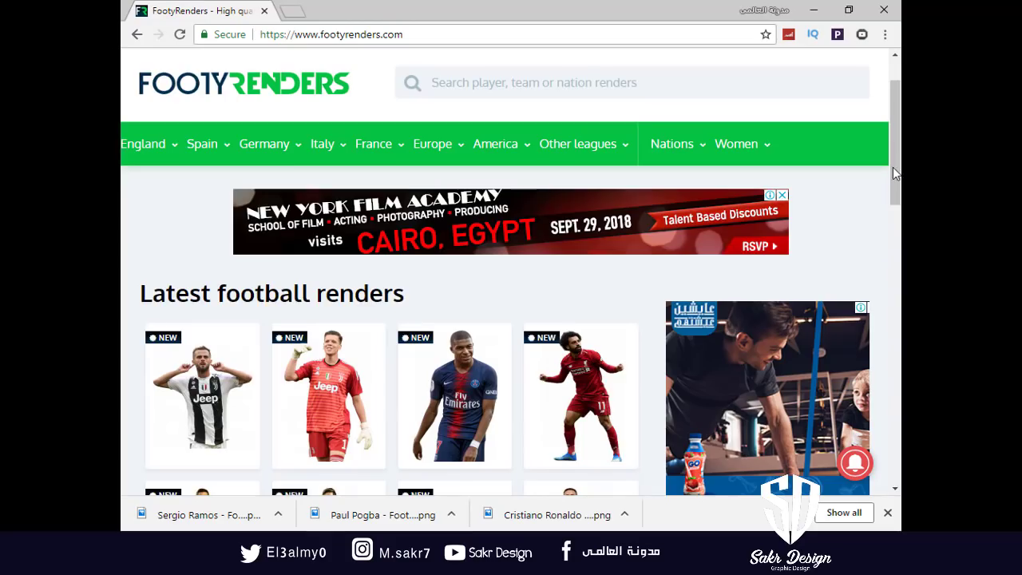
scroll(554, 223, down, 4)
scroll(499, 216, down, 2)
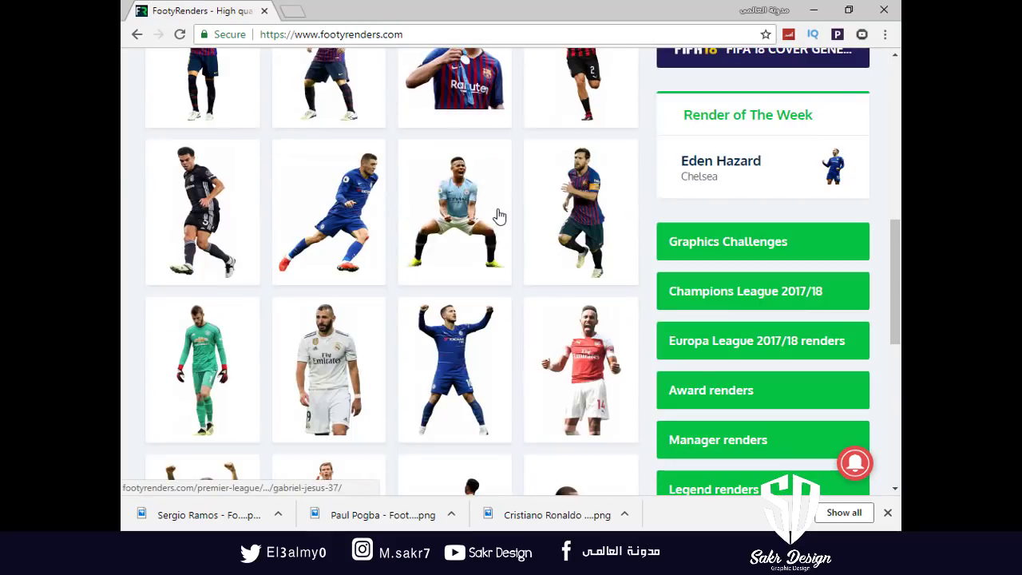
right_click(329, 346)
click(359, 357)
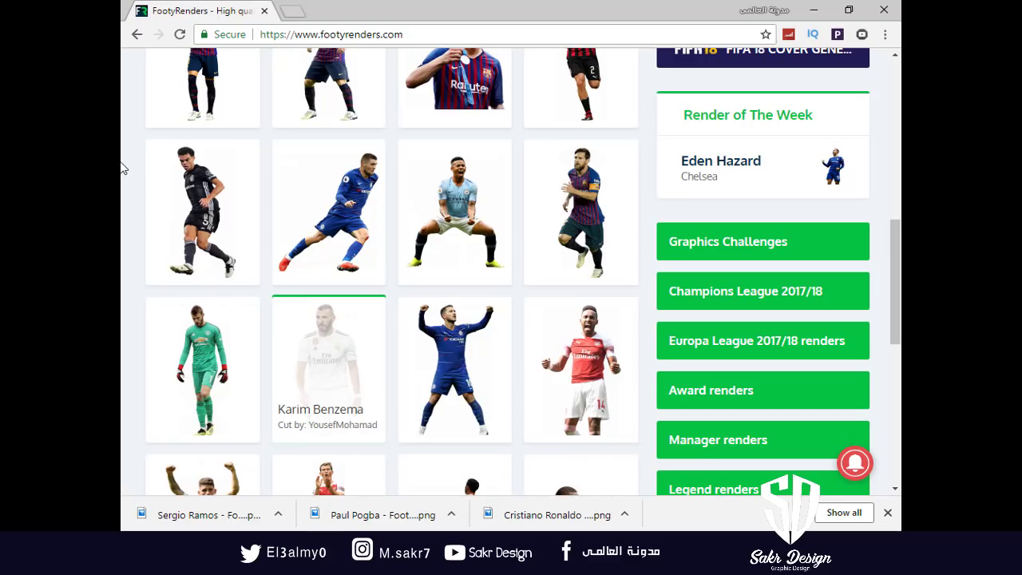
Go to page 2 of the latest renders and open the Cristiano Ronaldo render in the Juventus shirt in a new tab
scroll(394, 357, down, 3)
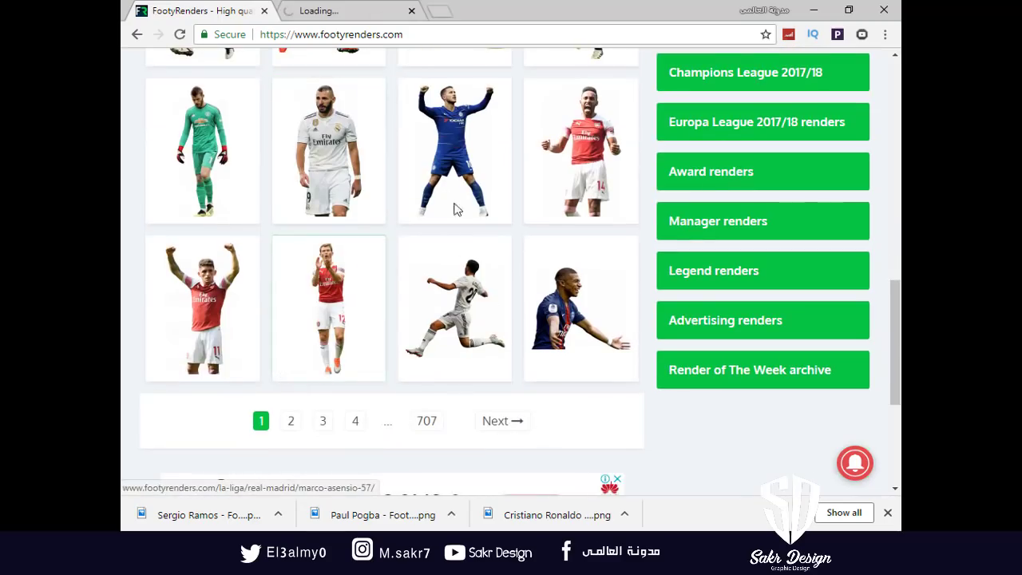
click(292, 422)
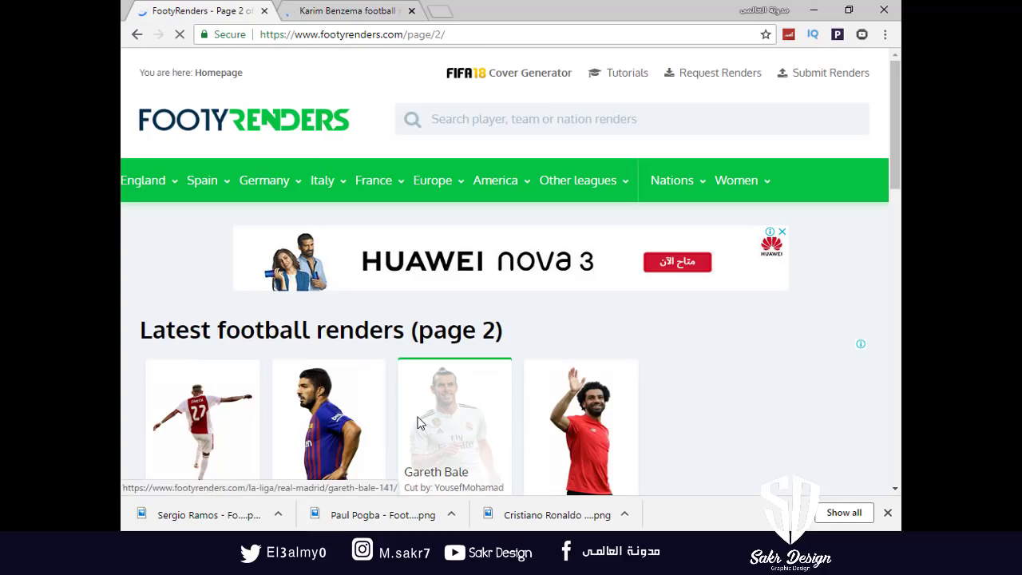
scroll(850, 215, down, 2)
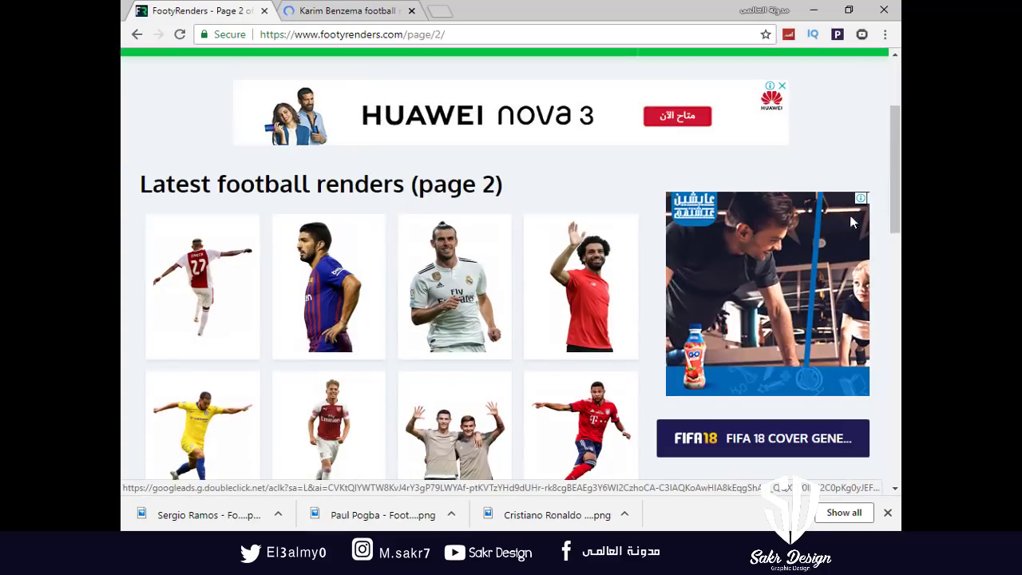
scroll(650, 197, down, 5)
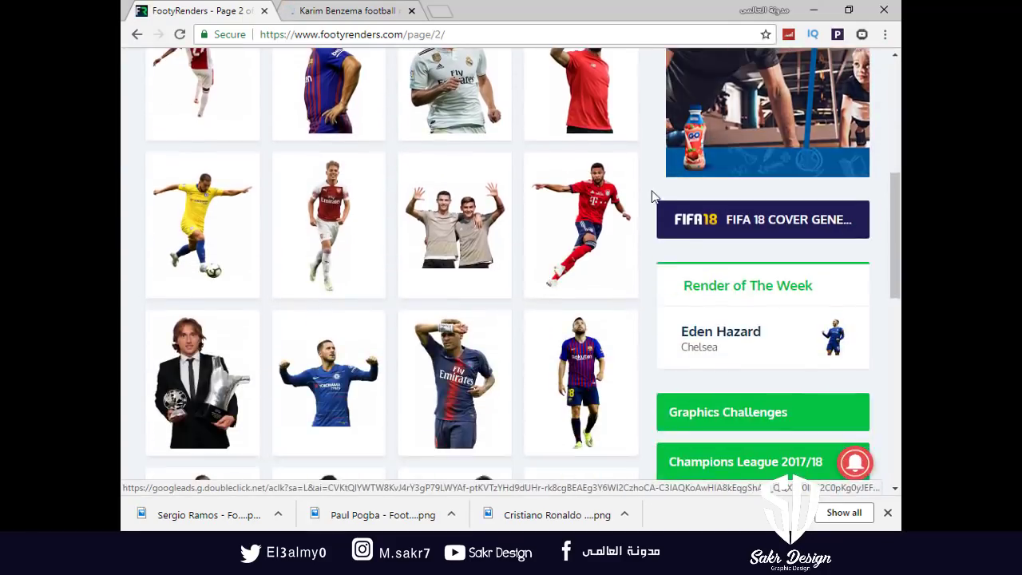
scroll(649, 199, down, 3)
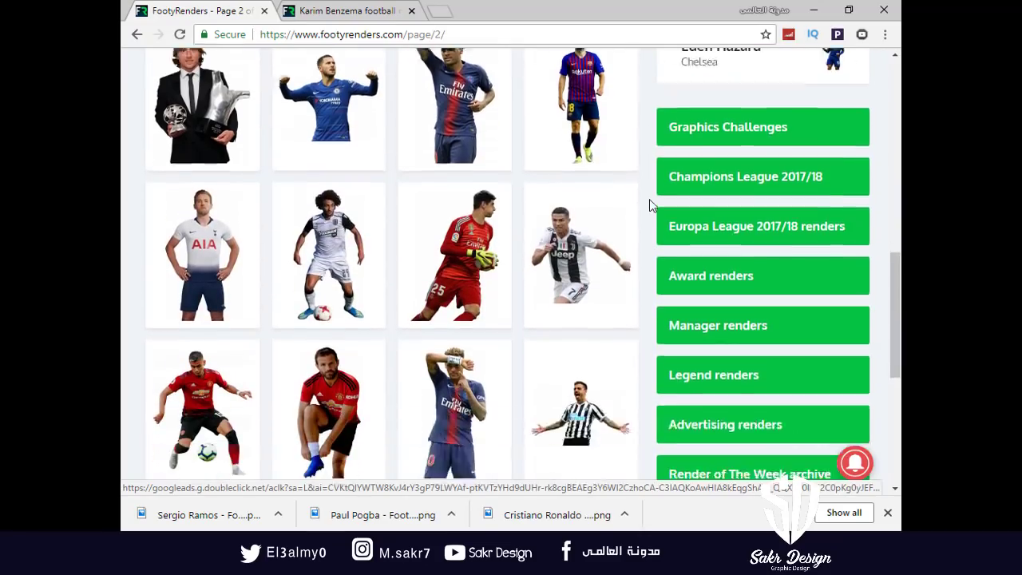
right_click(579, 104)
click(581, 105)
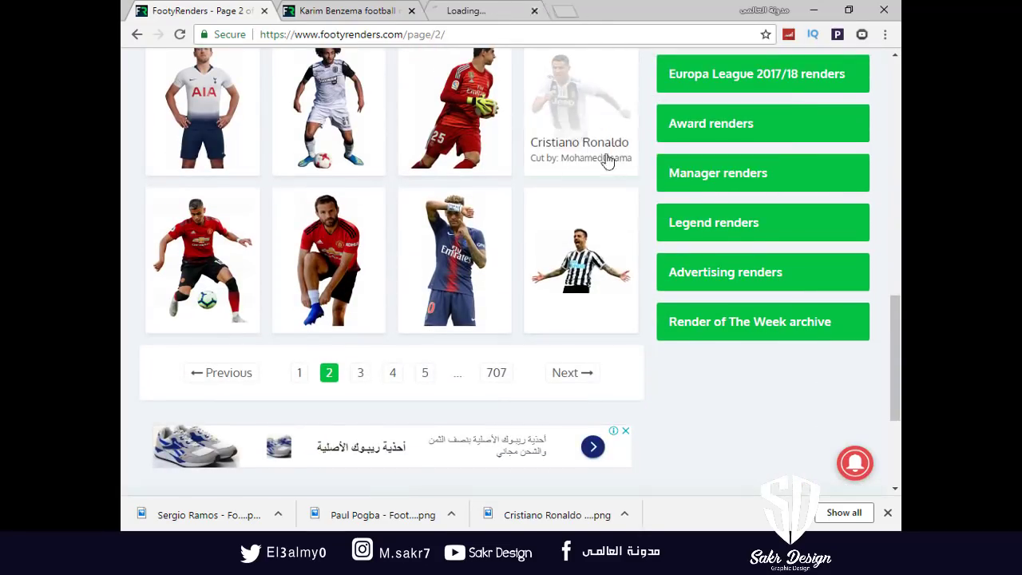
Browse pages 3 and 4 of the latest renders and open the Sergio Ramos render in a new tab
click(360, 372)
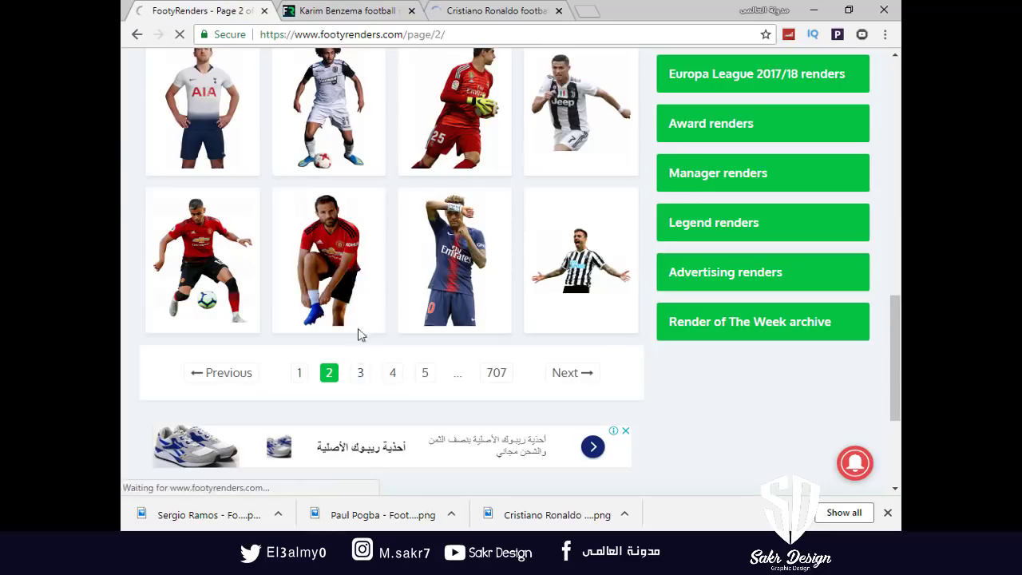
scroll(646, 278, down, 5)
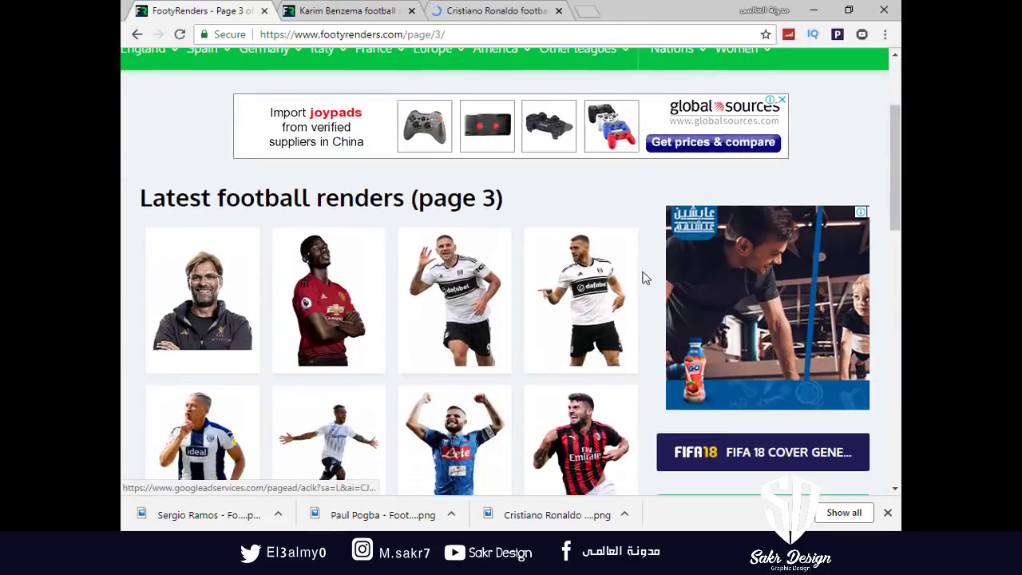
scroll(645, 278, down, 2)
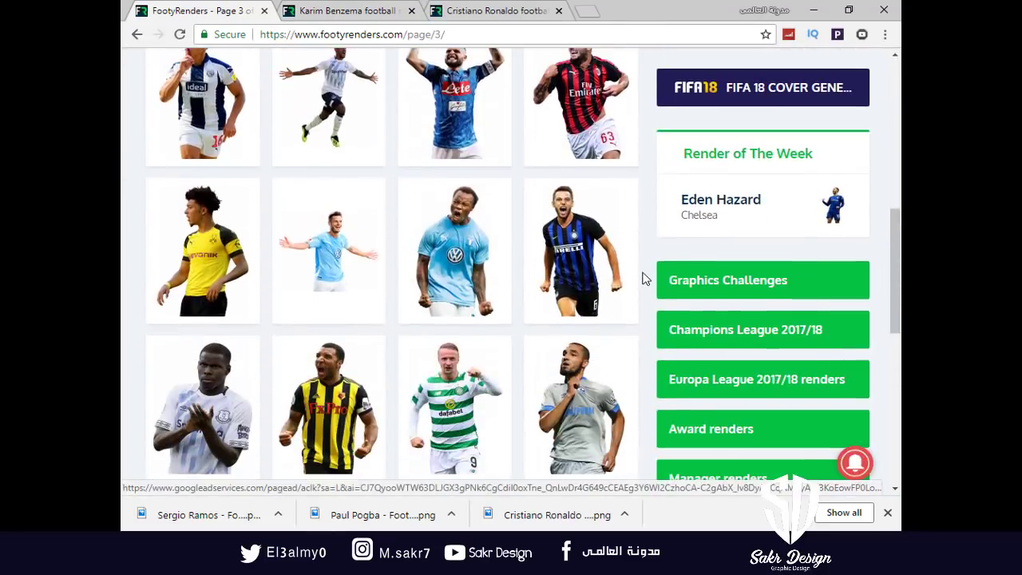
scroll(646, 277, up, 4)
scroll(645, 278, down, 8)
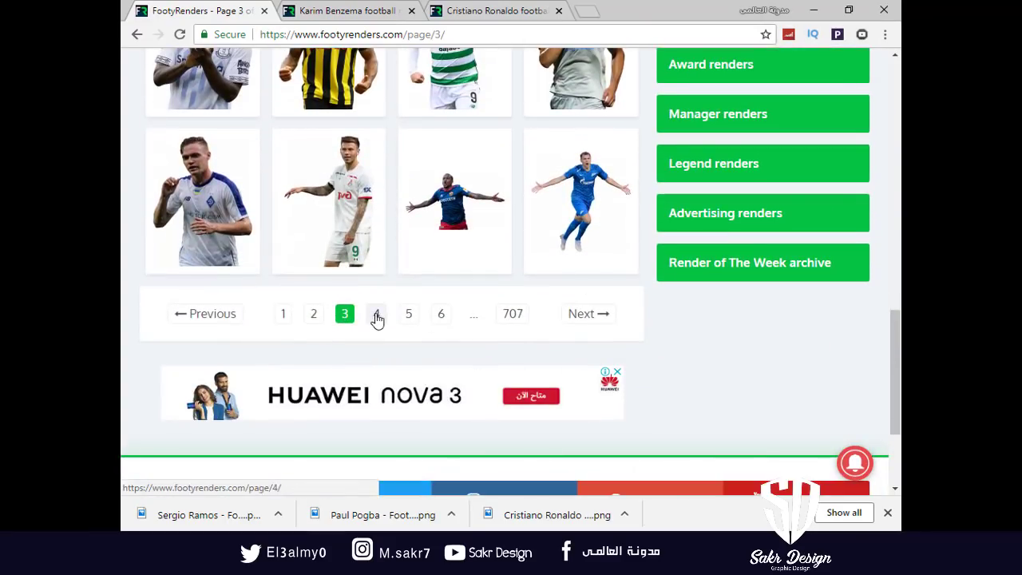
scroll(472, 247, down, 4)
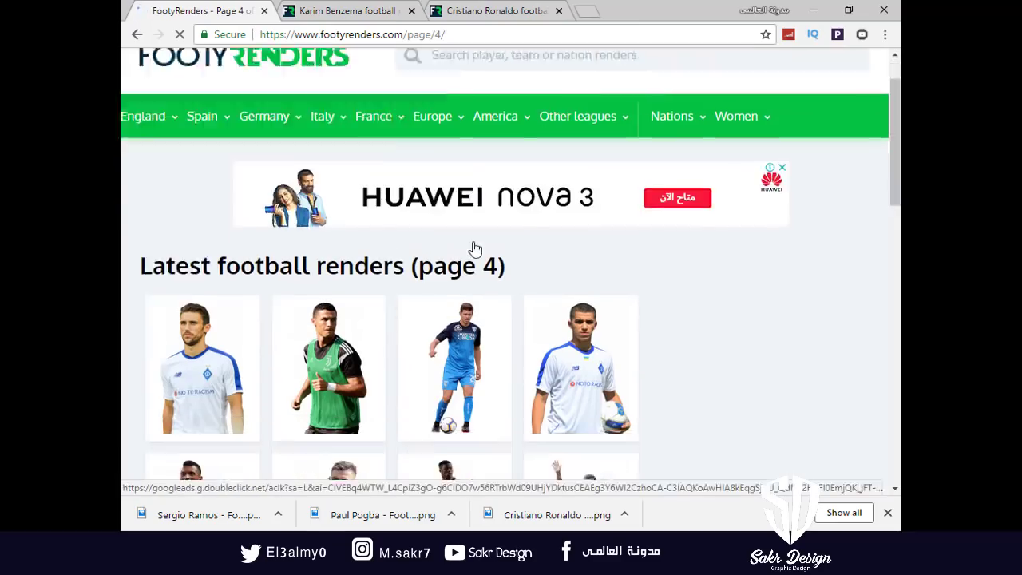
scroll(123, 170, down, 4)
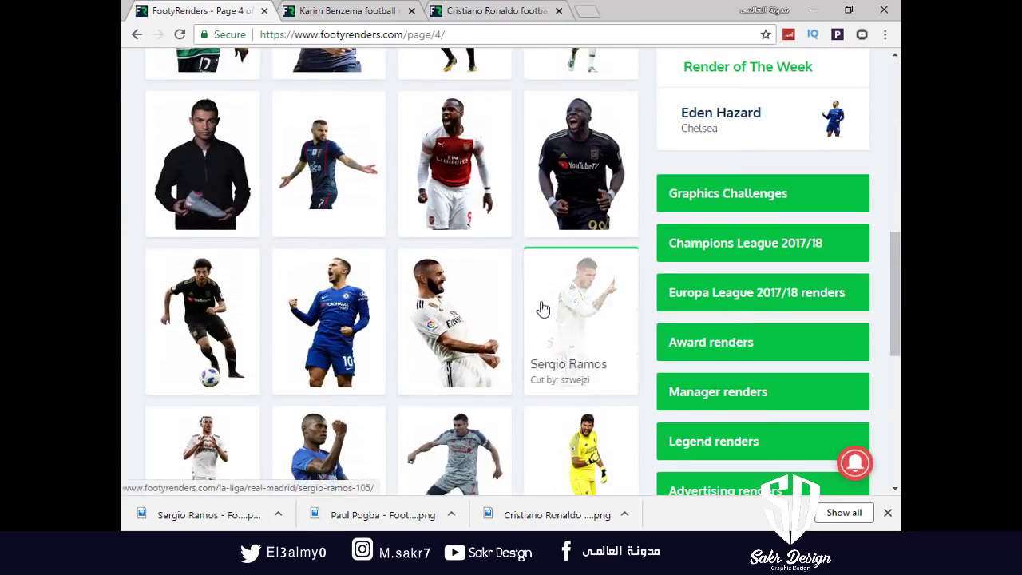
middle_click(581, 323)
Download the Karim Benzema render from its page
key(ctrl+Tab)
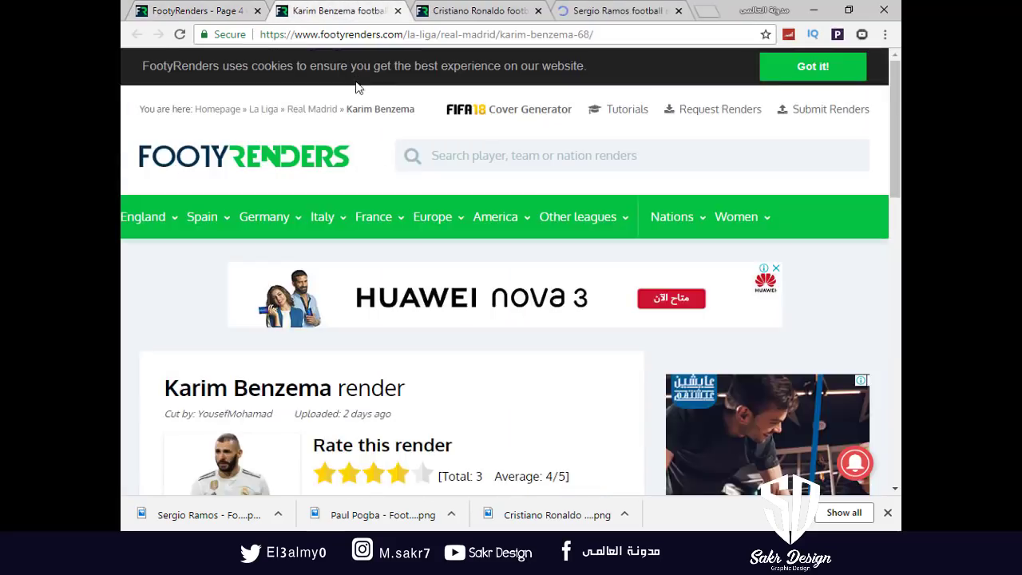
scroll(418, 324, down, 3)
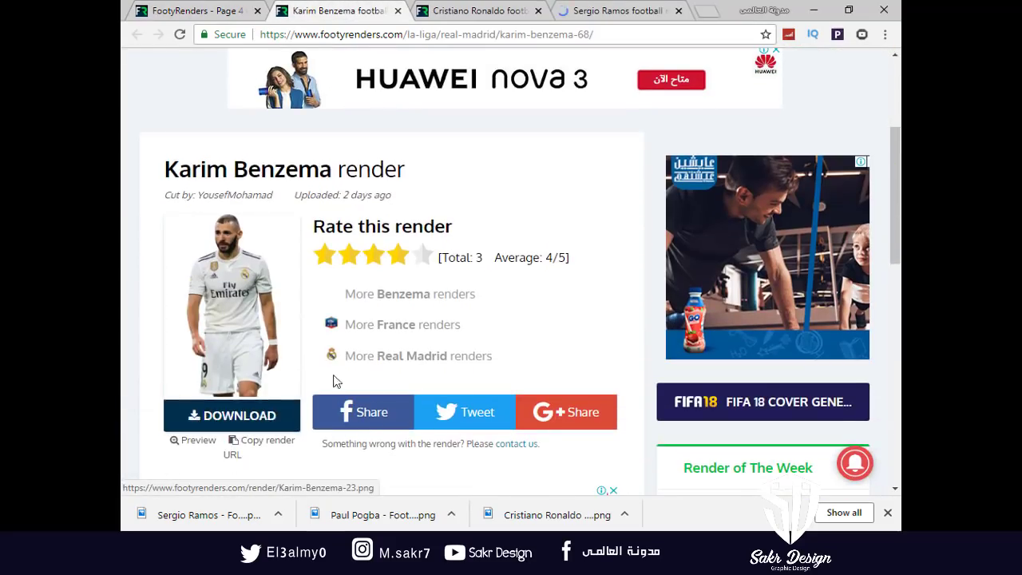
click(247, 426)
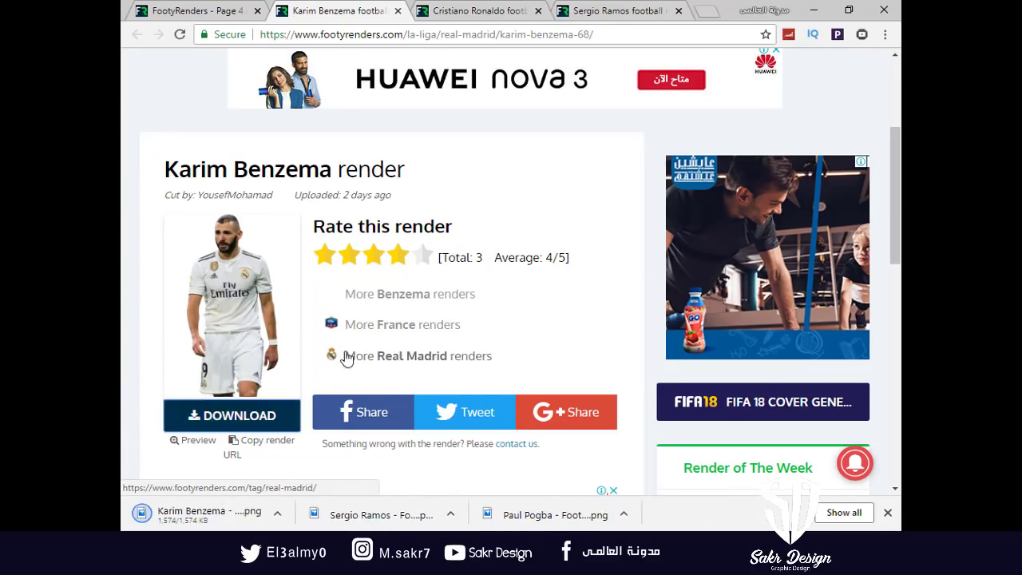
Place the downloaded Karim Benzema image into youtube-cover.png in Photoshop, scaled to about 28% near the right end of the safe area
drag(215, 504, 434, 507)
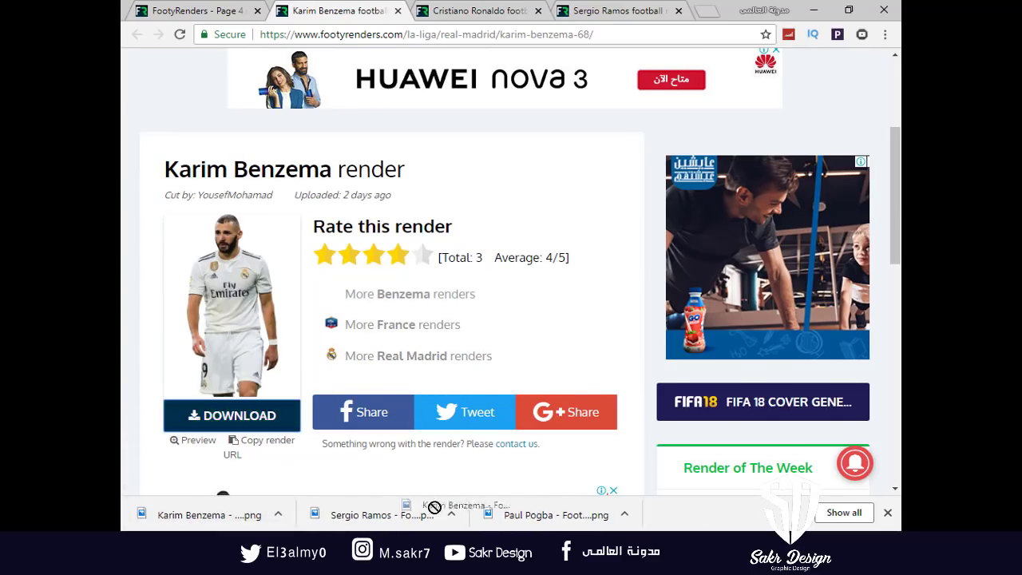
drag(435, 543, 438, 551)
drag(453, 254, 438, 308)
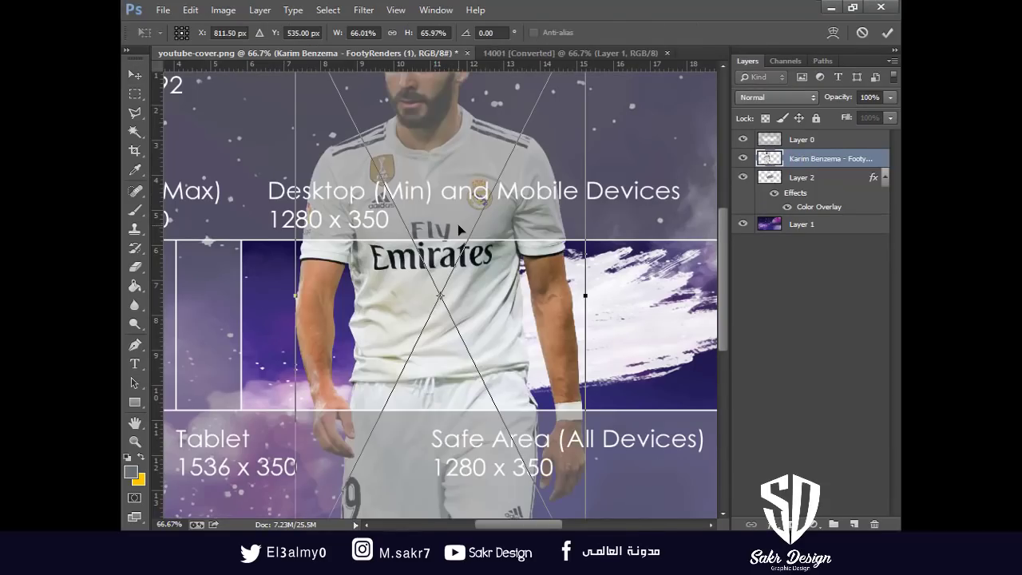
key(ctrl+minus)
drag(332, 80, 429, 205)
drag(485, 328, 627, 317)
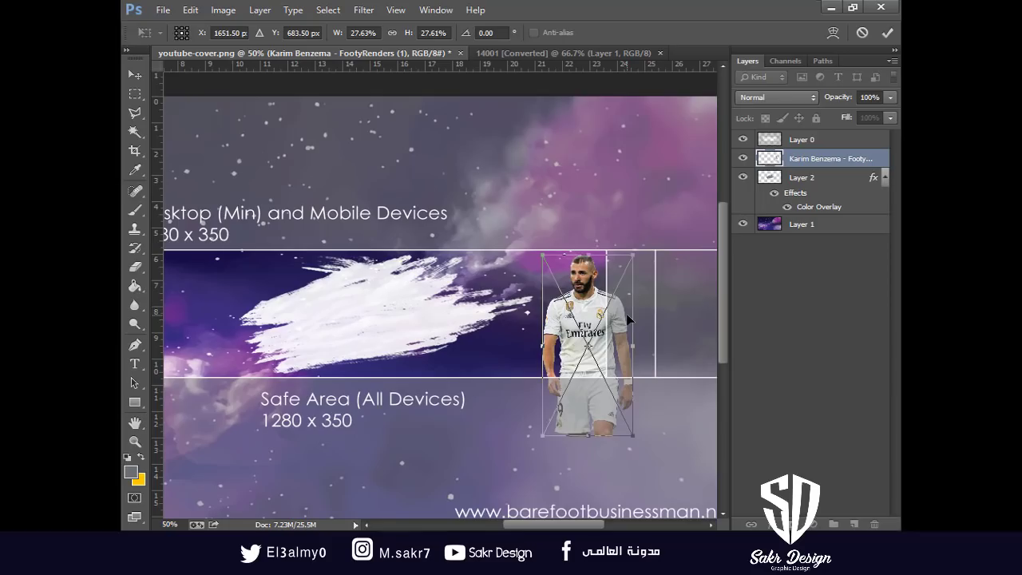
key(Return)
Check the banner's empty left side, switch back to Chrome and close the Karim Benzema render tab
key(ctrl+plus)
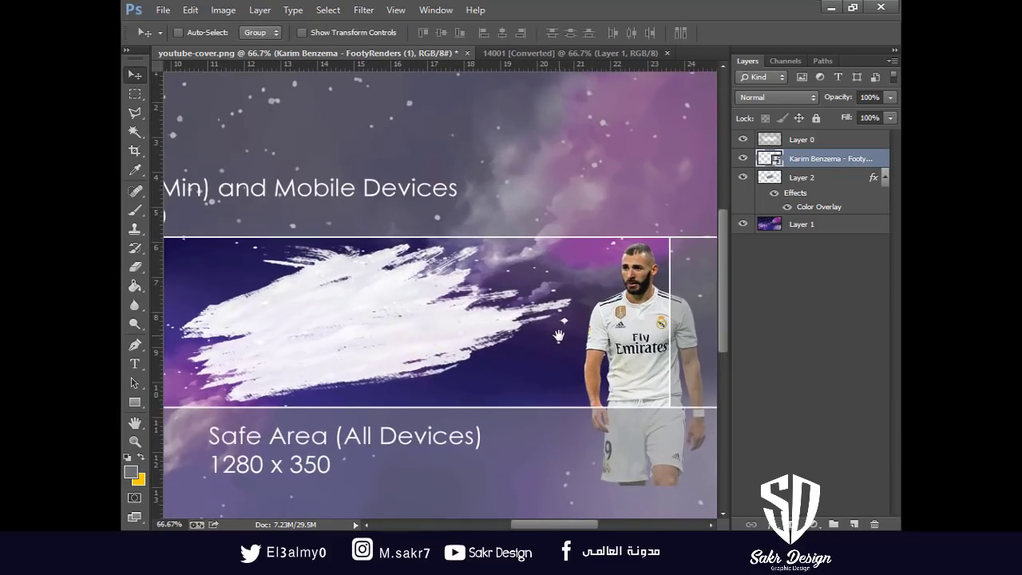
drag(324, 331, 584, 315)
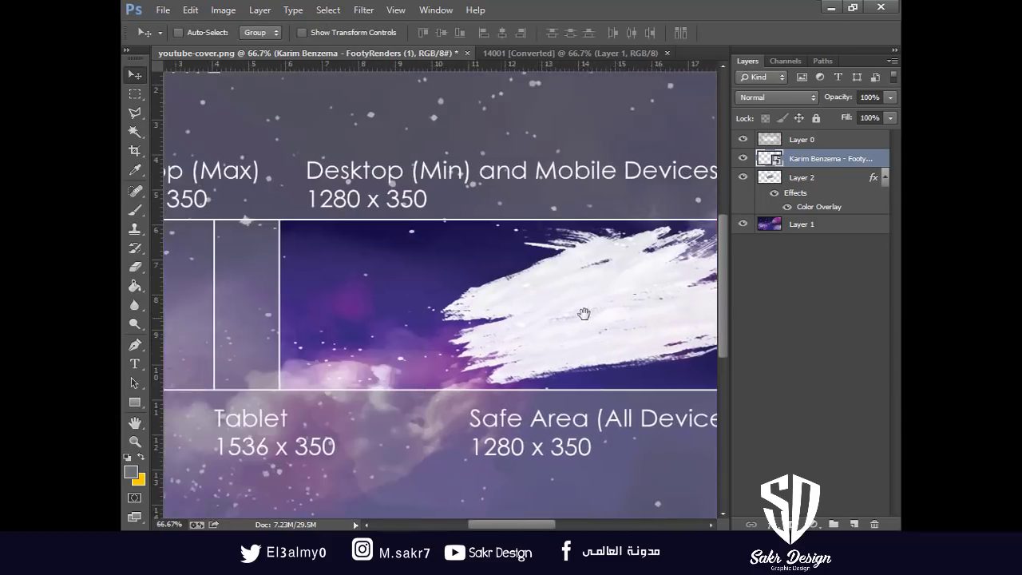
drag(257, 337, 460, 327)
key(alt+Tab)
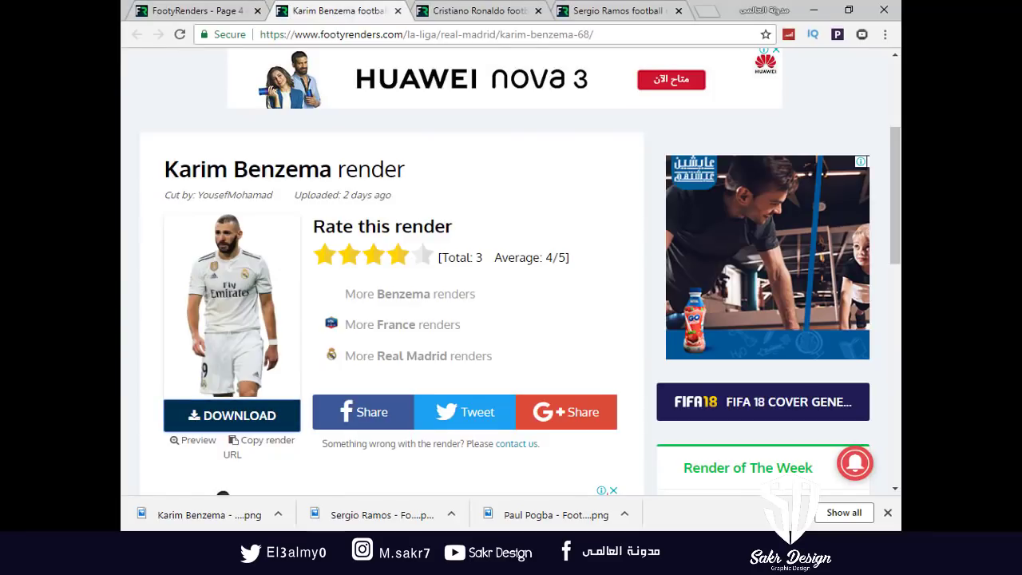
click(397, 11)
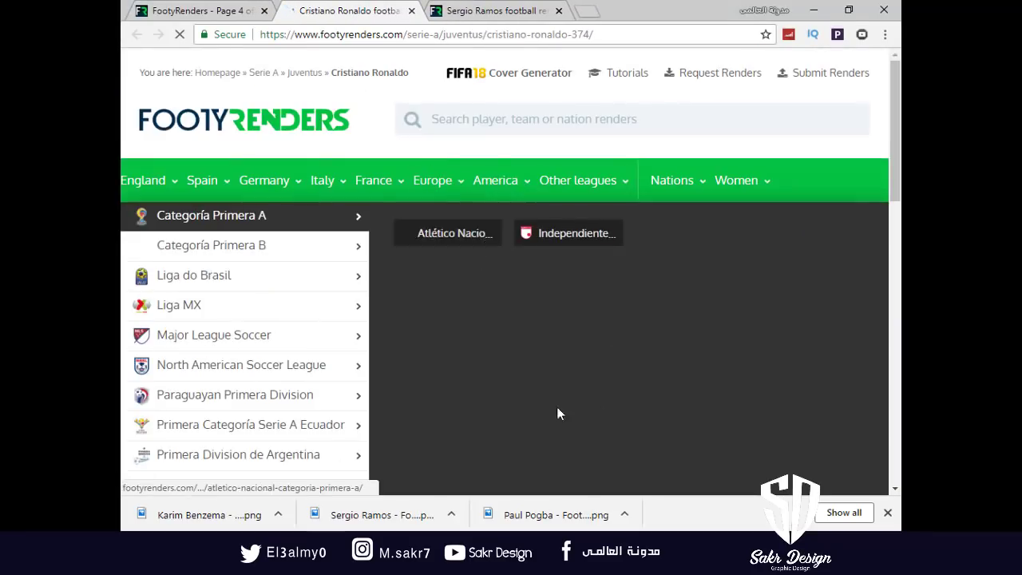
Download the Cristiano Ronaldo render from its page and place it into youtube-cover.png in Photoshop
scroll(210, 386, down, 3)
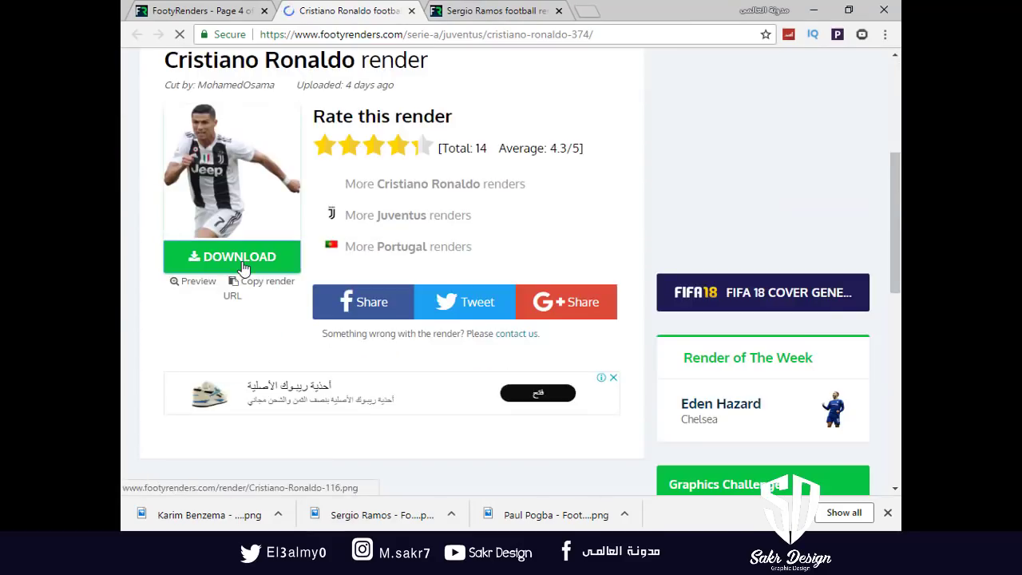
click(238, 259)
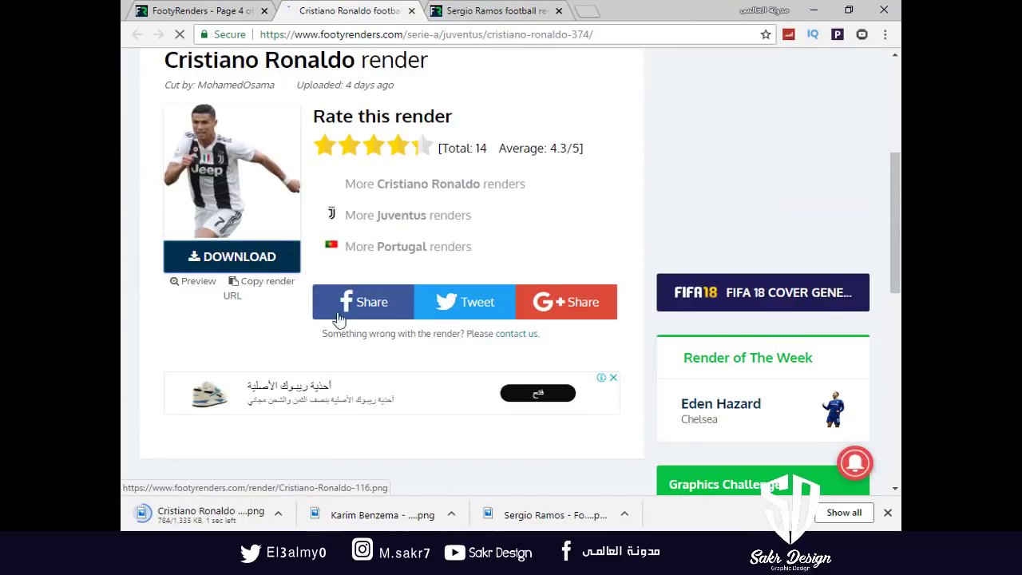
drag(220, 517, 373, 366)
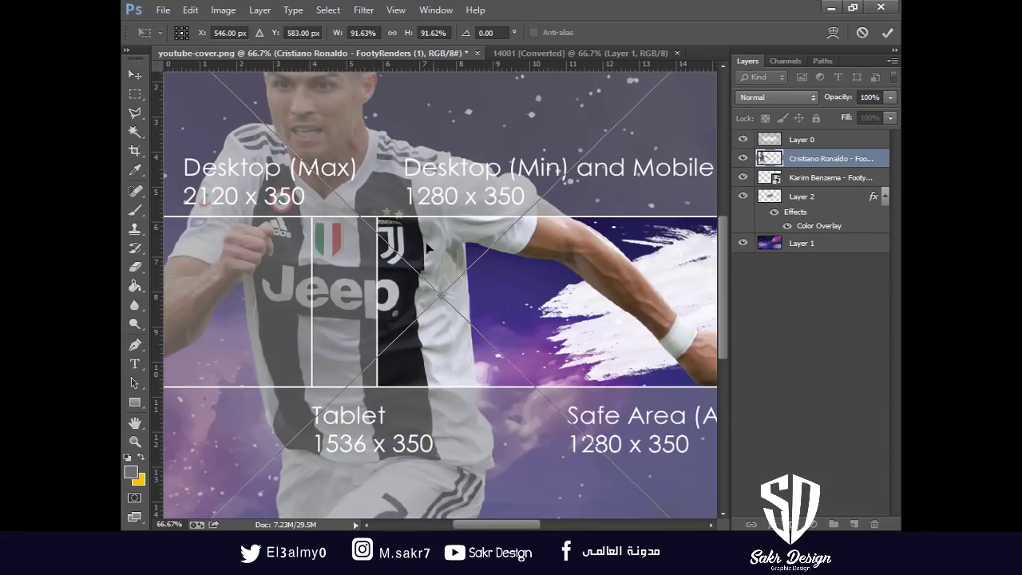
Scale down the placed Cristiano Ronaldo image at the left end of the banner's safe area and flip it horizontally
drag(446, 269, 609, 385)
drag(382, 156, 564, 242)
drag(589, 392, 450, 306)
right_click(451, 312)
click(500, 284)
key(Return)
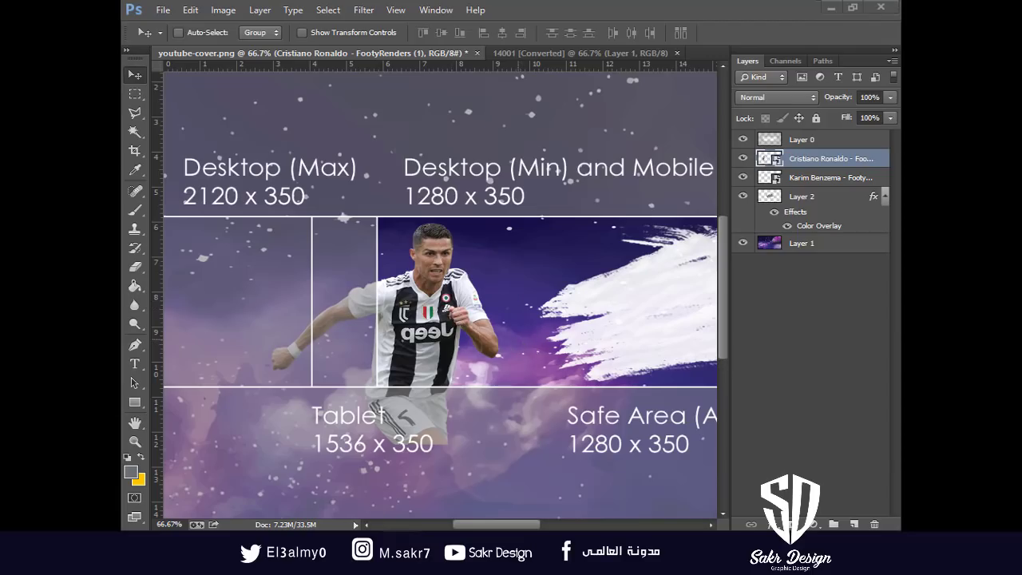
Switch to Chrome and download the Sergio Ramos render from its page
key(alt+Tab)
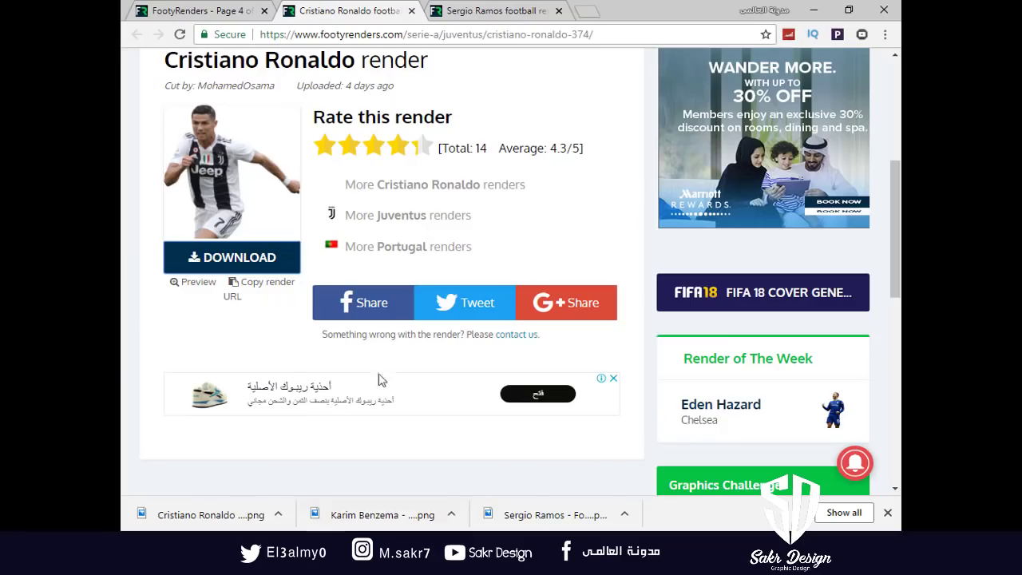
click(469, 7)
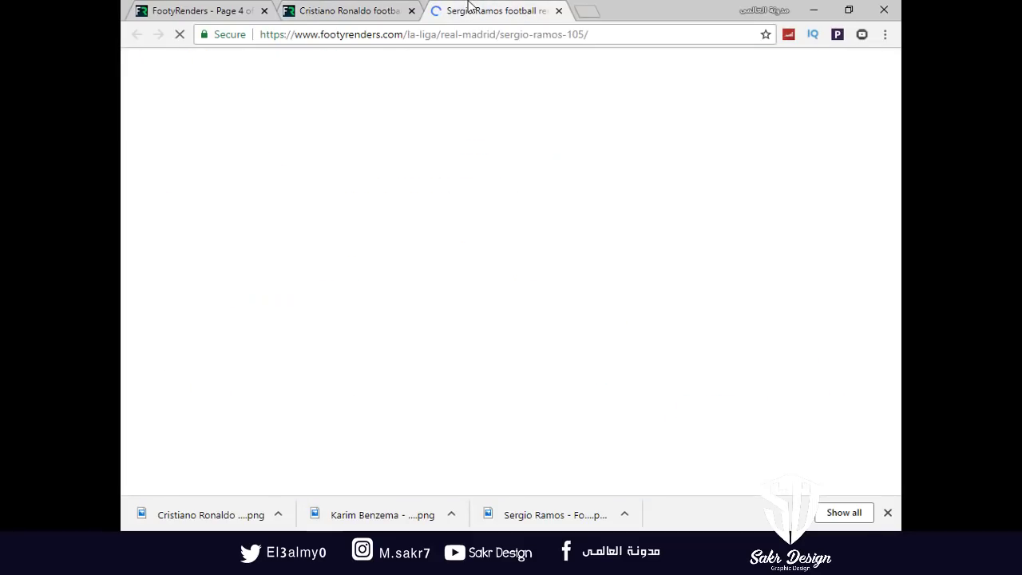
key(super)
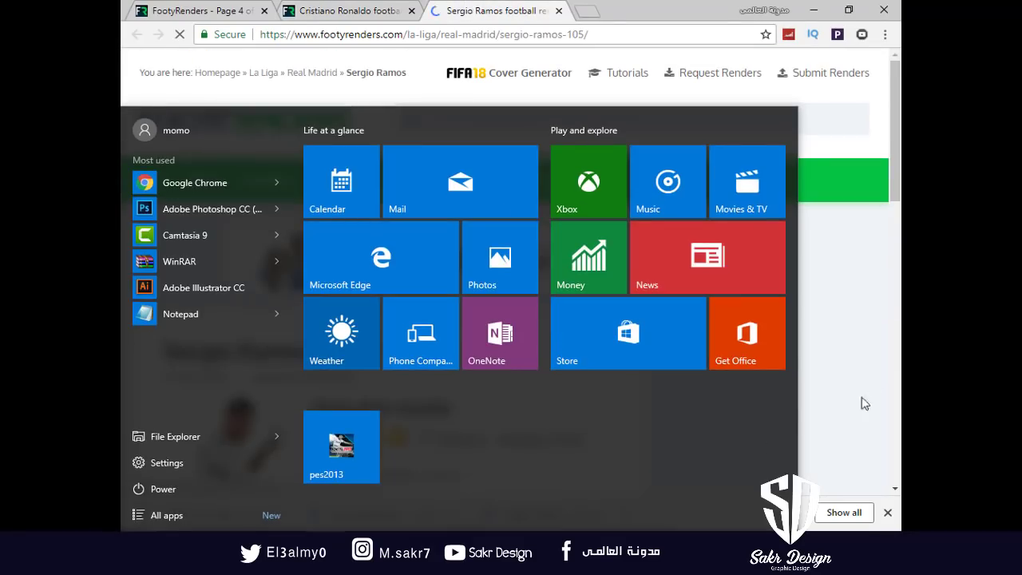
drag(895, 150, 870, 190)
key(super)
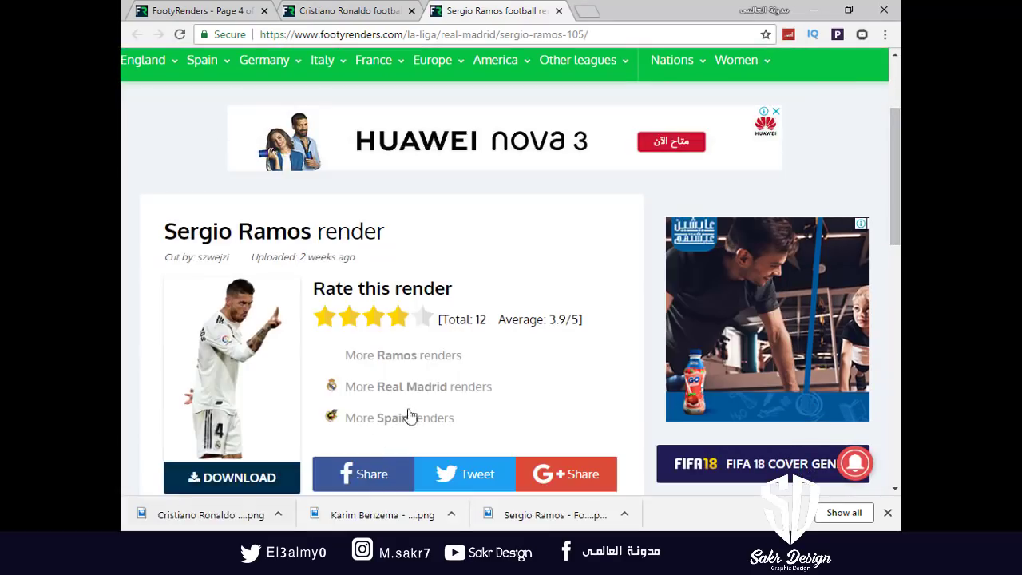
click(238, 485)
Place the downloaded Sergio Ramos image into youtube-cover.png in Photoshop, scaled to about 67% just right of Cristiano Ronaldo
drag(204, 515, 495, 277)
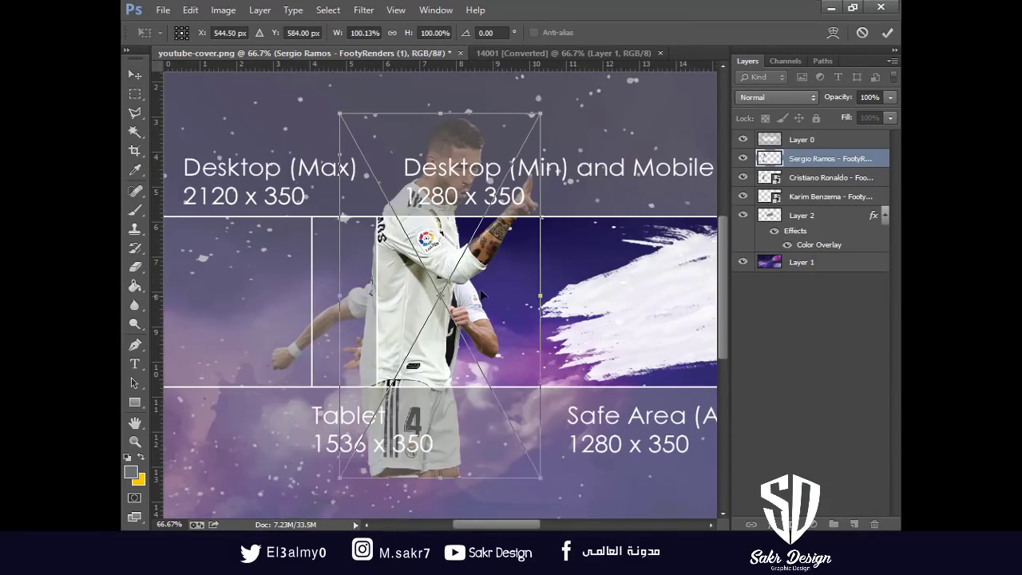
drag(339, 113, 402, 173)
drag(444, 266, 504, 320)
key(Return)
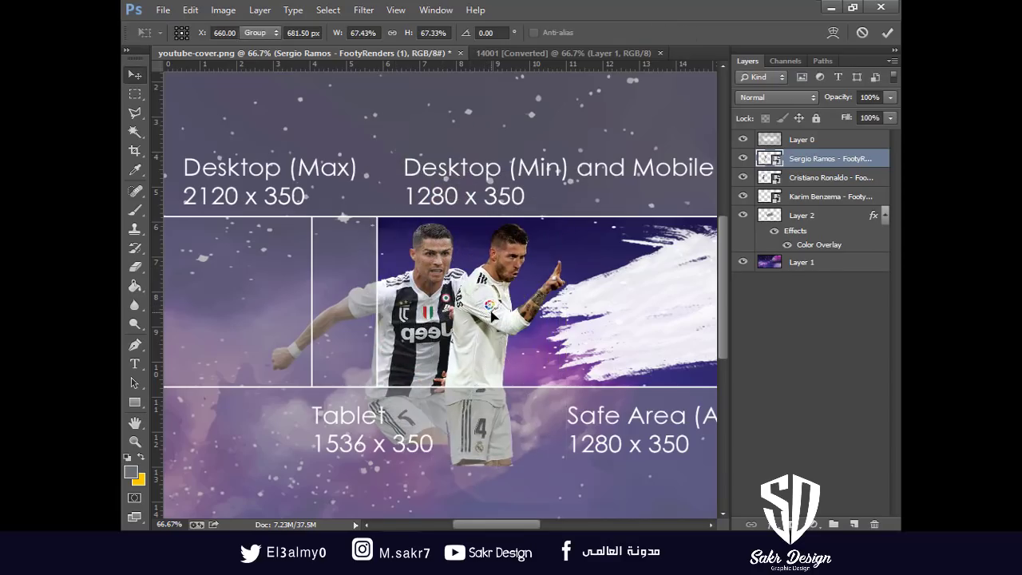
Send the Sergio Ramos layer behind the Cristiano Ronaldo layer and nudge it slightly to the right
key(ctrl+bracketleft)
key(Right)
key(Right)
key(Right)
key(Right)
key(Right)
key(Right)
key(Right)
key(Right)
key(Right)
key(Right)
key(Right)
key(Right)
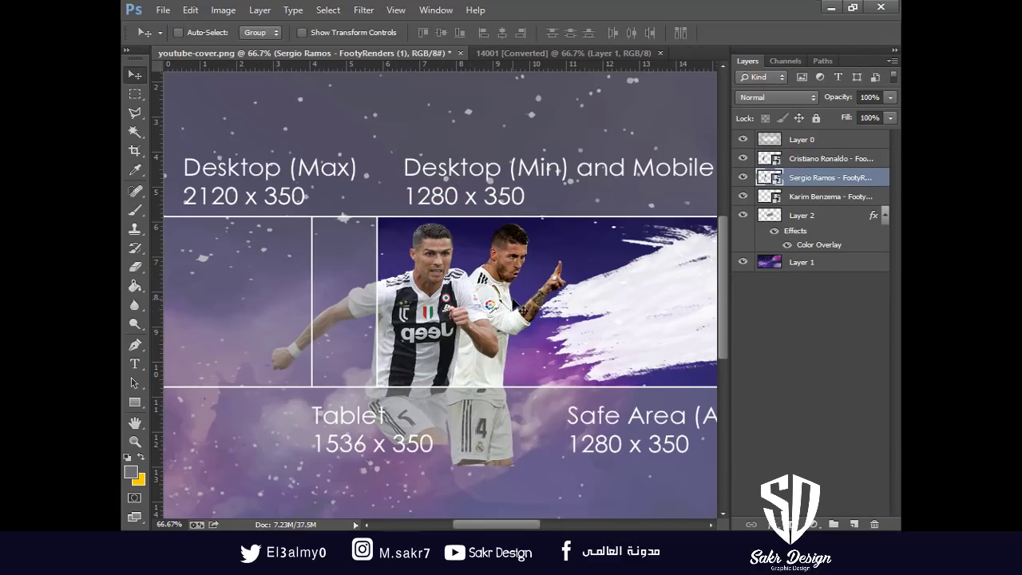
key(Right)
key(Right)
key(Right)
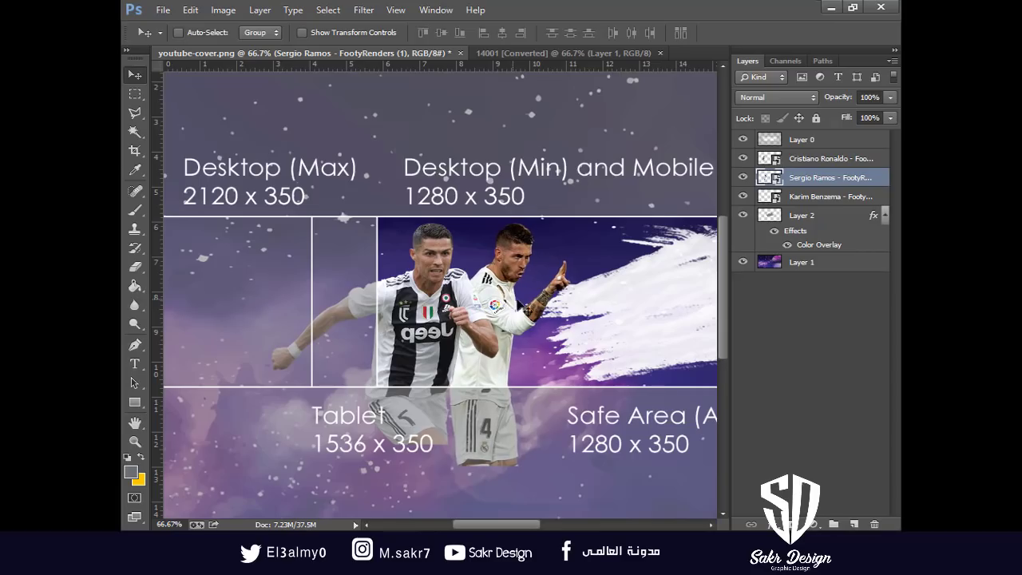
Examine the players' placement around the white brush stroke across the whole banner
drag(592, 341, 519, 318)
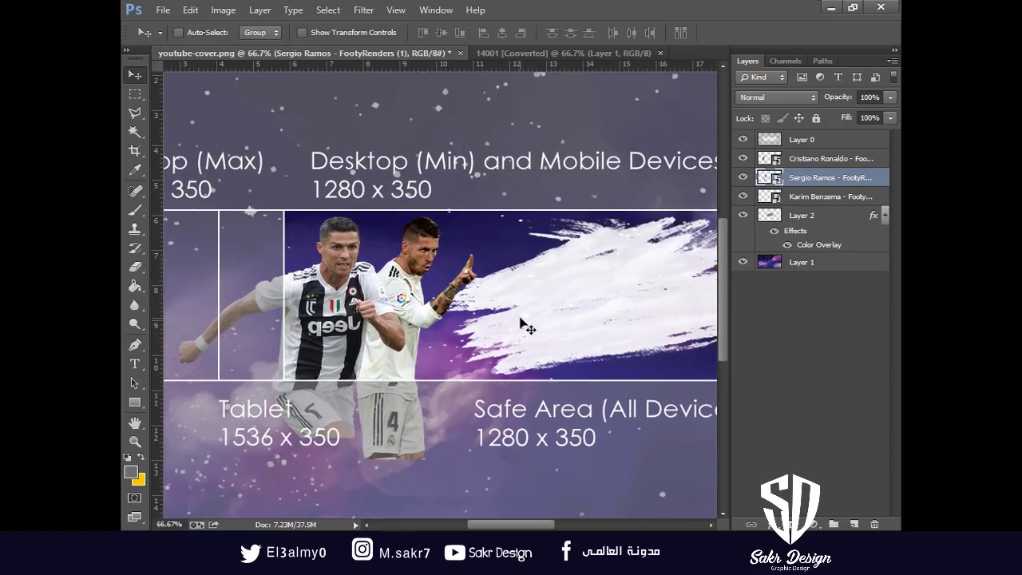
key(ctrl+minus)
key(ctrl+minus)
drag(395, 300, 399, 301)
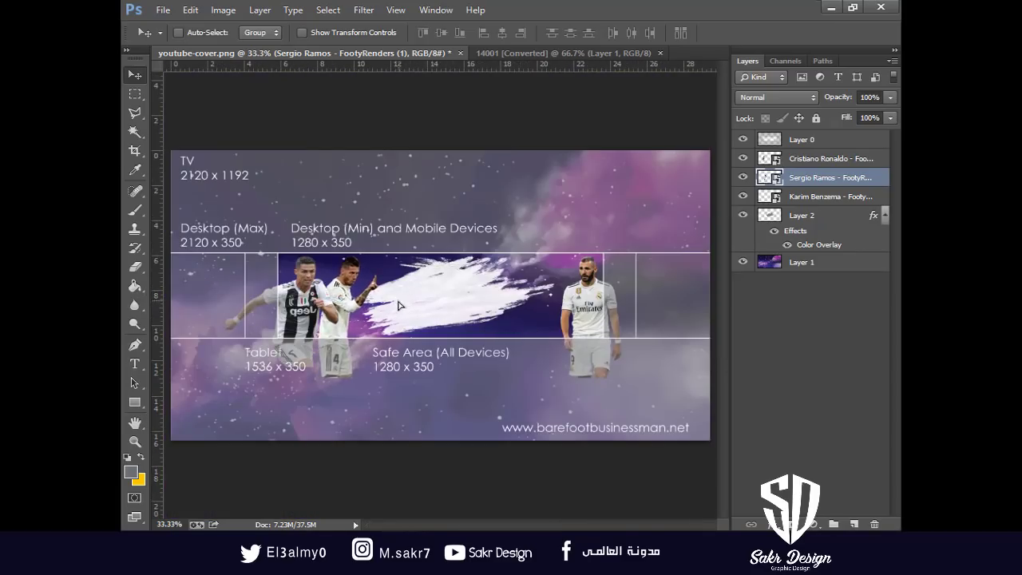
key(shift+Left)
key(shift+Left)
key(ctrl+plus)
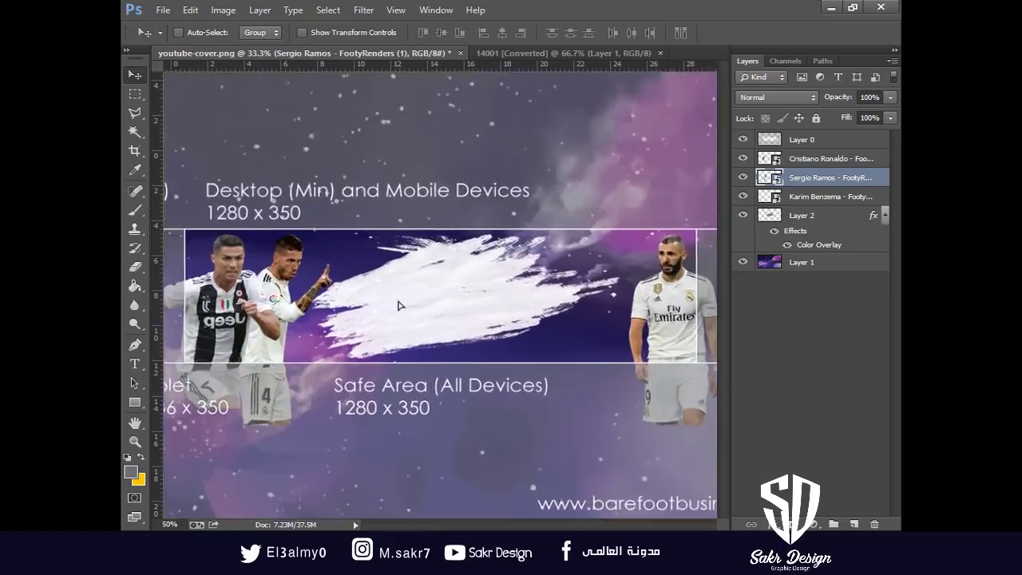
scroll(399, 304, left, 3)
scroll(441, 392, right, 5)
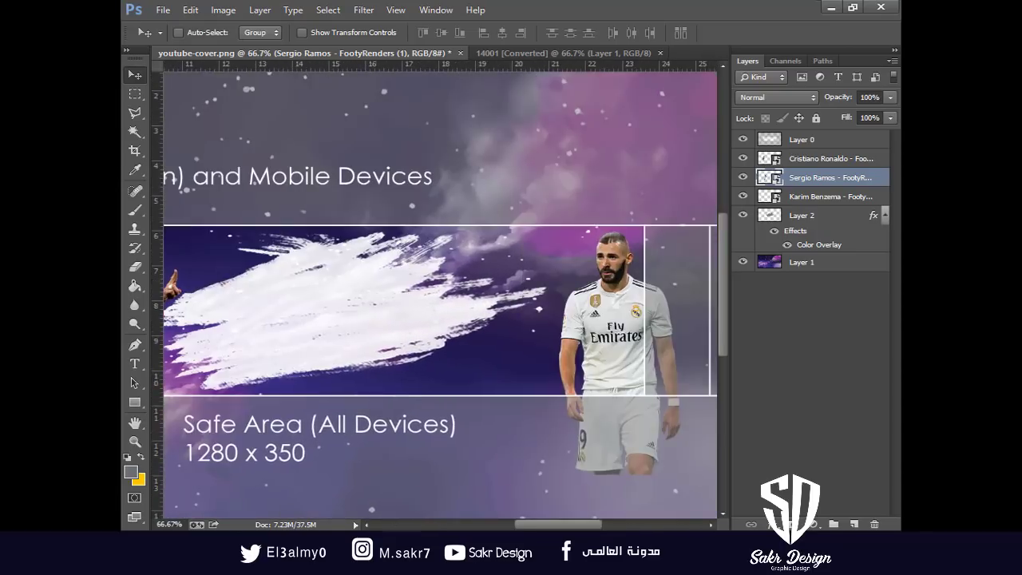
Switch to Chrome, search FootyRenders for "Zidane" and open the Zinedine Zidane render with the trophy in a new tab
key(alt+Tab)
scroll(496, 176, up, 3)
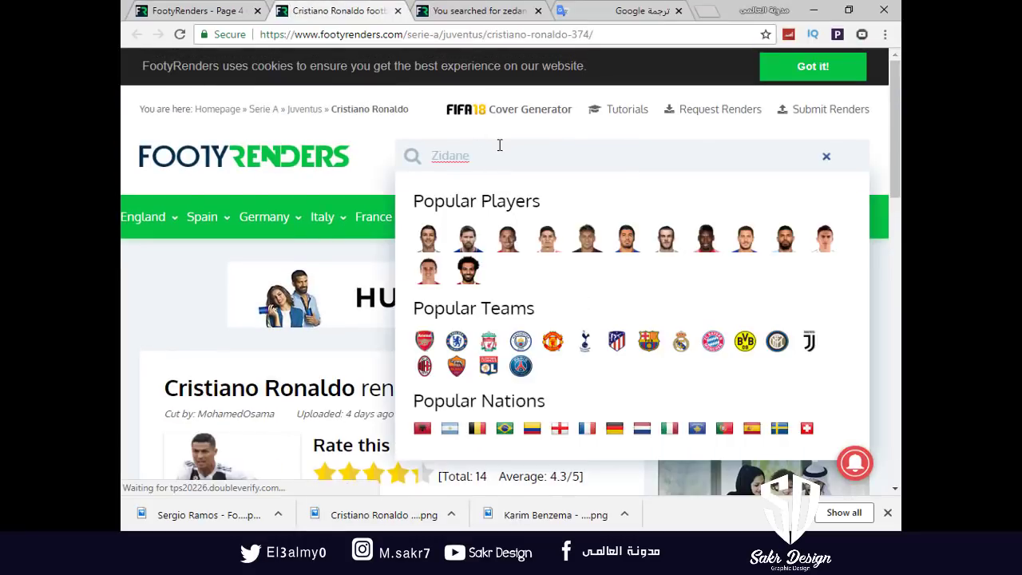
key(Return)
scroll(468, 343, down, 3)
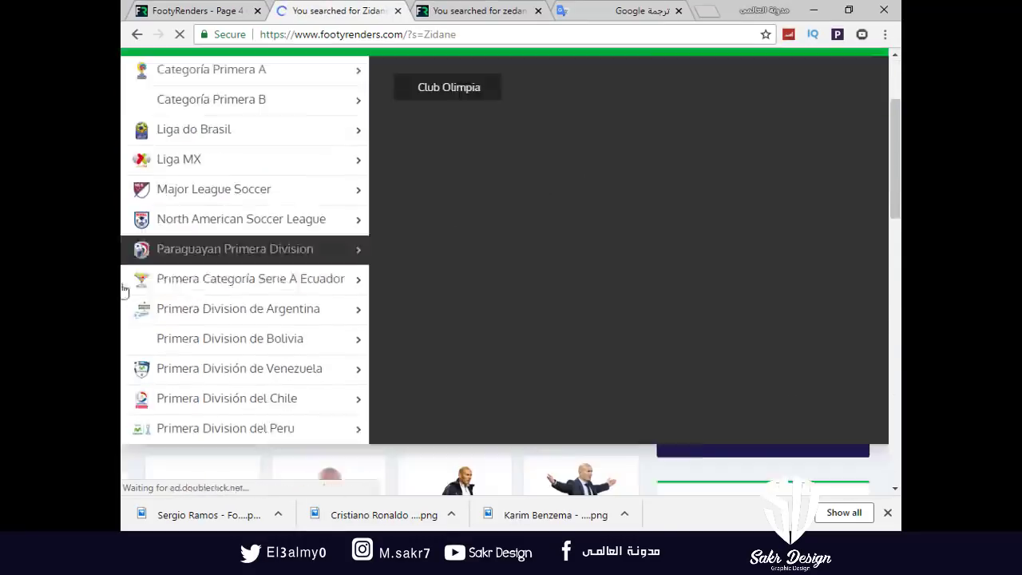
scroll(551, 360, down, 2)
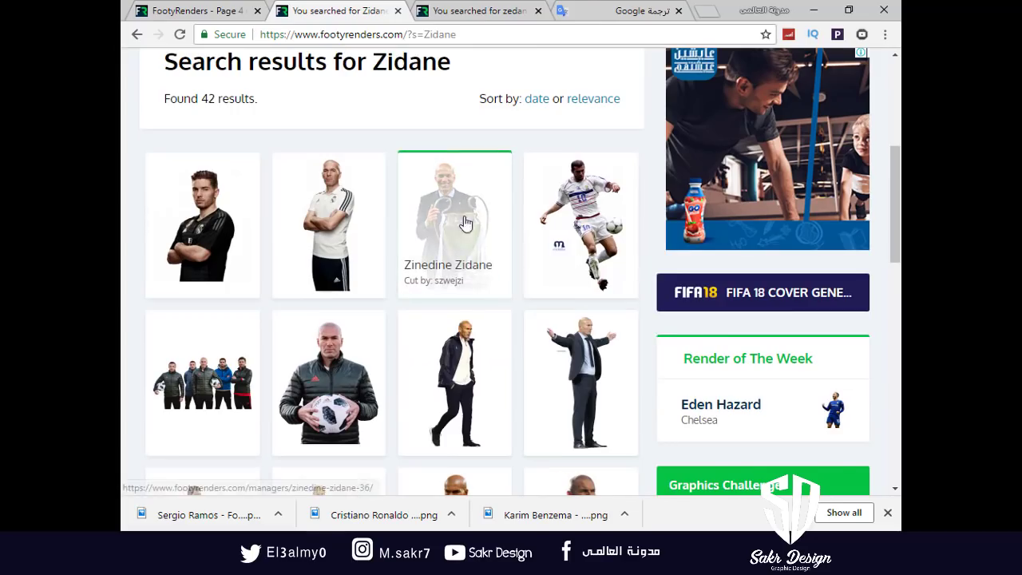
middle_click(469, 226)
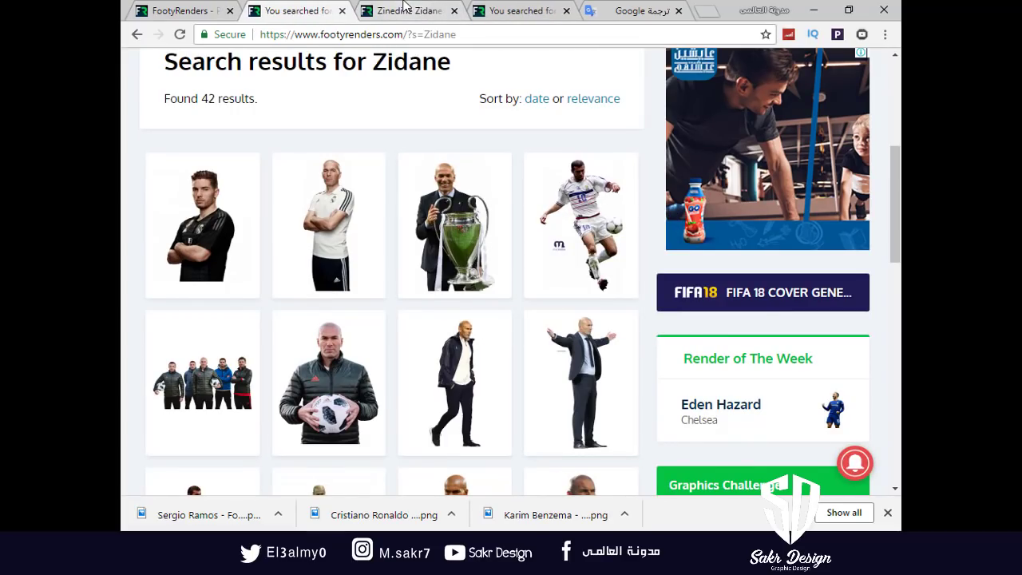
Download the Zinedine Zidane trophy render from its page
click(406, 7)
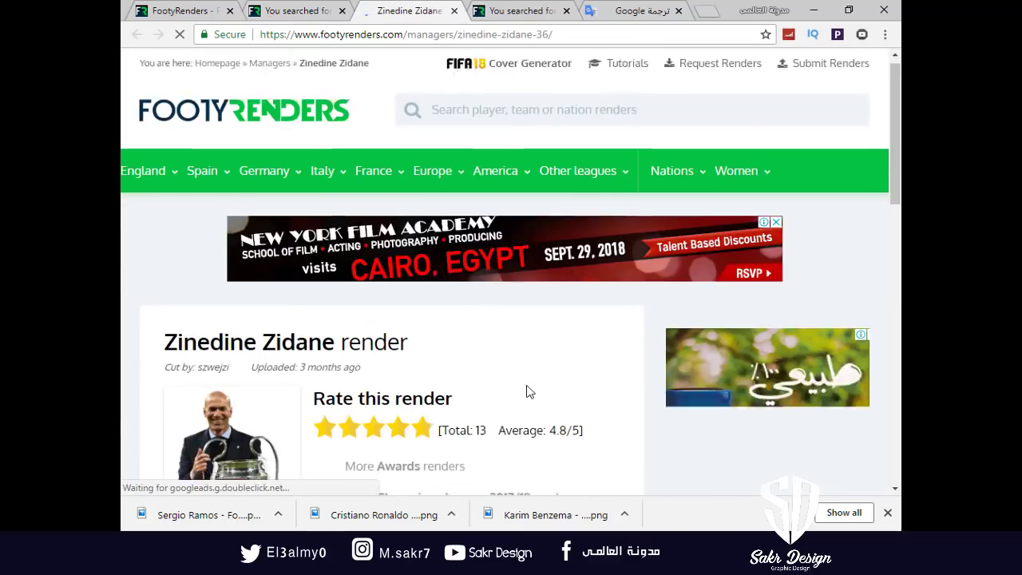
scroll(264, 383, down, 3)
click(264, 384)
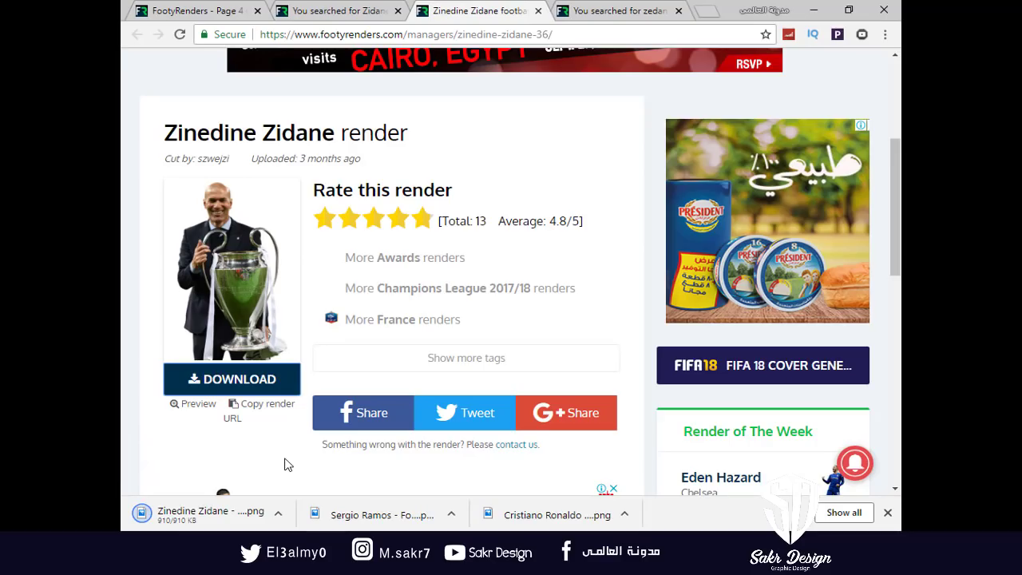
Place the downloaded Zinedine Zidane image into youtube-cover.png in Photoshop, scaled to 35.5% just left of Karim Benzema
drag(177, 509, 438, 353)
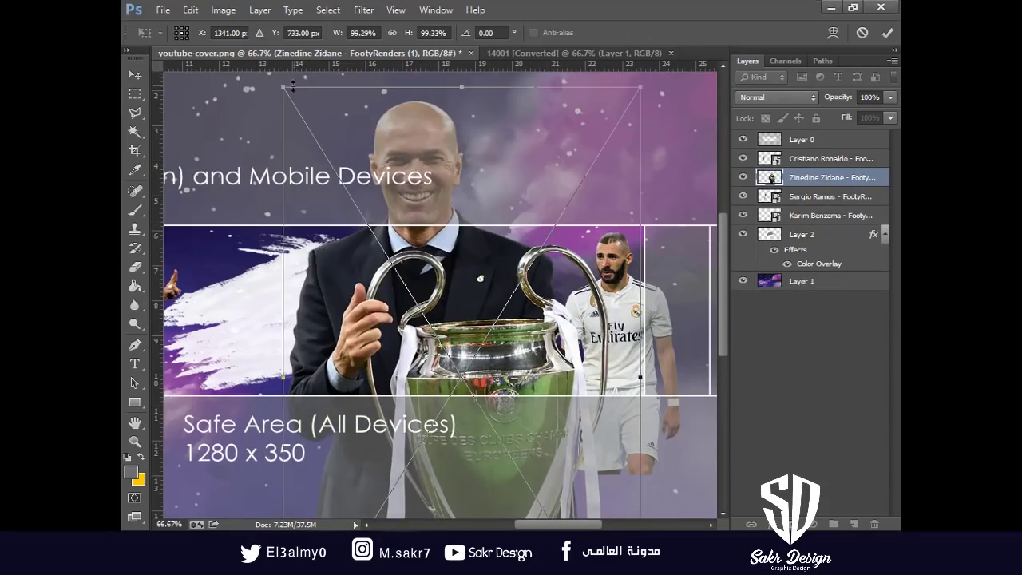
drag(289, 86, 398, 274)
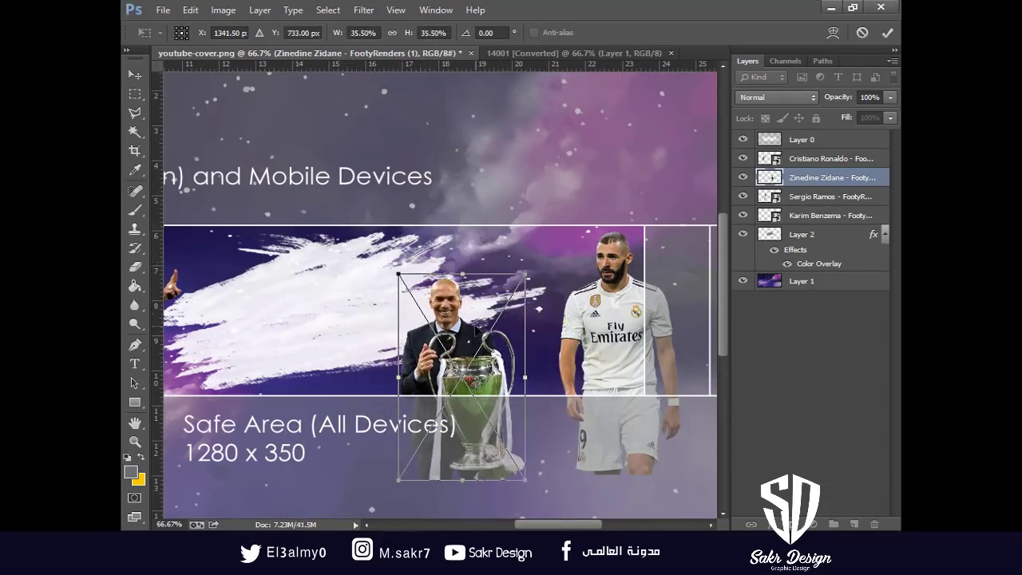
drag(477, 331, 555, 289)
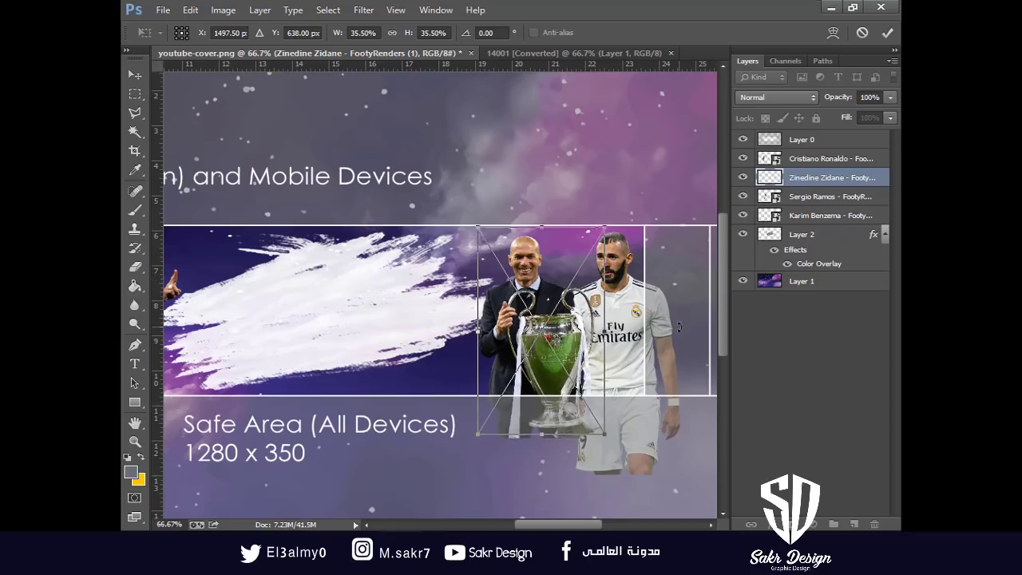
key(Return)
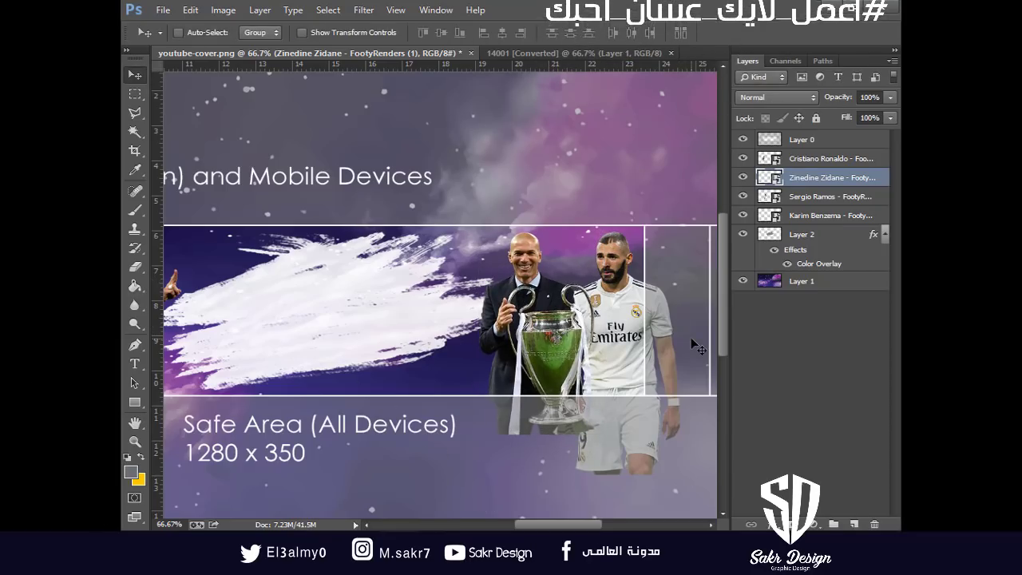
Fine-tune the Zinedine Zidane layer's horizontal position beside Karim Benzema with small left and right nudges
key(Left)
key(Left)
key(Left)
key(Left)
key(Left)
key(Left)
key(Left)
key(Left)
key(Left)
key(Left)
key(Left)
key(Left)
key(Left)
key(Left)
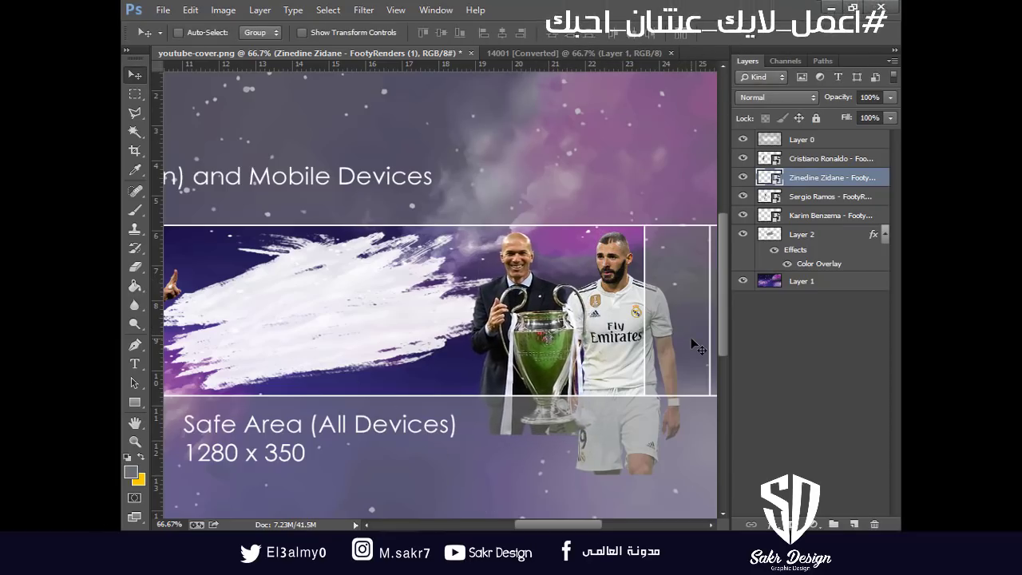
key(Right)
key(Right)
key(Right)
key(Right)
key(Right)
key(Right)
key(Right)
key(Right)
key(Right)
key(Right)
key(Right)
key(Right)
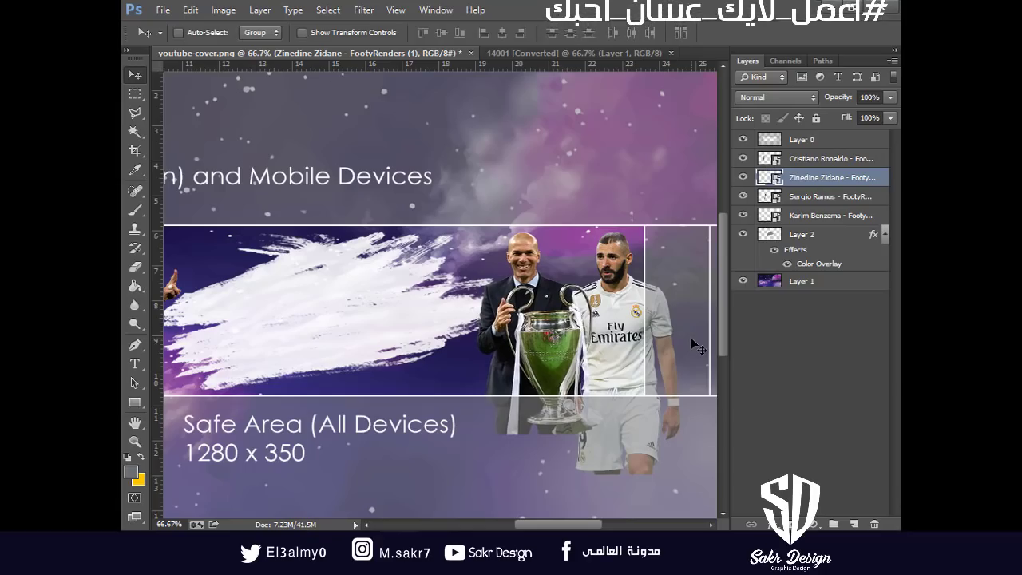
key(Right)
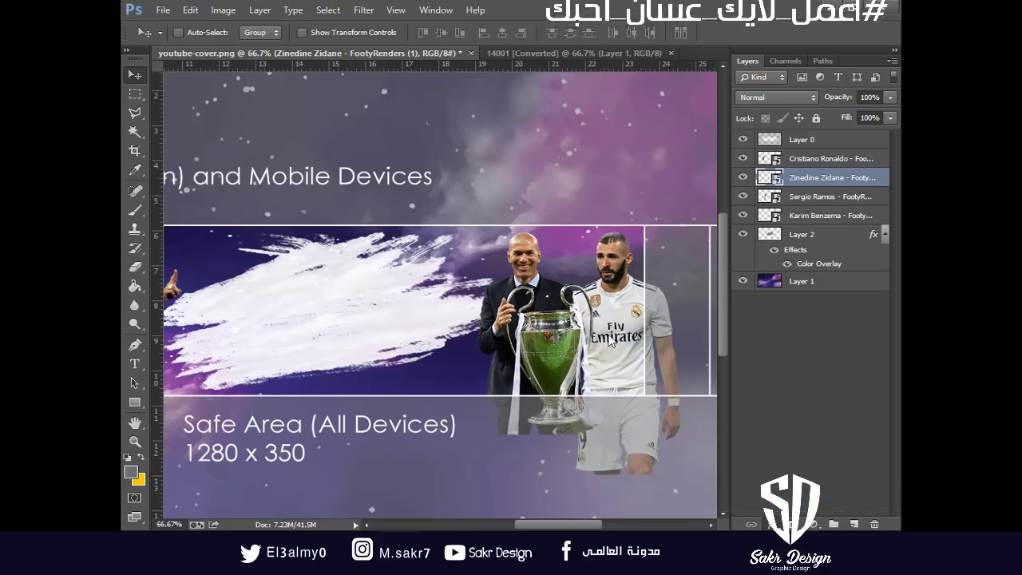
Add a Drop Shadow with a size of 24 px to the Zinedine Zidane layer
key(F2)
drag(427, 418, 119, 489)
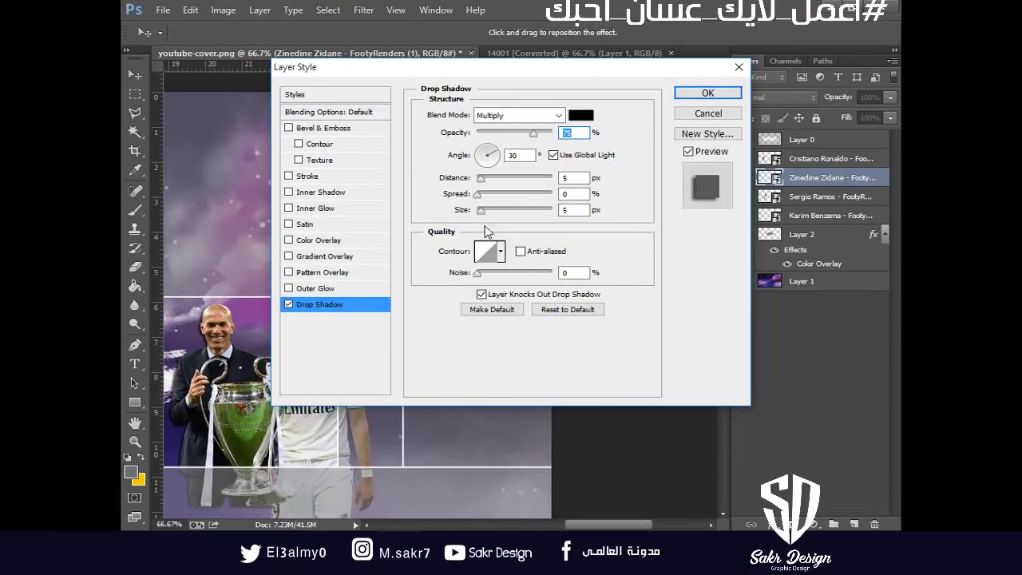
drag(481, 210, 491, 214)
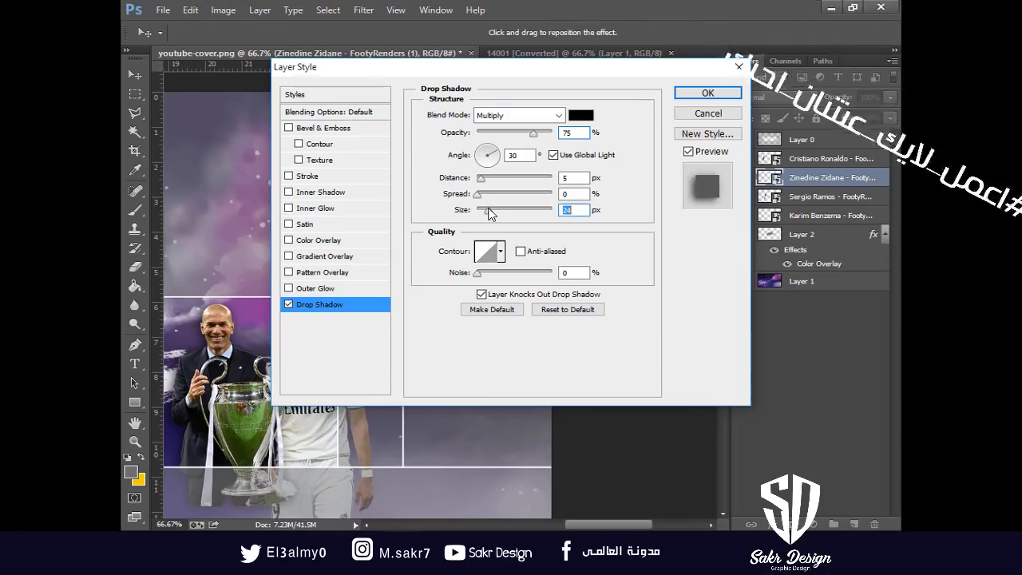
key(Return)
Copy the Zinedine Zidane layer's style onto the Cristiano Ronaldo, Sergio Ramos and Karim Benzema layers
right_click(823, 180)
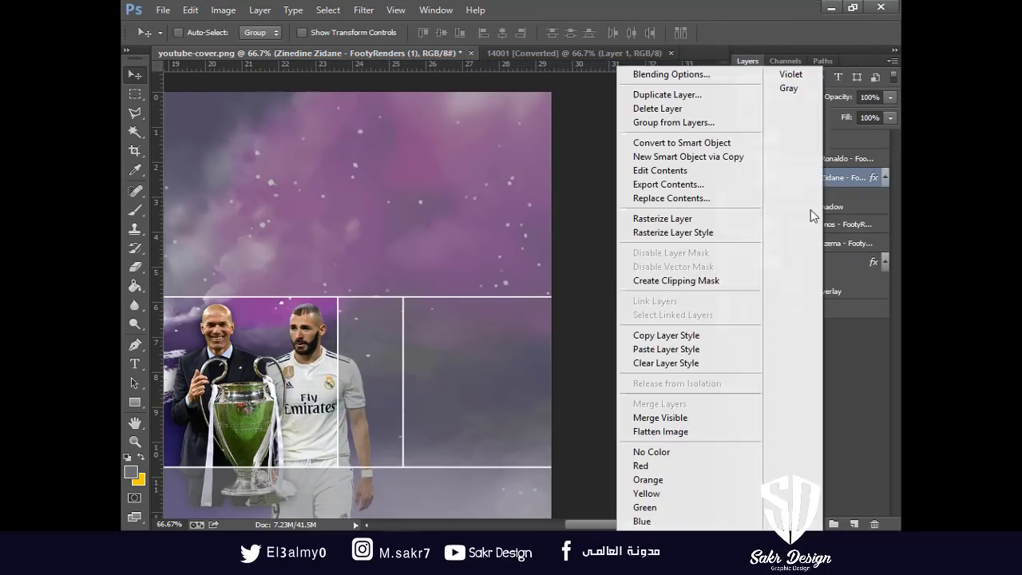
click(689, 340)
right_click(810, 159)
click(666, 349)
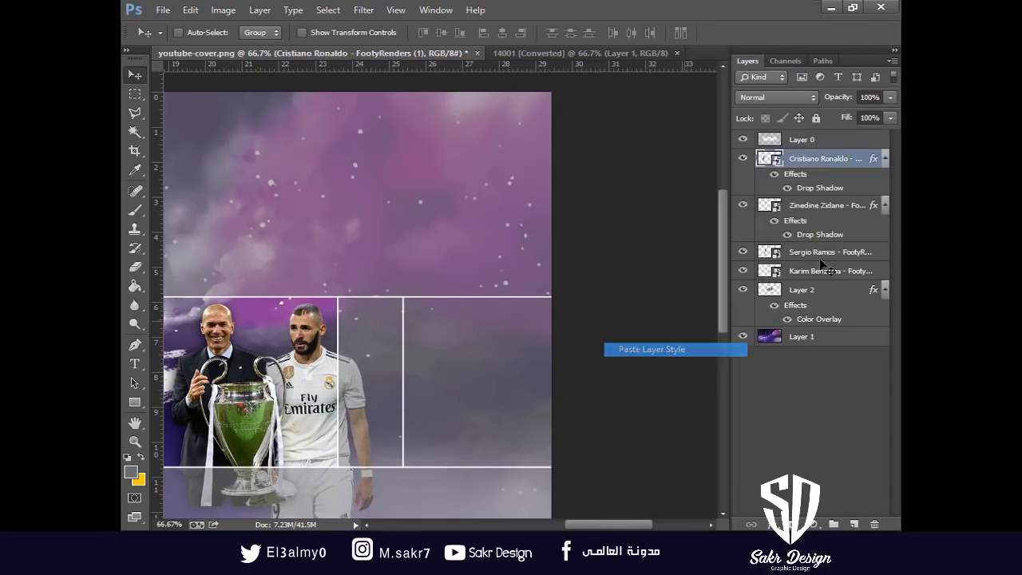
right_click(825, 252)
click(671, 349)
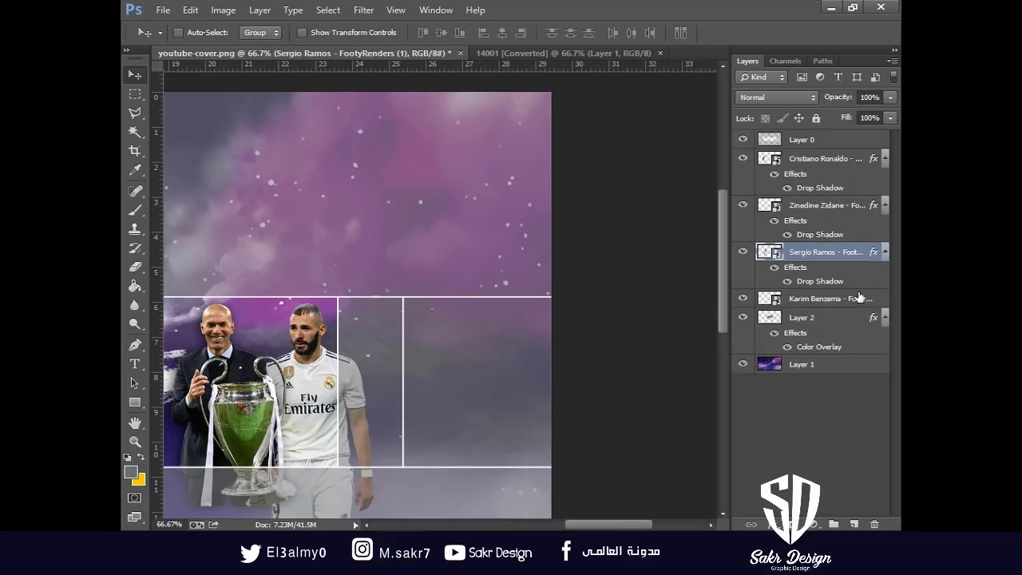
right_click(850, 299)
click(689, 350)
Select Layer 2, the white brush stroke, at the centre of the banner
mouse_move(286, 379)
mouse_down()
mouse_move(545, 323)
mouse_move(486, 307)
mouse_move(523, 314)
mouse_up()
key(ctrl+minus)
key(ctrl+minus)
key(ctrl+plus)
right_click(493, 302)
click(511, 312)
key(ctrl+plus)
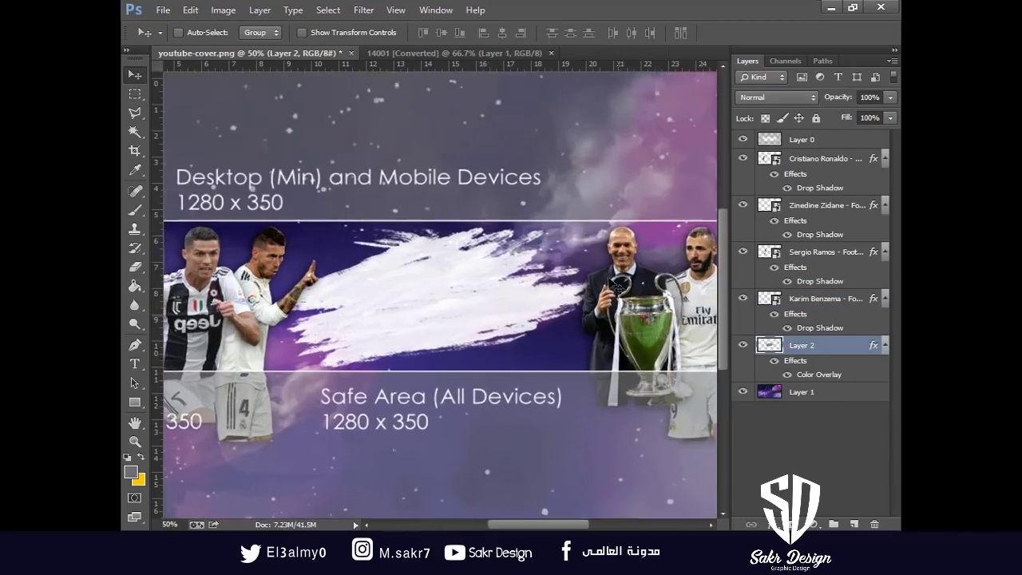
Add the text "المدرب الافضل" over the white brush stroke and enlarge it to about 123 pt
drag(610, 278, 613, 299)
key(t)
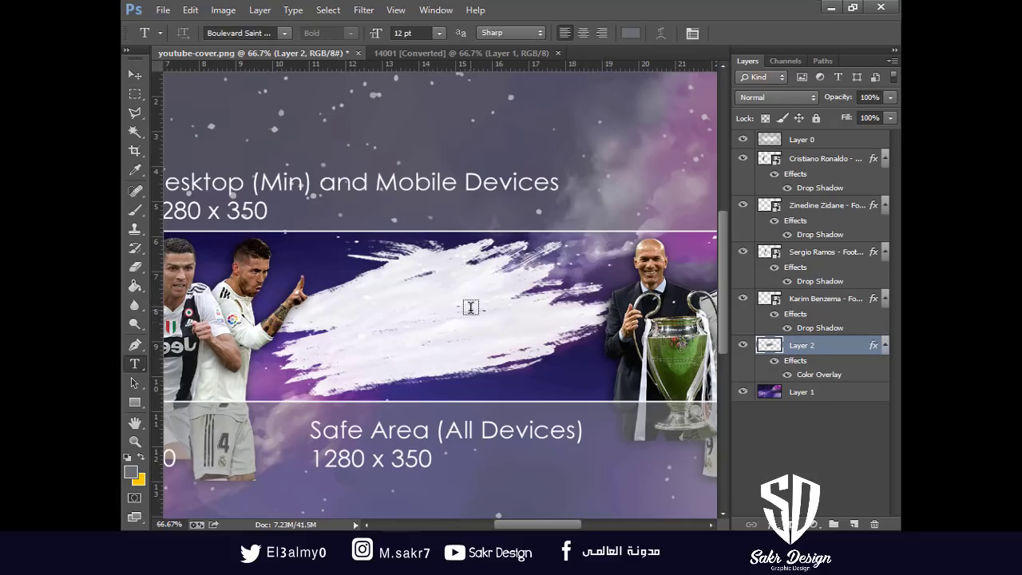
click(471, 308)
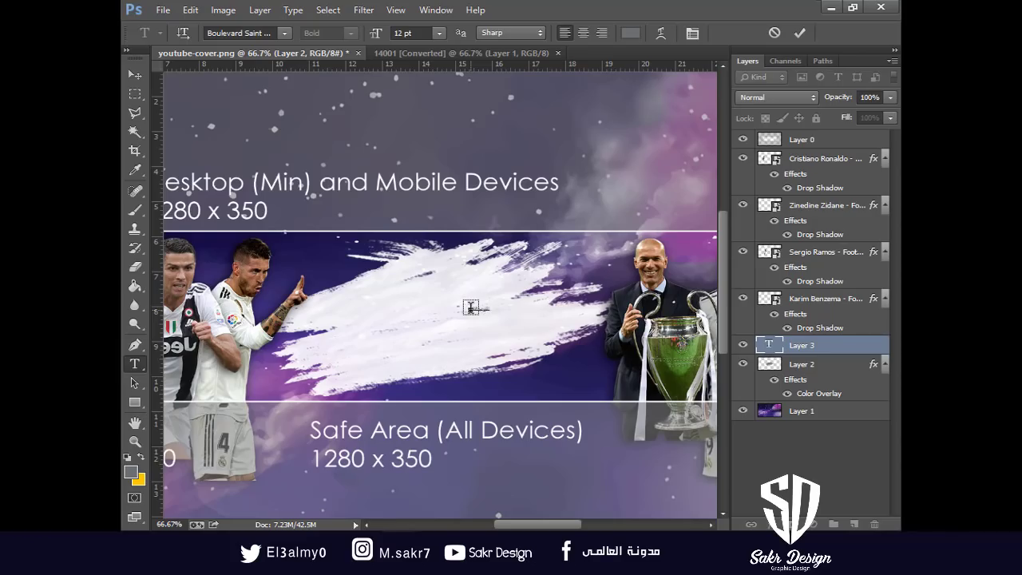
text(المدرب الافضل)
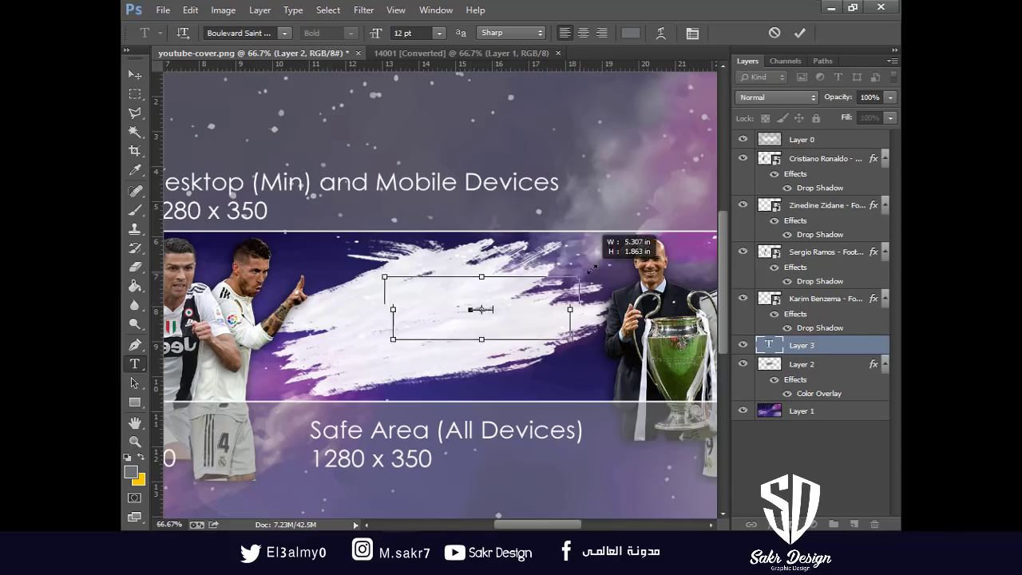
Try out the Arabic fonts on the whole text and set it to bader_al yadawi
key(ctrl+a)
click(284, 33)
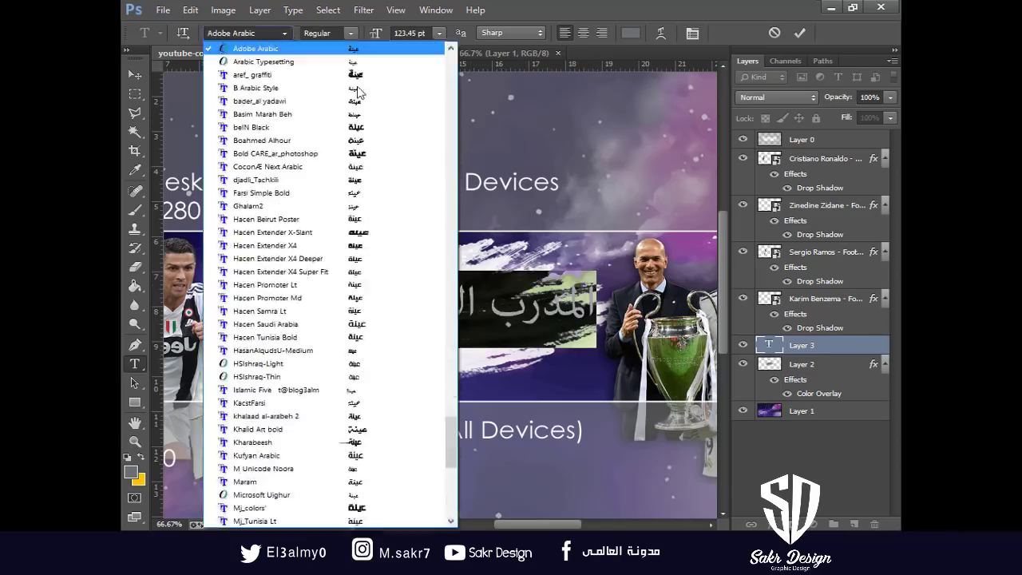
scroll(401, 199, up, 5)
scroll(402, 199, up, 3)
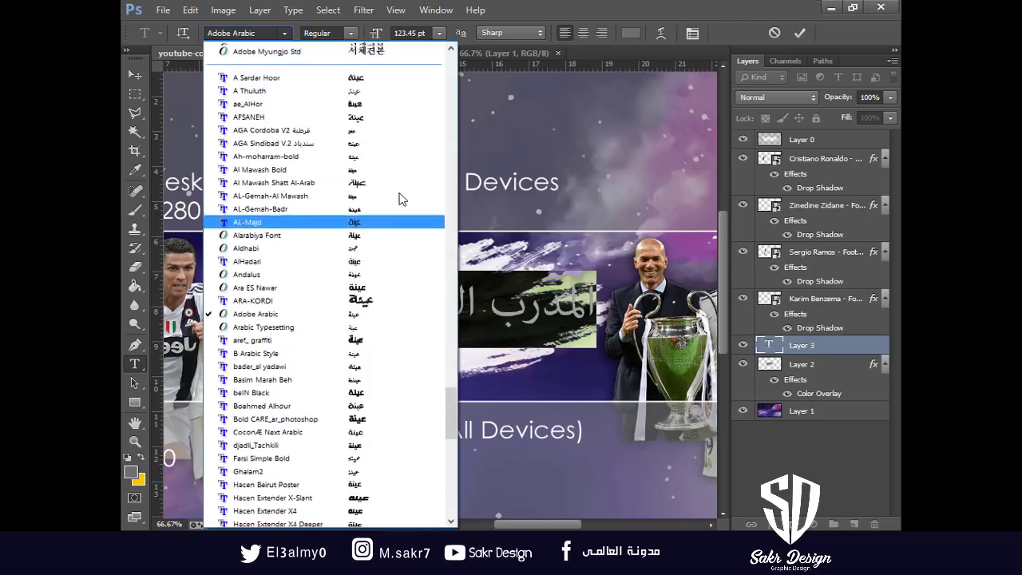
click(367, 114)
click(250, 33)
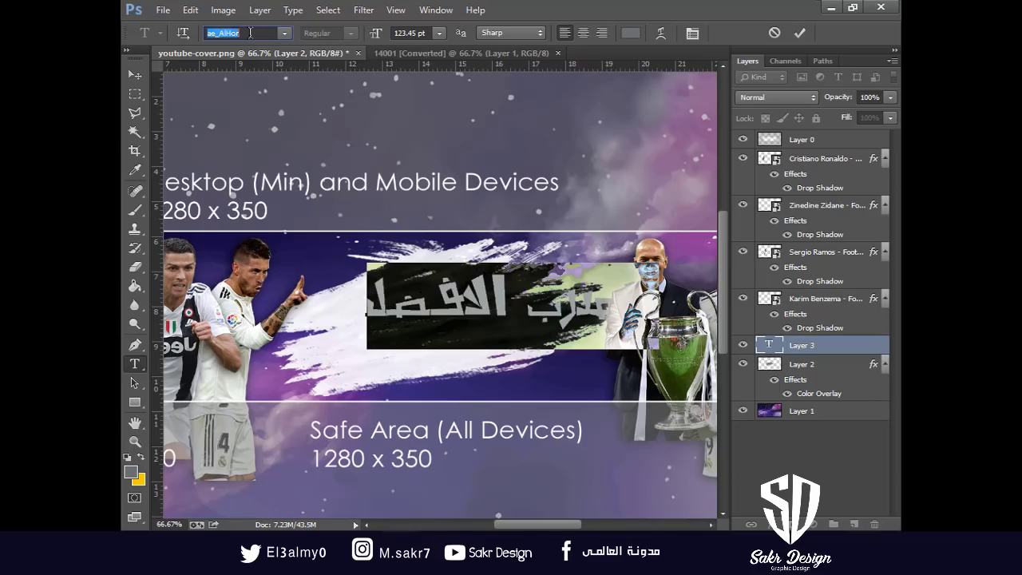
key(Down)
key(Down)
key(Down)
key(Down)
key(Down)
key(Down)
key(Down)
key(Down)
key(Down)
key(Down)
key(Down)
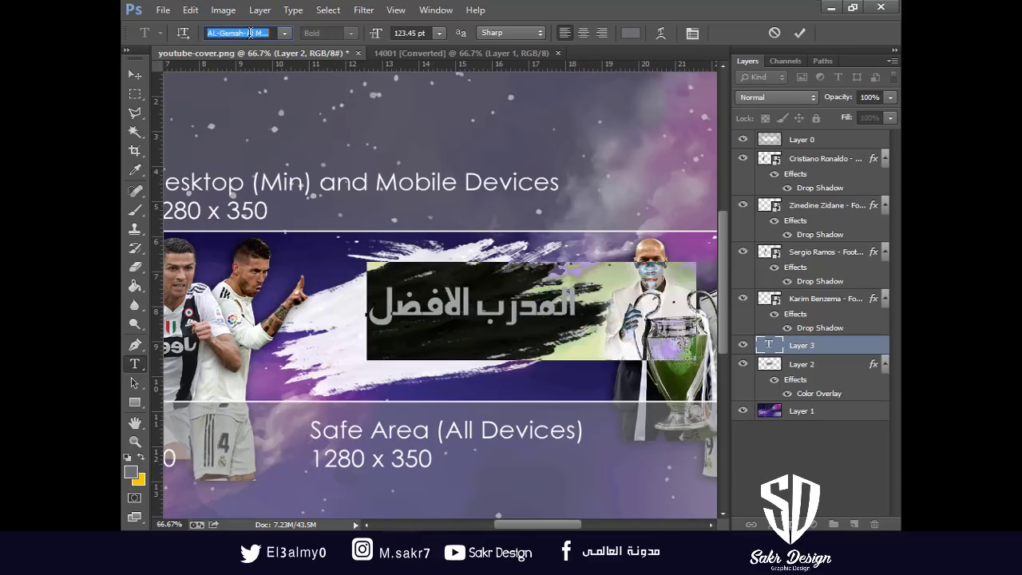
key(Down)
key(Down)
key(Down)
key(Down)
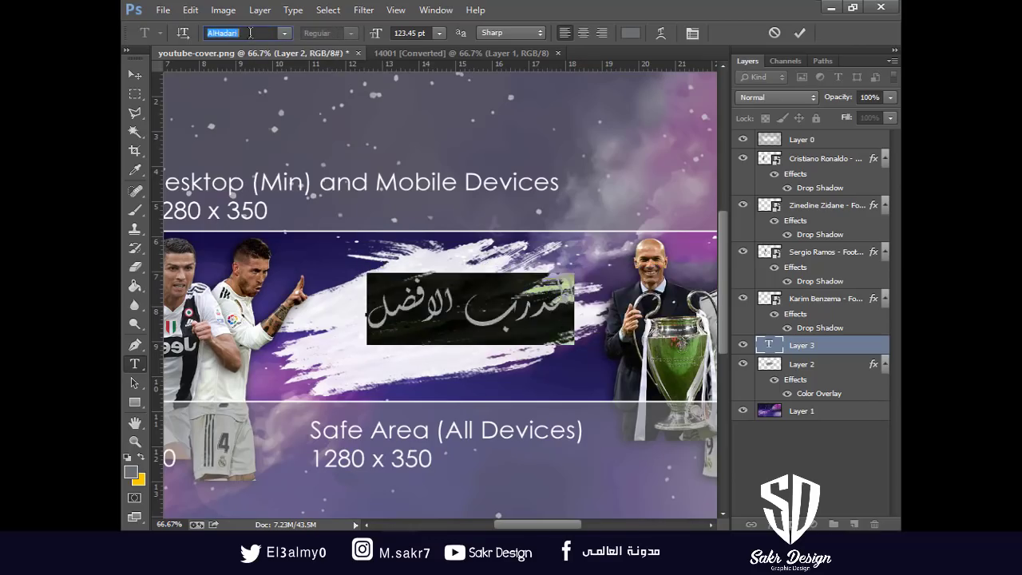
key(Down)
key(Down)
key(Down)
key(Down)
key(Down)
key(Down)
key(Down)
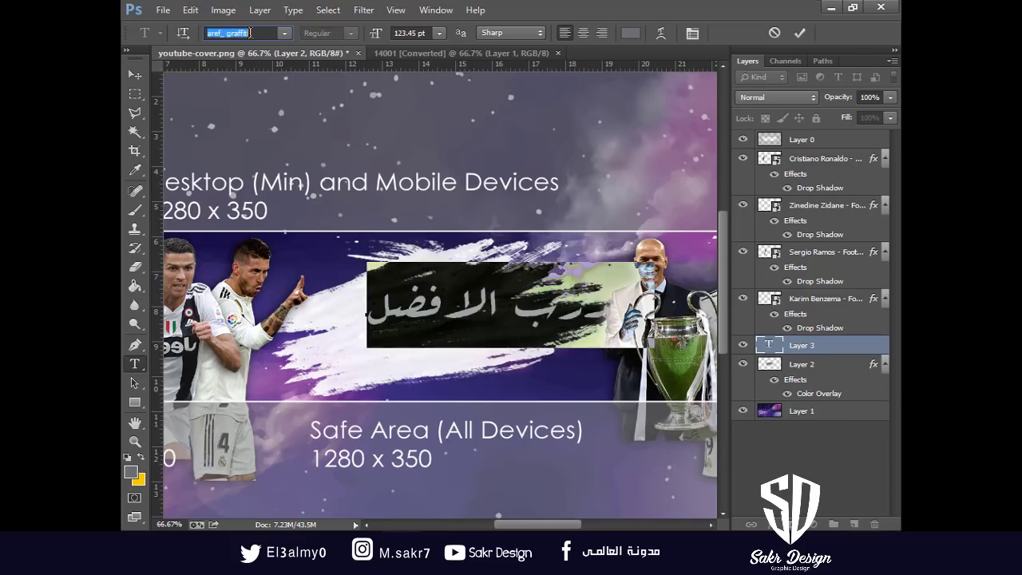
key(Down)
key(Down)
key(Down)
key(Down)
key(Down)
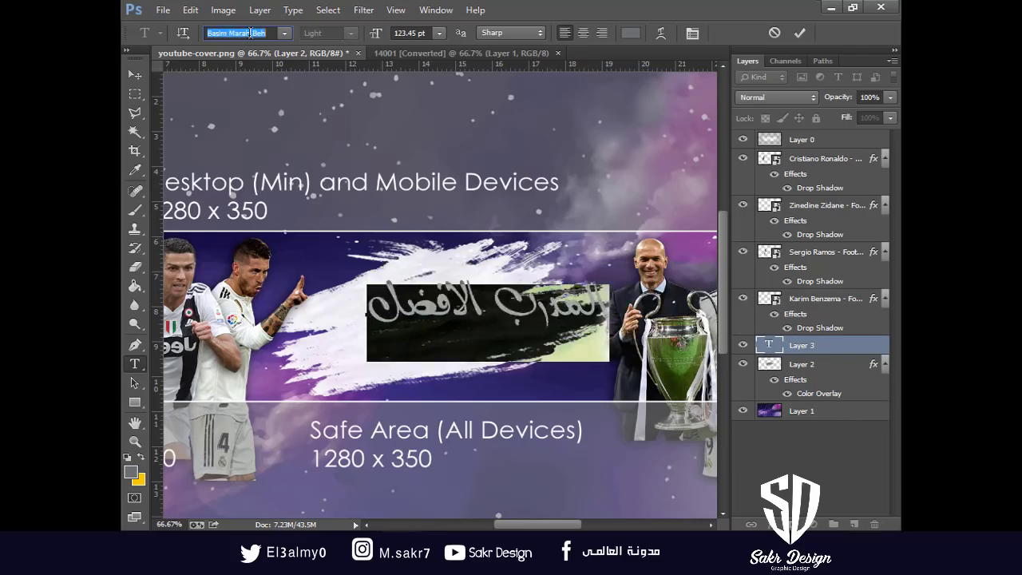
key(Down)
click(458, 295)
click(135, 74)
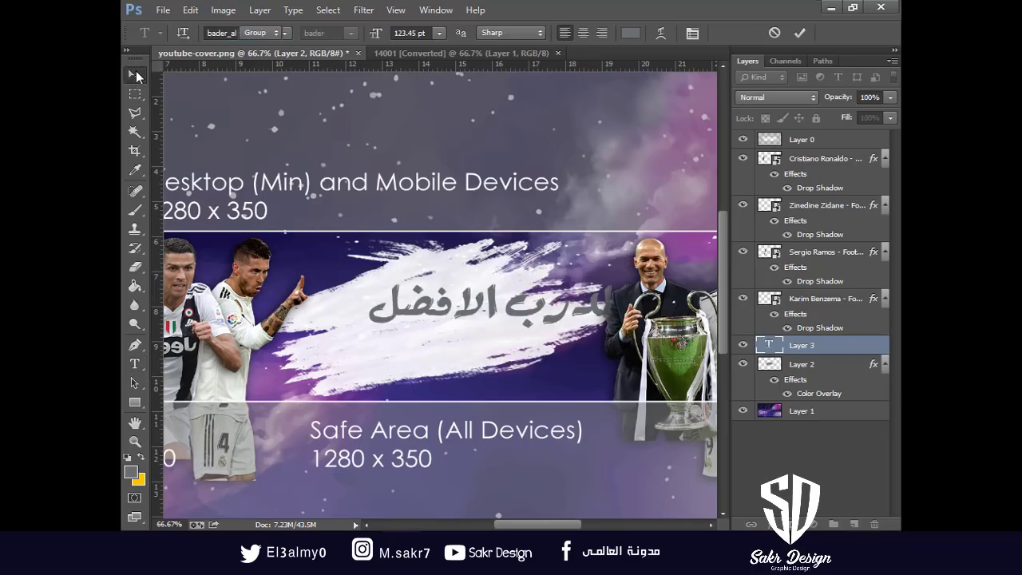
Move the Arabic text onto the brush stroke, rotate it counter-clockwise by about 13° along the stroke's slant and shrink it slightly
drag(424, 234, 331, 259)
key(ctrl+t)
drag(563, 318, 527, 298)
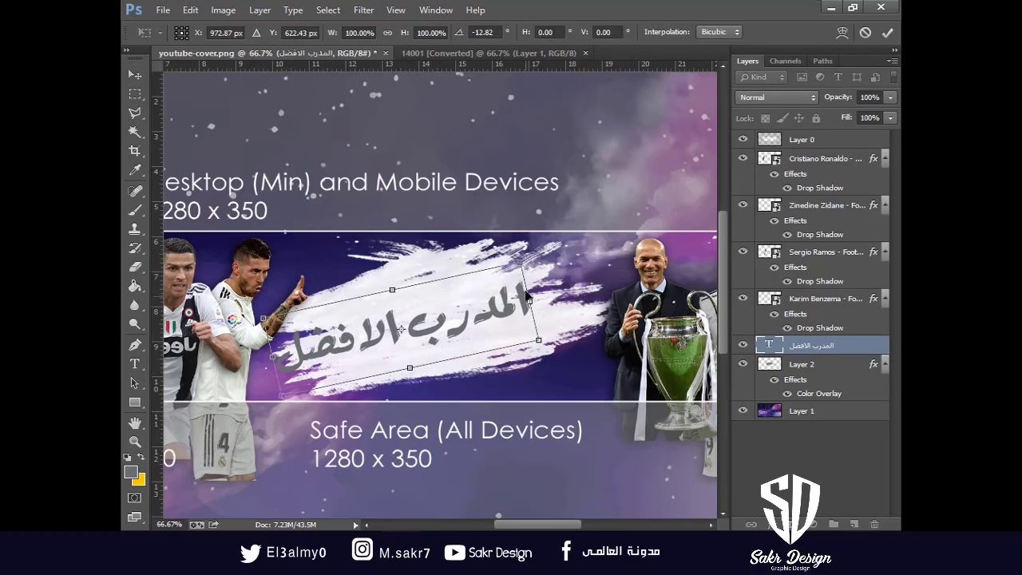
drag(526, 260, 507, 267)
key(Return)
Select the white brush stroke on Layer 2 and widen it slightly towards Zinedine Zidane
right_click(505, 323)
right_click(515, 329)
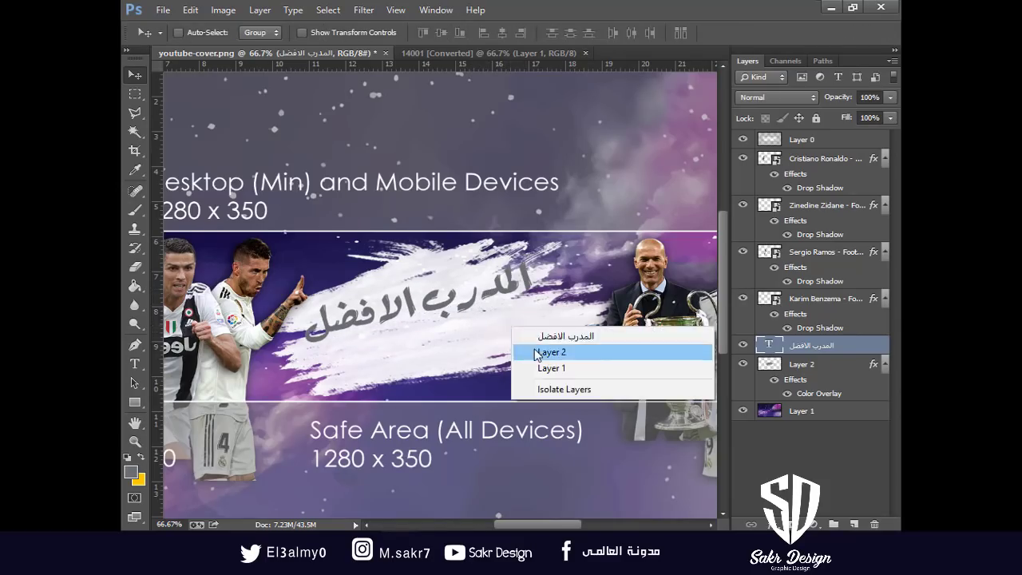
click(548, 353)
key(ctrl+t)
mouse_move(656, 317)
mouse_down()
mouse_move(743, 311)
mouse_move(668, 317)
mouse_up()
key(Return)
Rotate the Arabic text clockwise by about 4° and enlarge it to span most of the brush stroke
right_click(504, 285)
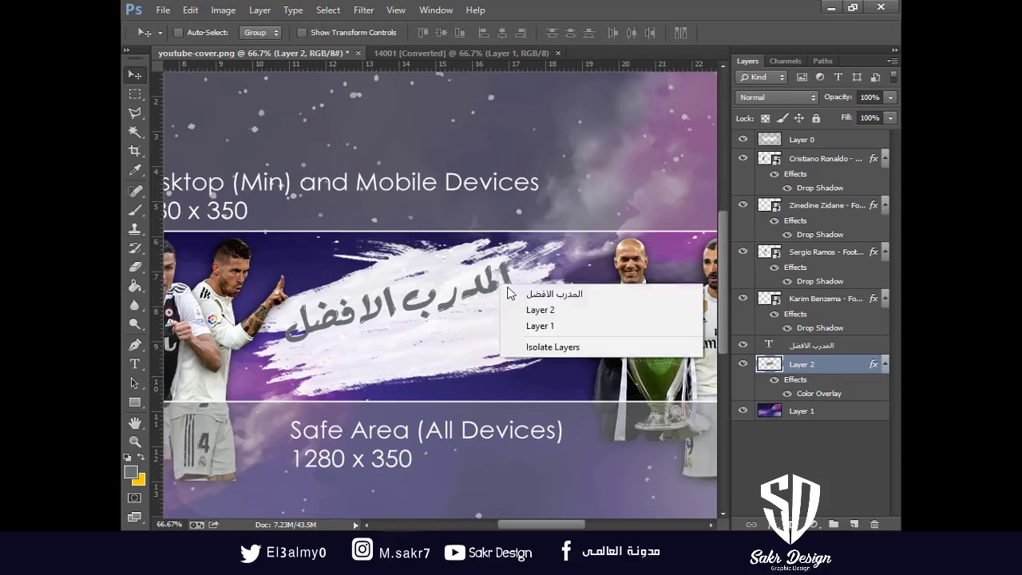
click(526, 292)
key(ctrl+t)
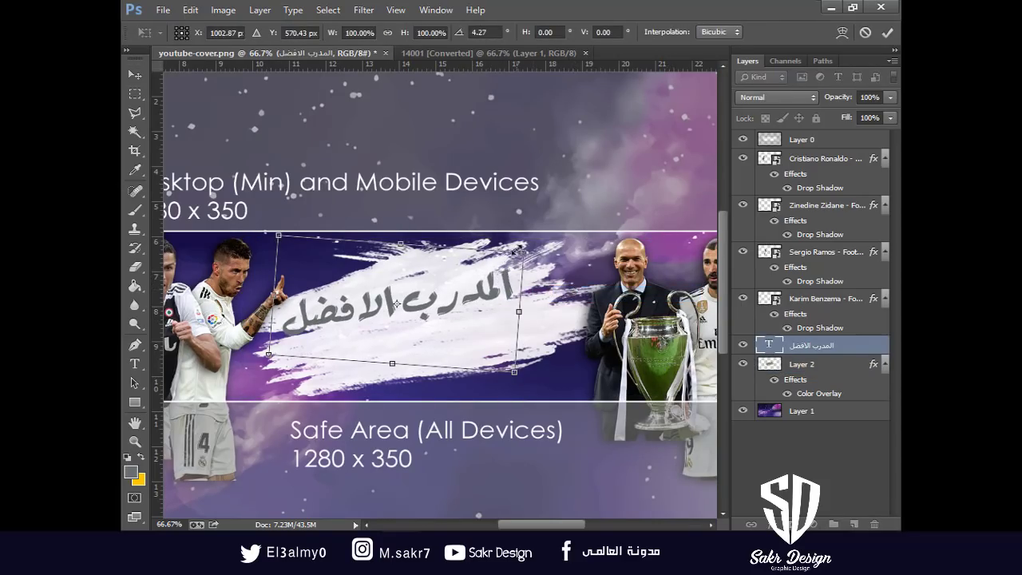
mouse_move(567, 249)
mouse_down()
mouse_move(582, 233)
mouse_move(569, 238)
mouse_up()
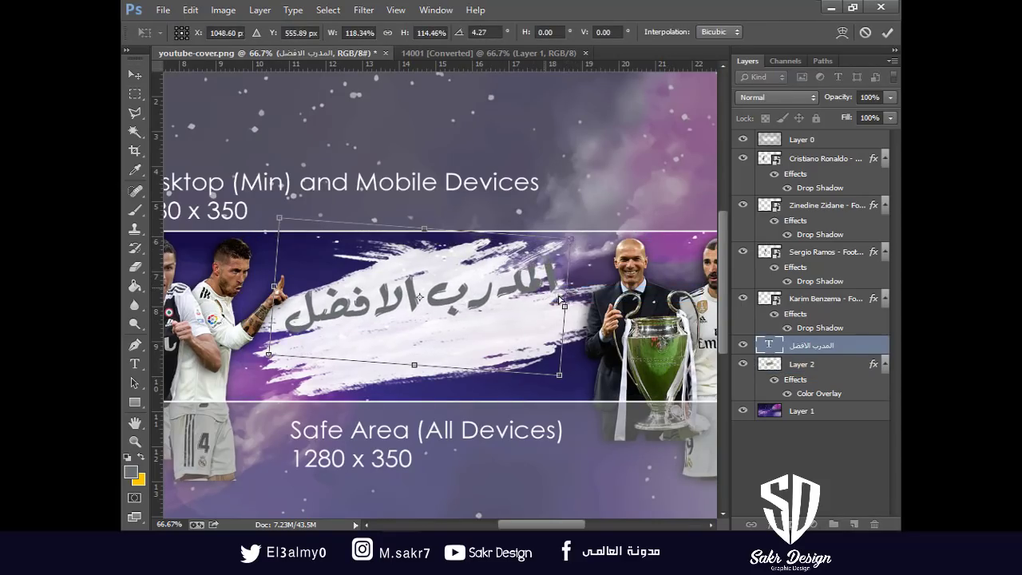
key(Return)
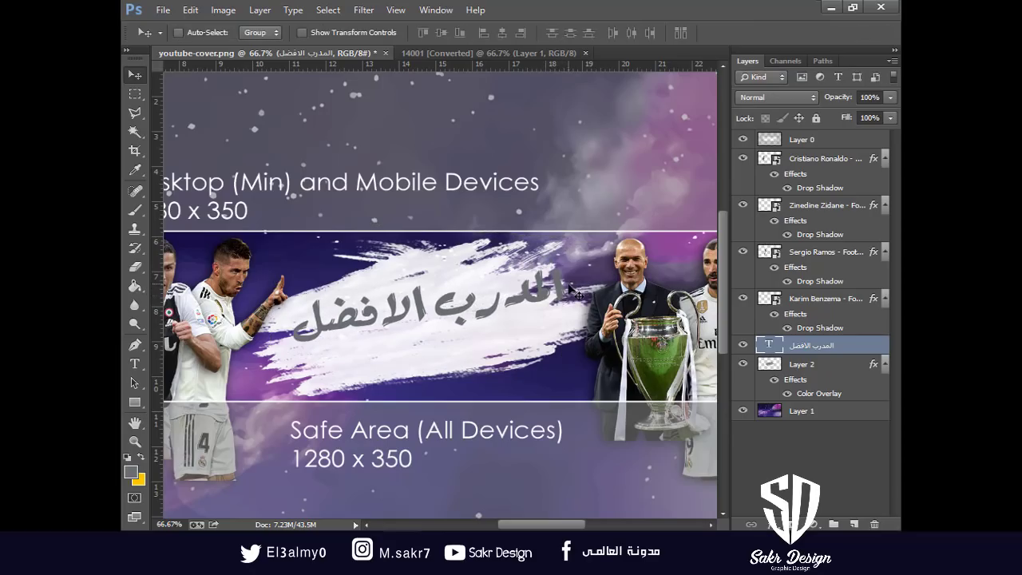
Narrow the Arabic text to about 93% width and shift it slightly down on the brush stroke
key(ctrl+t)
drag(570, 285, 553, 285)
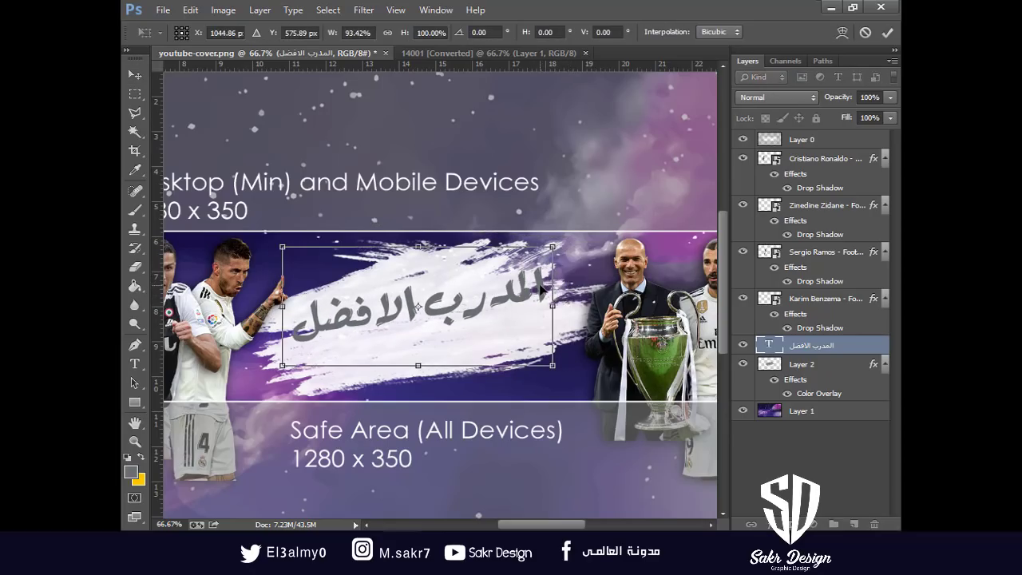
key(Return)
drag(497, 300, 499, 308)
Open the OSM logo file ca.png from the aa folder on the desktop
key(alt)
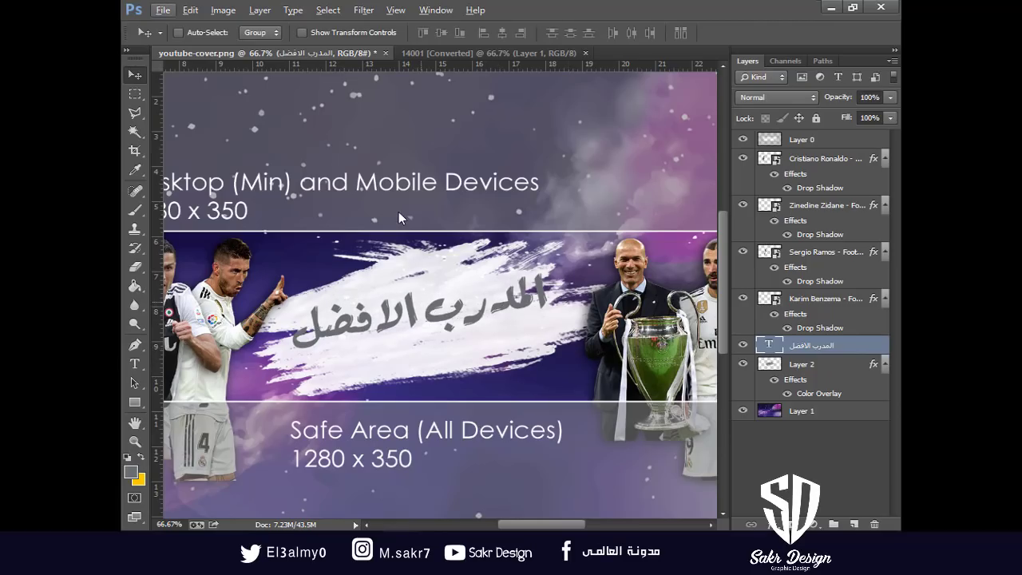
key(alt)
key(ctrl+o)
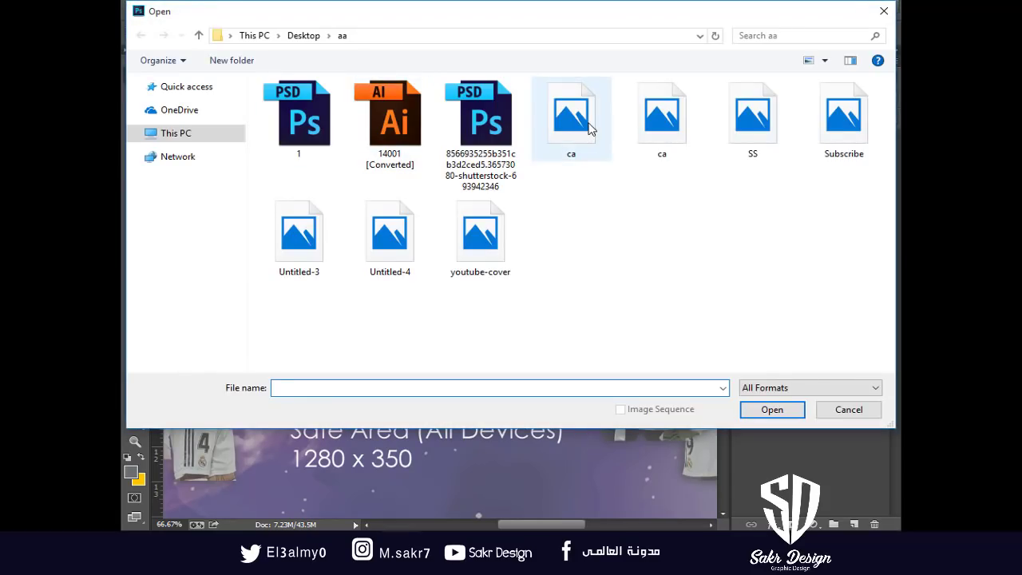
double_click(662, 112)
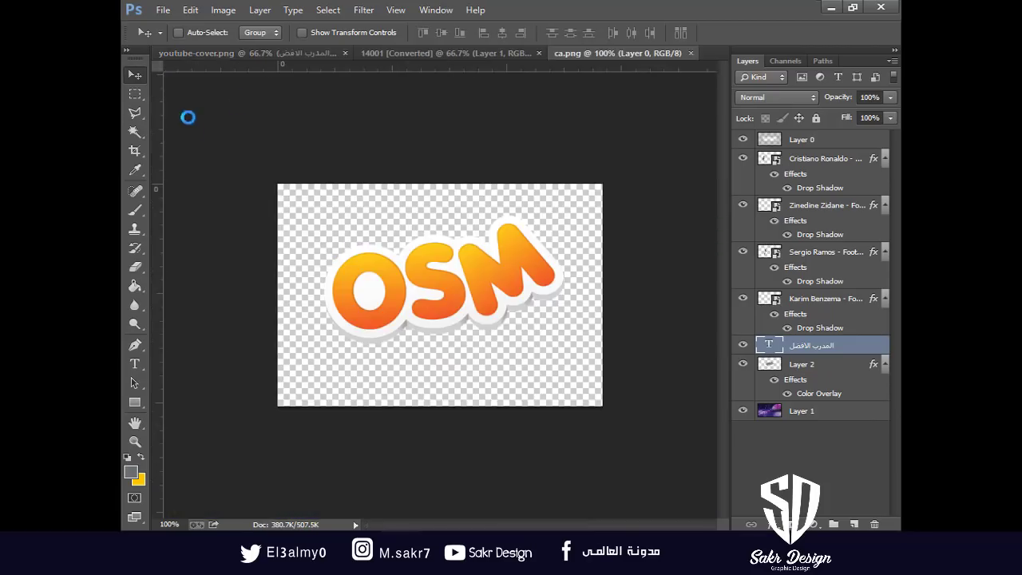
Copy the OSM logo into the youtube-cover.png document and close the 14001 [Converted] and ca.png documents
drag(456, 301, 495, 300)
click(545, 53)
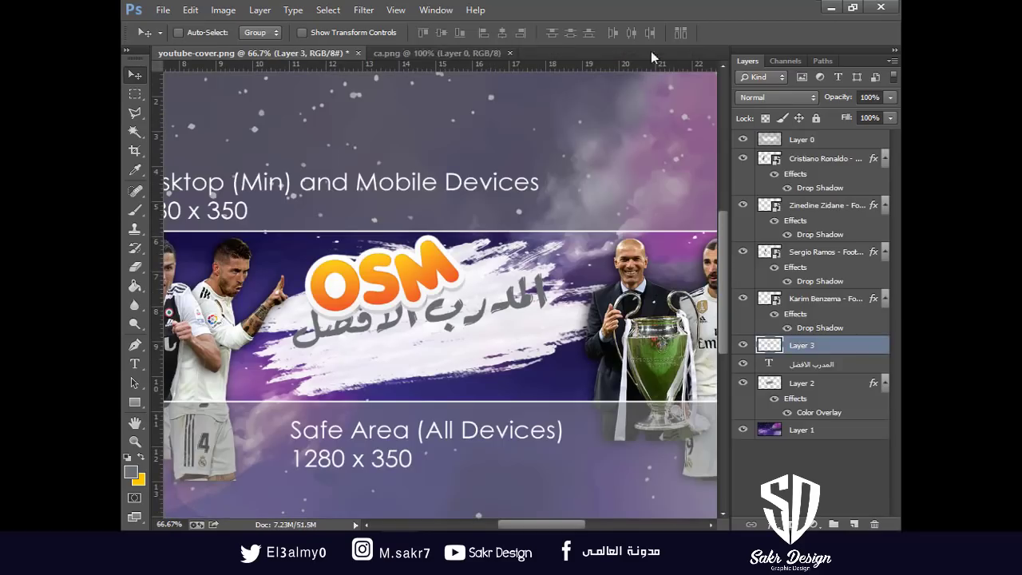
click(508, 53)
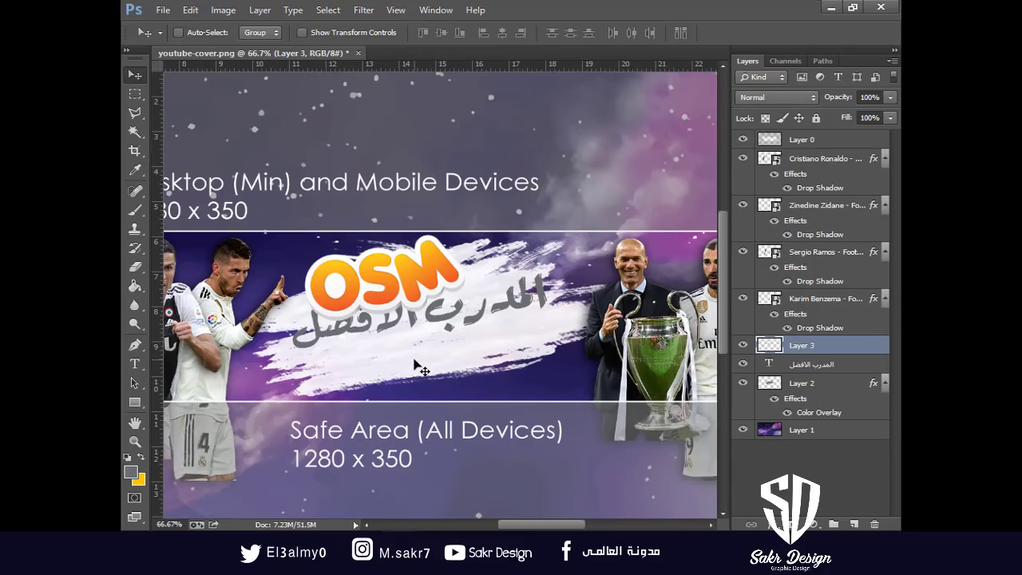
Shrink the OSM logo and position it above the end of the Arabic text, beside Sergio Ramos's pointing hand
key(ctrl+t)
mouse_move(464, 320)
mouse_down()
mouse_move(446, 310)
mouse_move(460, 319)
mouse_up()
drag(409, 294, 368, 288)
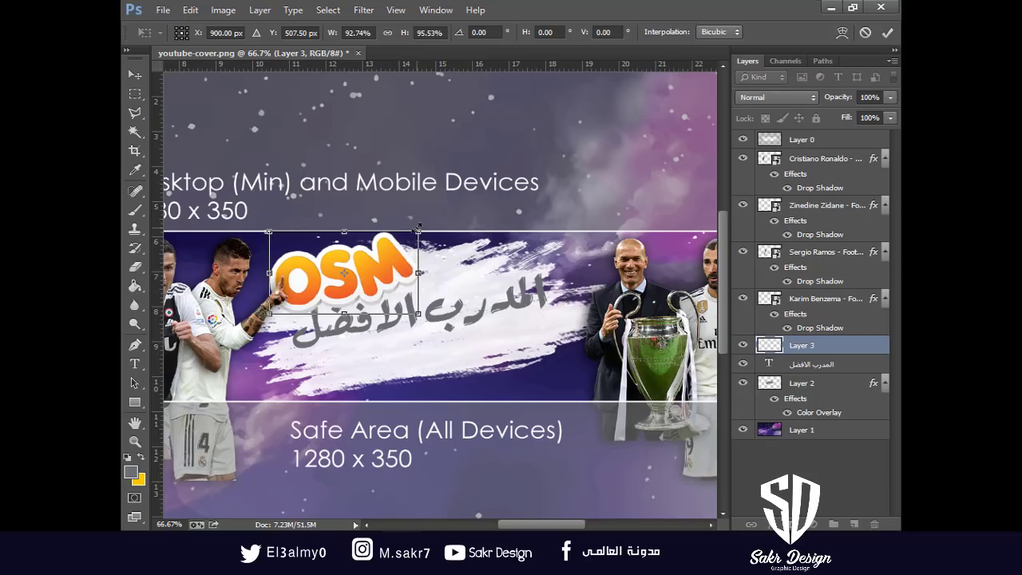
drag(418, 232, 410, 237)
key(Return)
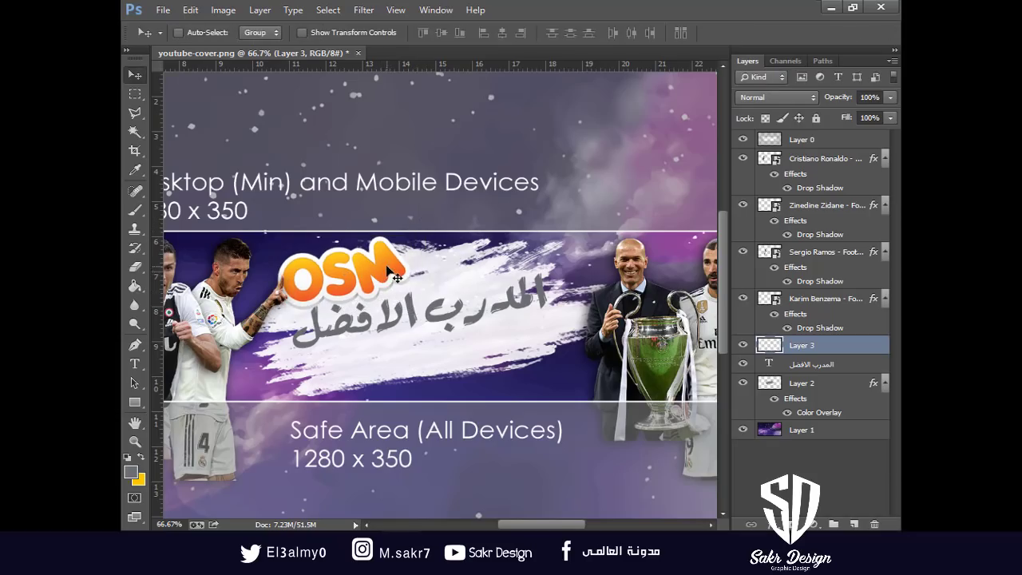
Stretch the Layer 2 brush stroke to about 130% width behind Zidane and Benzema, skewing and flattening its shape
right_click(491, 261)
click(556, 272)
key(ctrl+t)
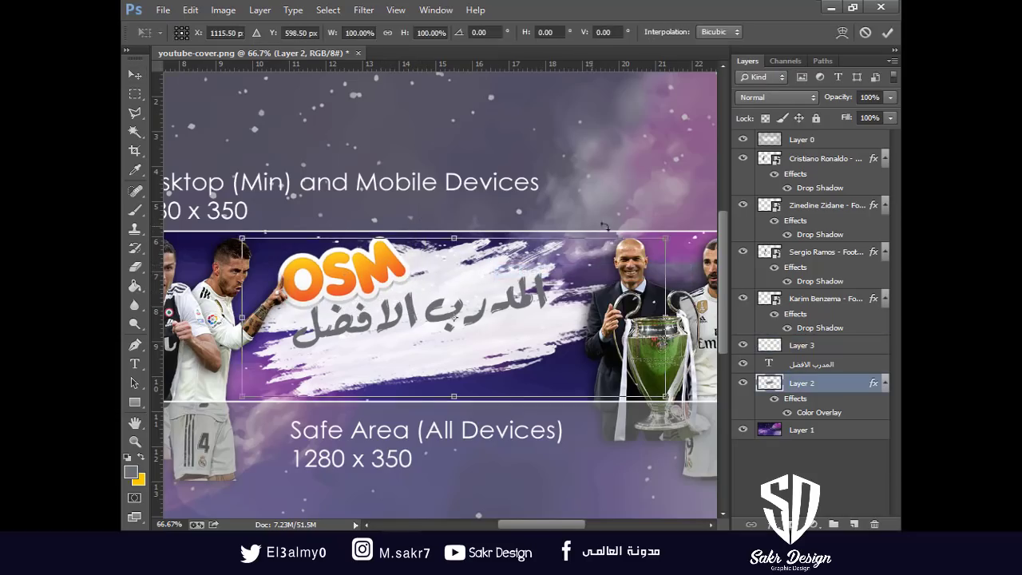
drag(671, 242, 713, 227)
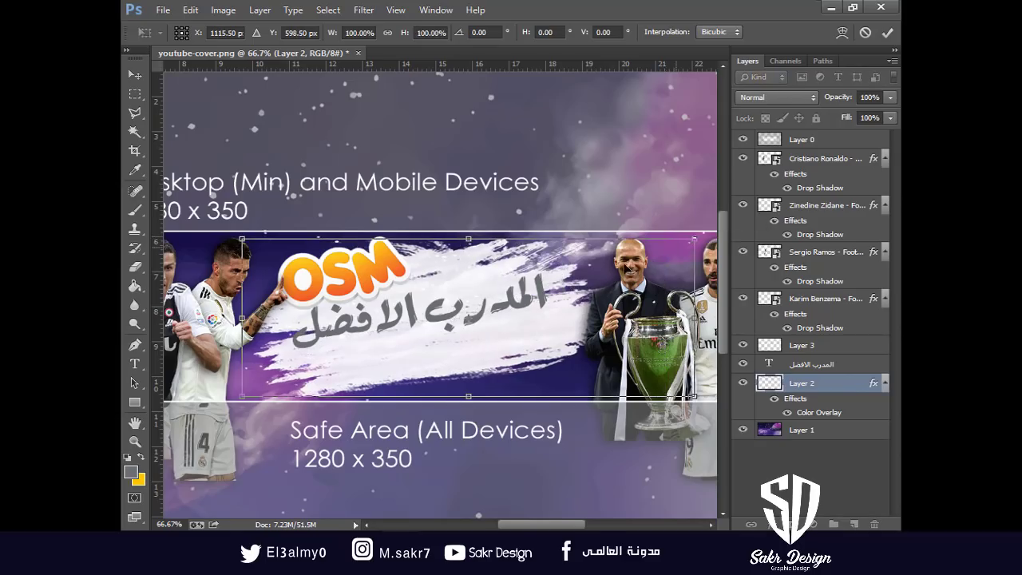
key(ctrl+z)
drag(501, 274, 357, 258)
mouse_move(532, 222)
mouse_down()
mouse_move(614, 219)
mouse_move(623, 197)
mouse_move(640, 261)
mouse_up()
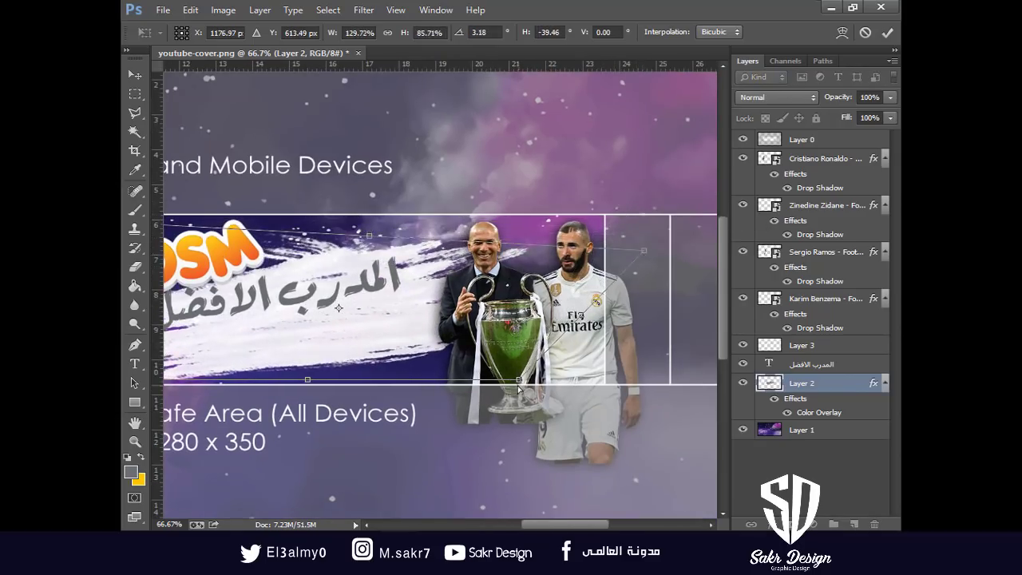
drag(520, 381, 520, 371)
drag(351, 247, 565, 234)
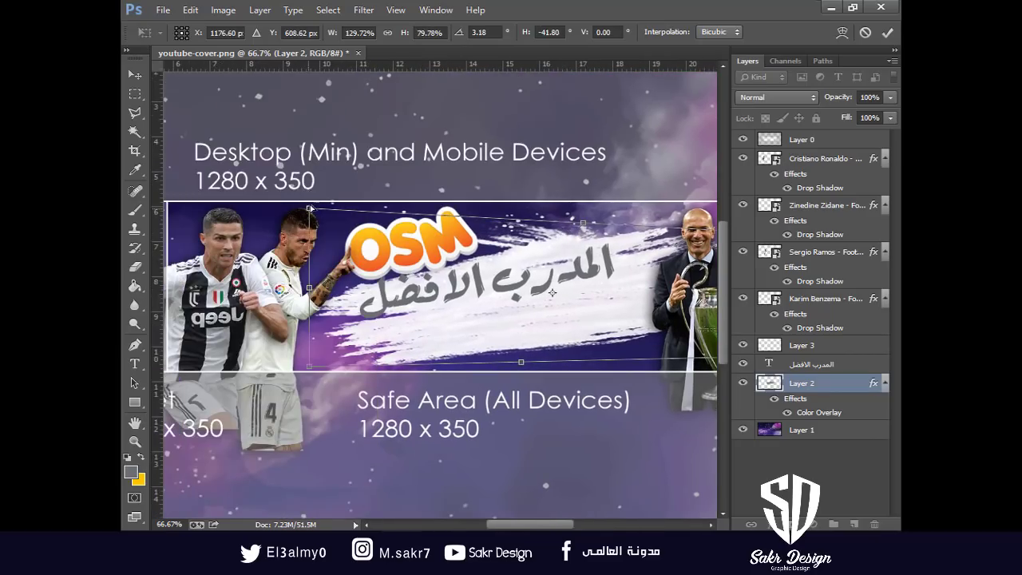
drag(309, 190, 301, 183)
mouse_move(652, 297)
mouse_down()
mouse_move(521, 300)
mouse_move(528, 292)
mouse_up()
key(Return)
Enlarge the Arabic text to about 110% width and 108% height with a slight clockwise rotation, and move it slightly down
key(ctrl+minus)
right_click(493, 295)
click(504, 306)
key(ctrl+t)
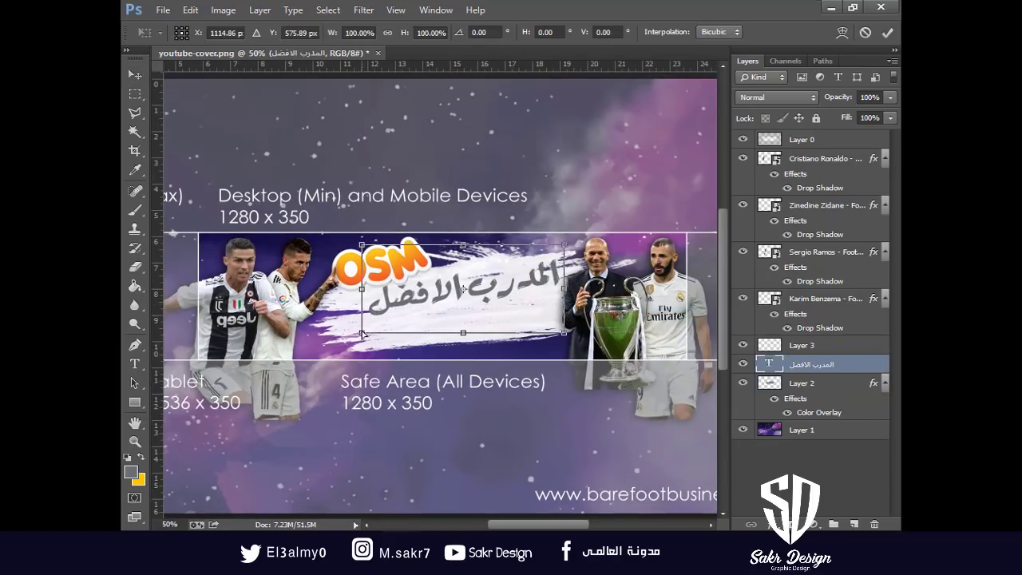
drag(356, 335, 349, 336)
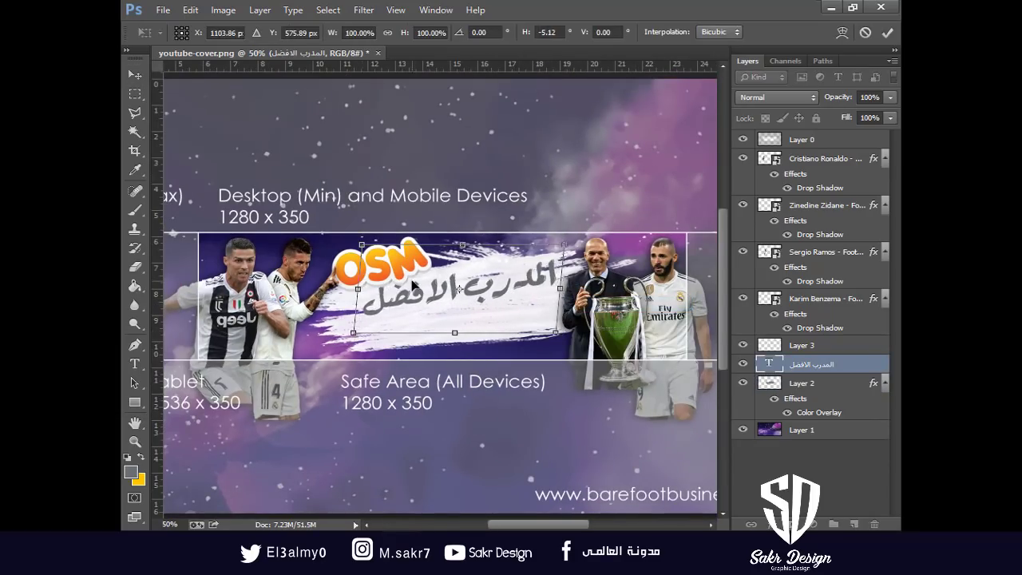
drag(355, 294, 337, 287)
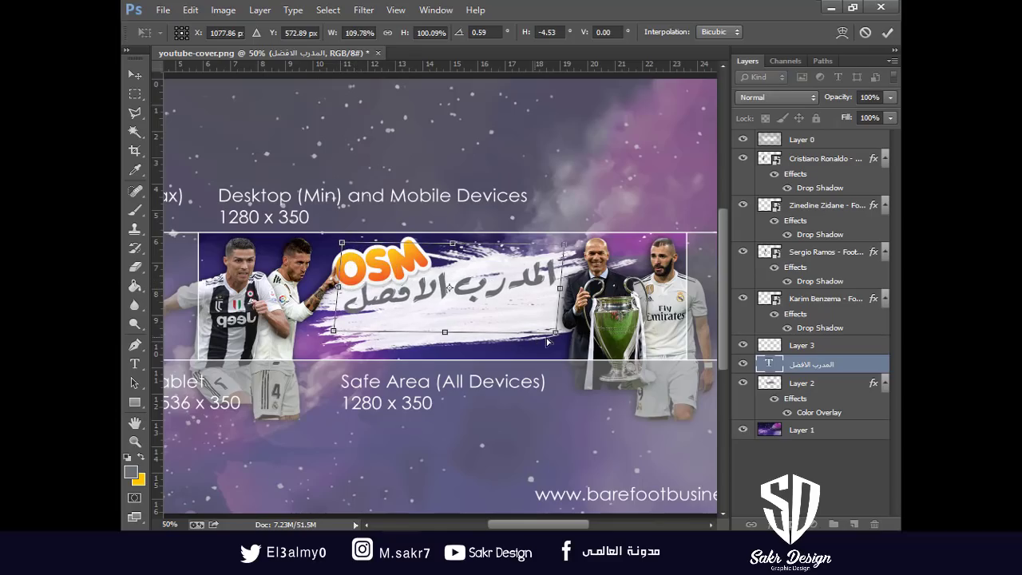
drag(556, 333, 566, 342)
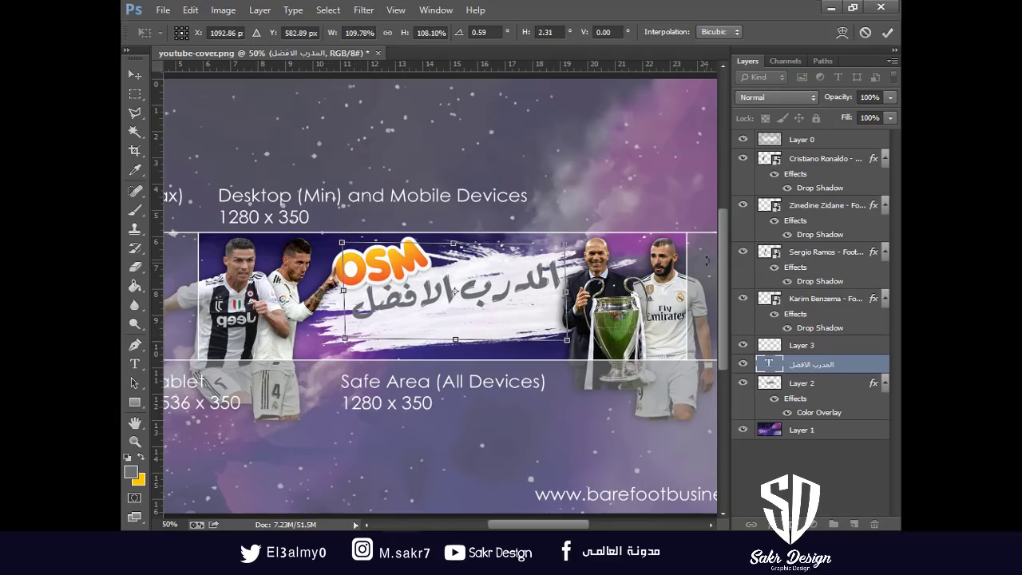
drag(697, 270, 696, 280)
key(Return)
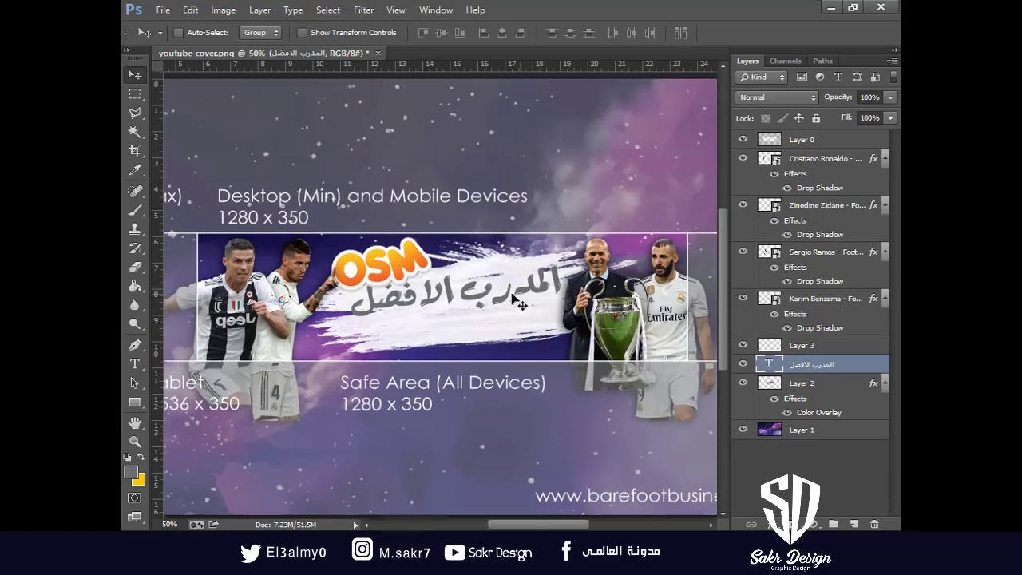
key(ctrl+plus)
drag(512, 297, 514, 309)
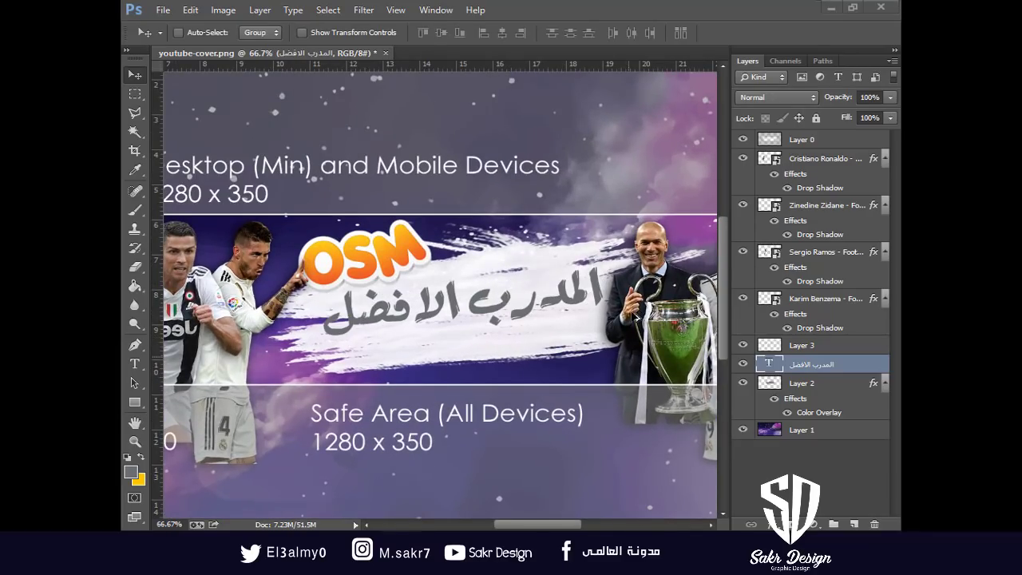
Add the text "almudarib al'afdal" below the Arabic title and enlarge it to about 62 pt
key(alt+Tab)
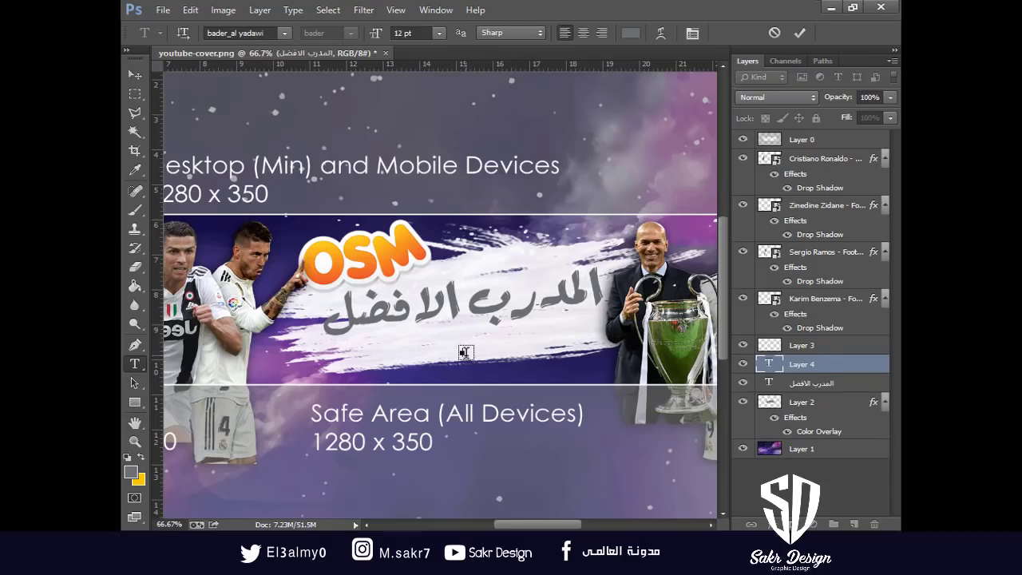
text(almudarib al'afdal)
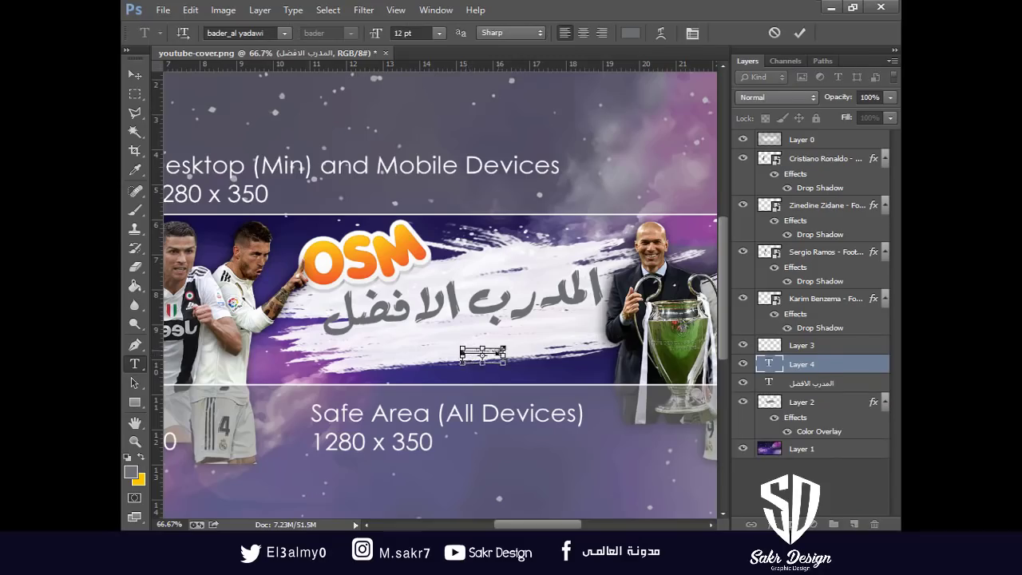
drag(504, 347, 593, 319)
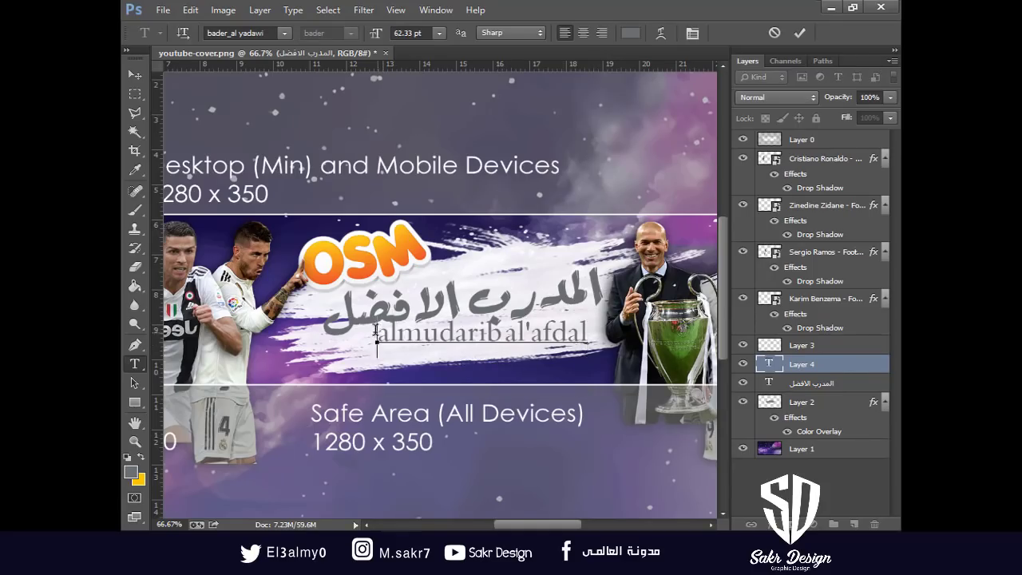
Correct the new Latin text to read "Al mudarib Al afdal" and move it down beneath the Arabic title
drag(376, 330, 383, 331)
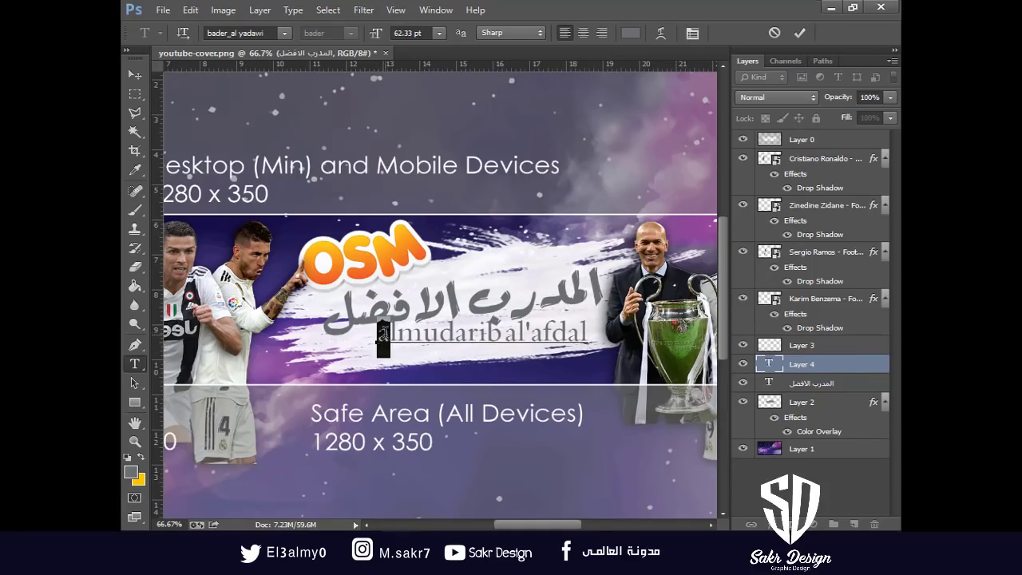
text(A)
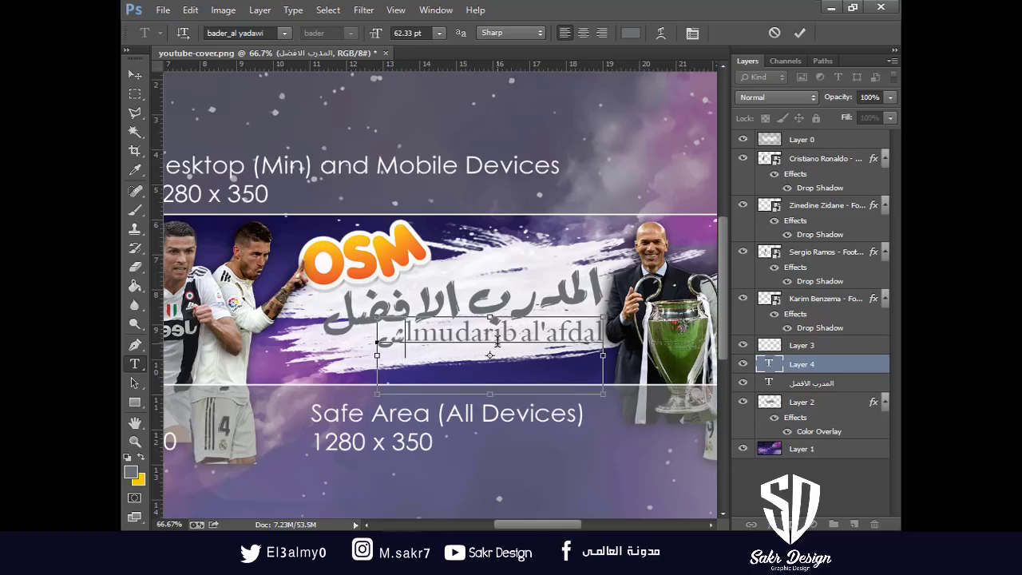
key(ctrl+z)
text(A)
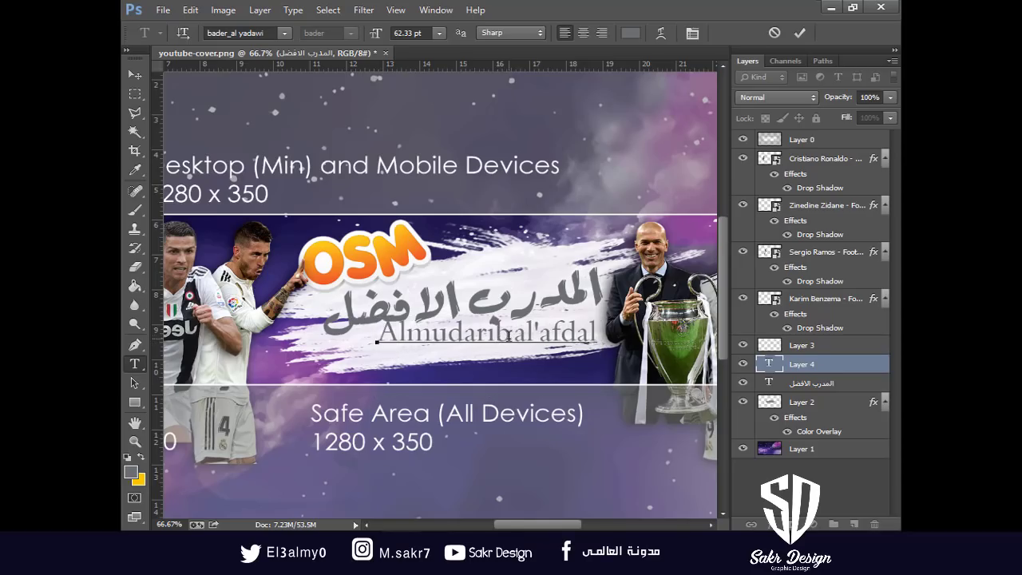
drag(525, 330, 516, 330)
text(A)
click(546, 329)
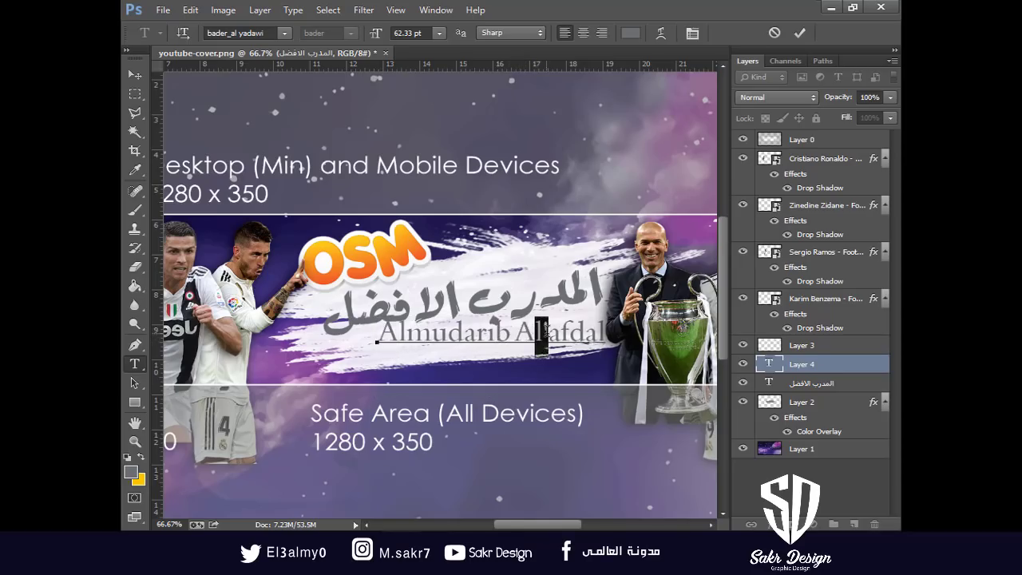
key(BackSpace)
click(408, 335)
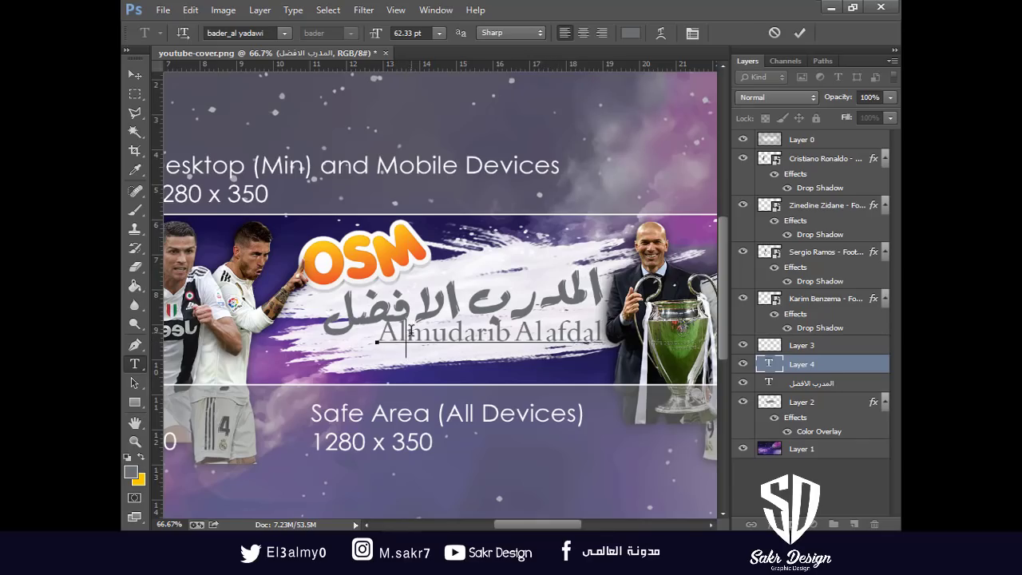
text(')
drag(587, 301, 558, 318)
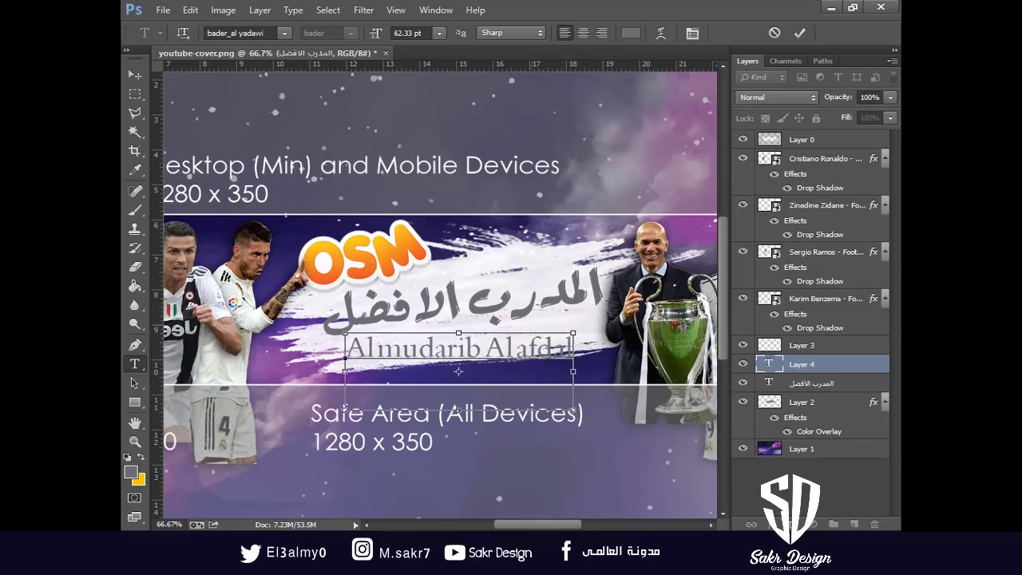
Change the font of the "Al mudarib Al afdal" text to Boulevard Saint Denis Light
key(ctrl+a)
click(290, 34)
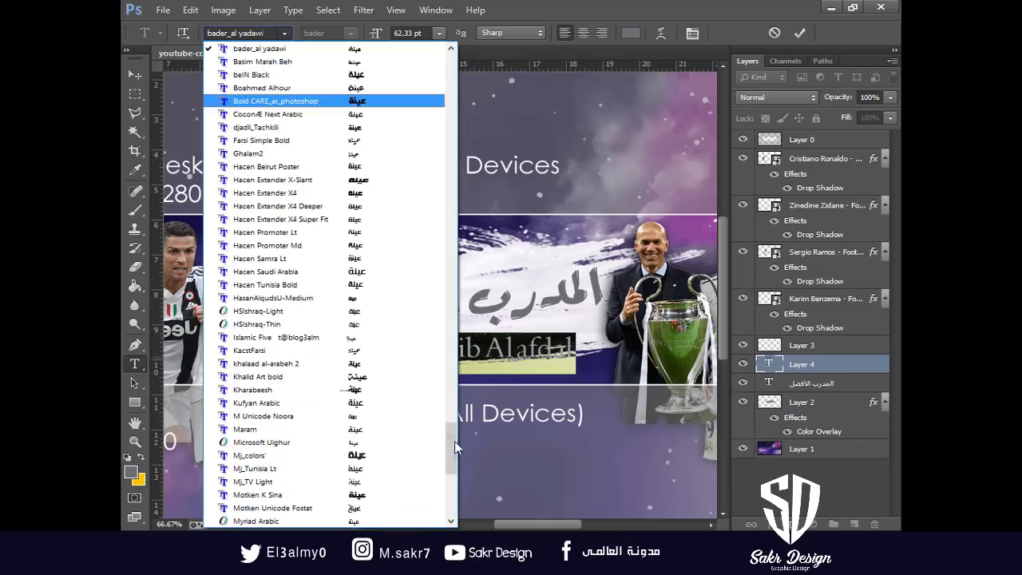
scroll(427, 119, up, 20)
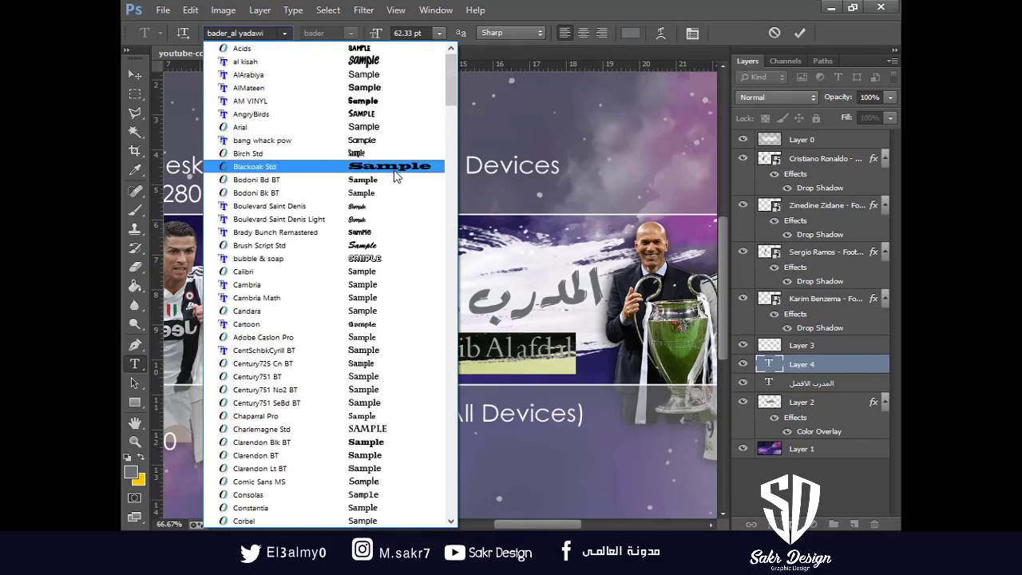
scroll(374, 217, down, 1)
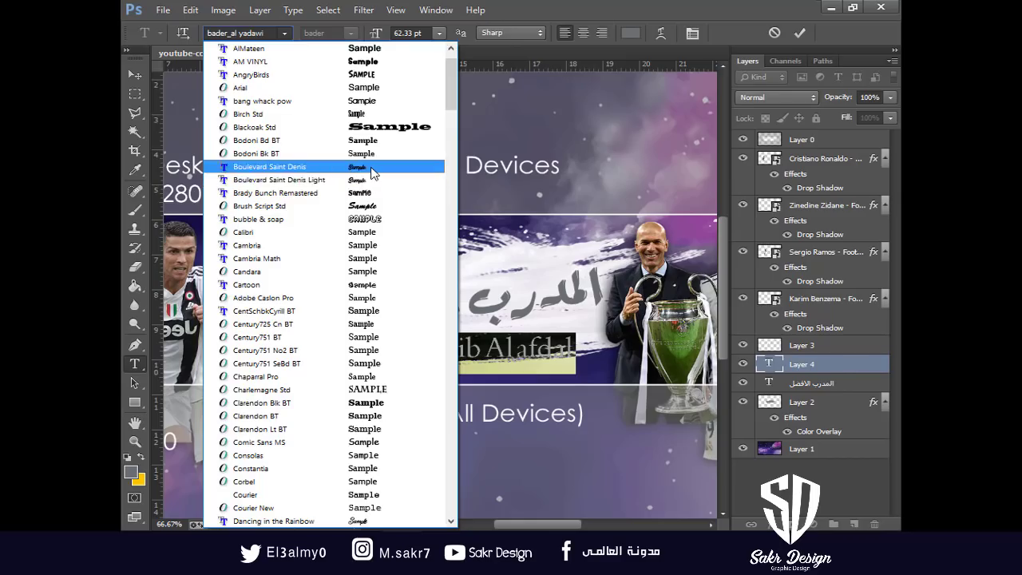
click(372, 167)
click(284, 33)
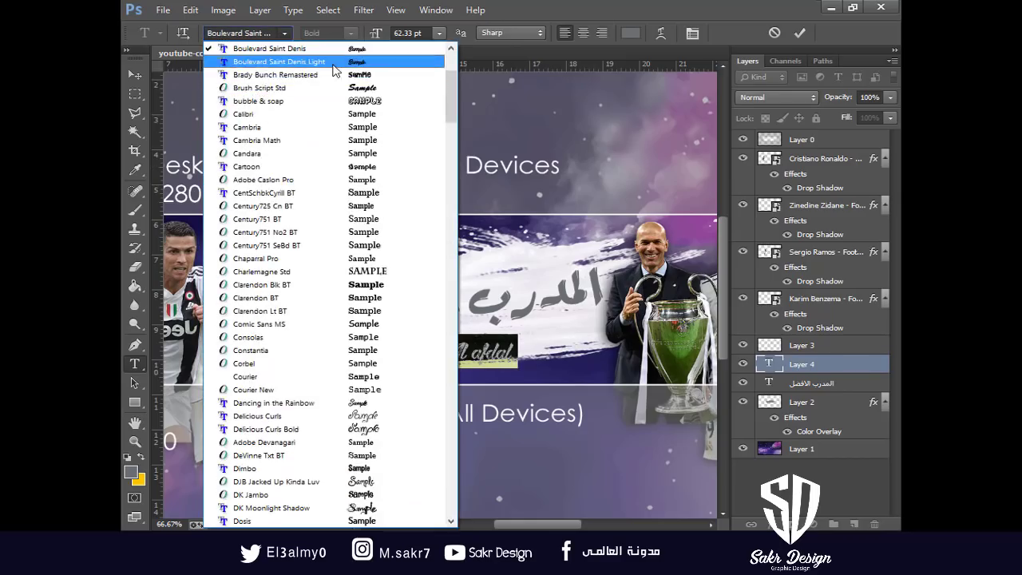
click(333, 63)
click(134, 75)
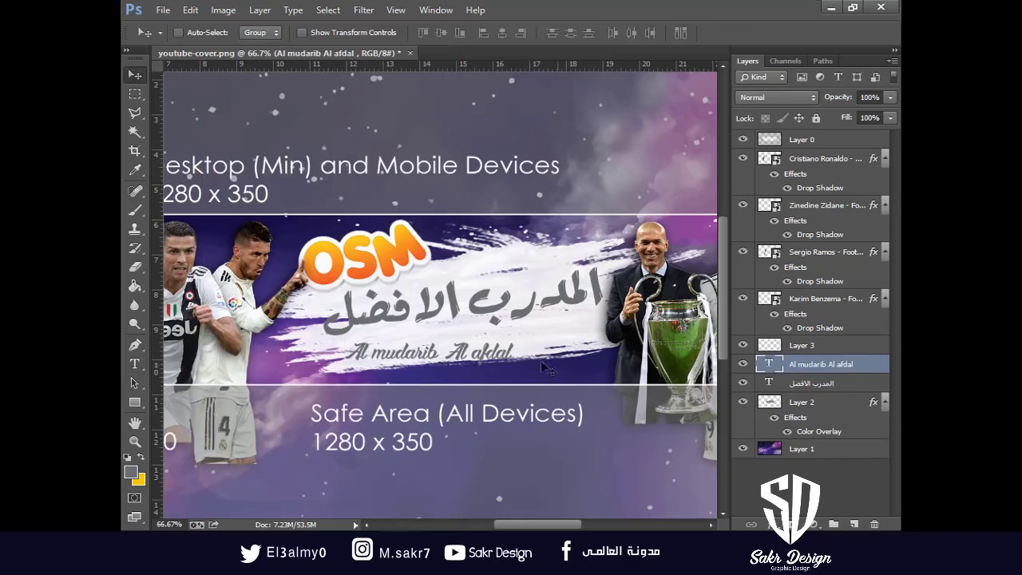
Add three dots before and after the "Al mudarib Al afdal" text
key(t)
click(513, 350)
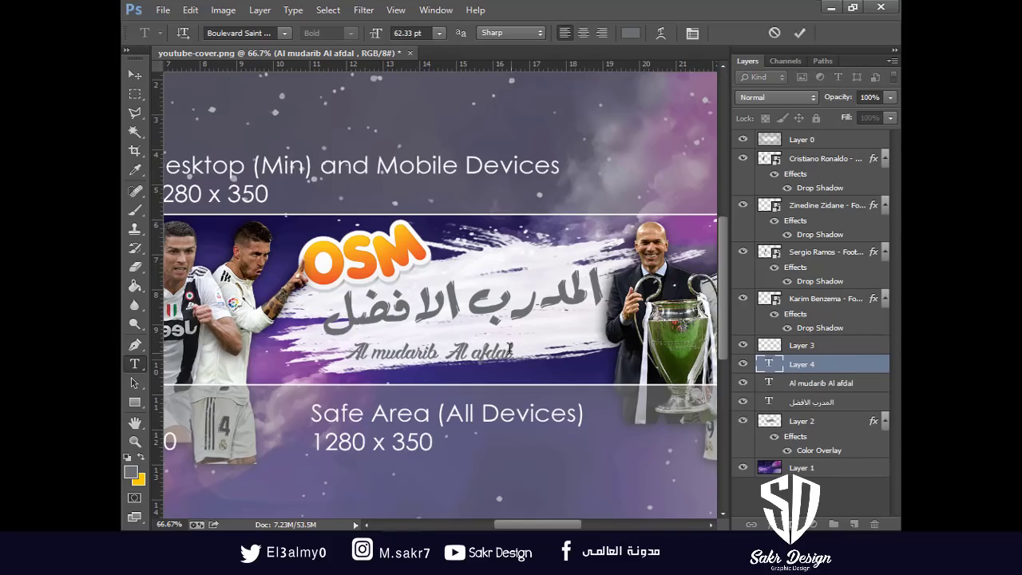
click(519, 352)
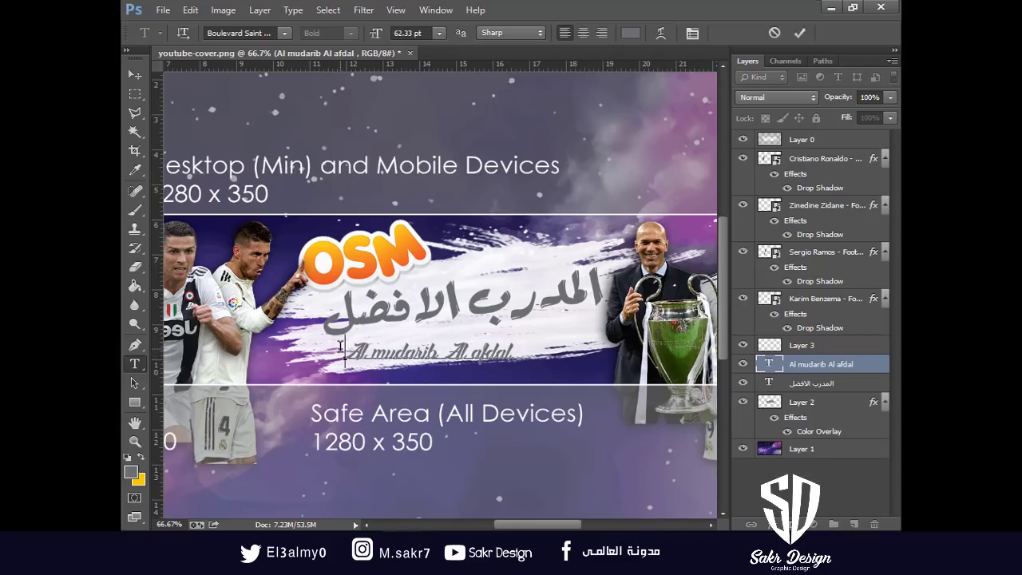
drag(340, 347, 350, 351)
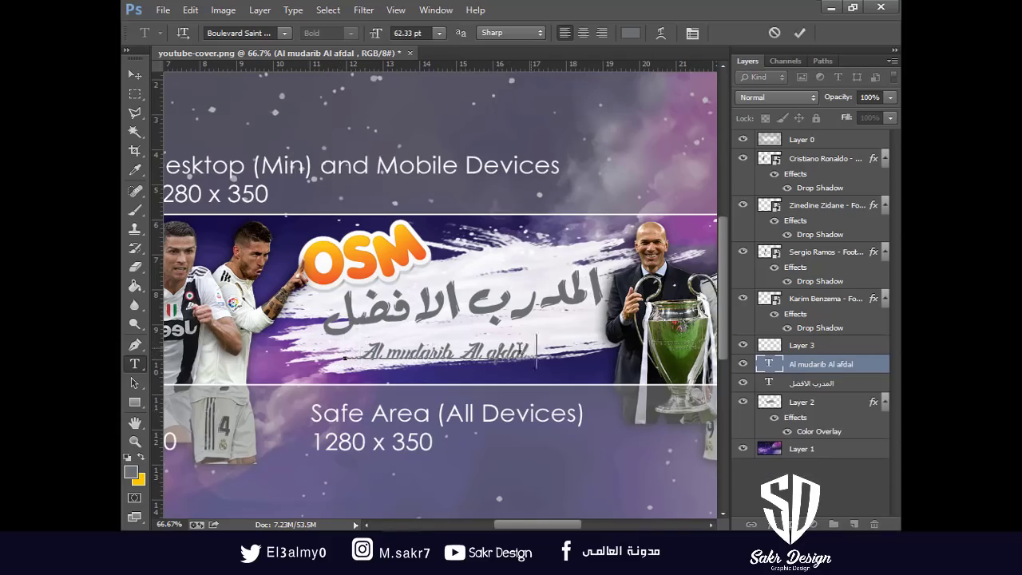
click(135, 74)
Rotate the Latin subtitle about 6° counterclockwise, move it close under the Arabic title, and tilt it about 2° more
key(ctrl+t)
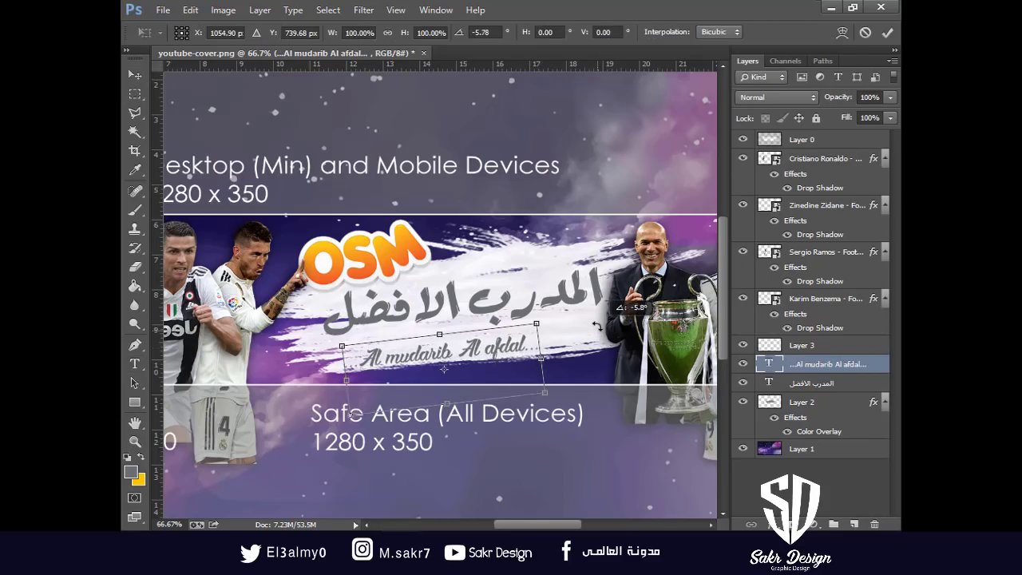
drag(509, 349, 544, 334)
key(Return)
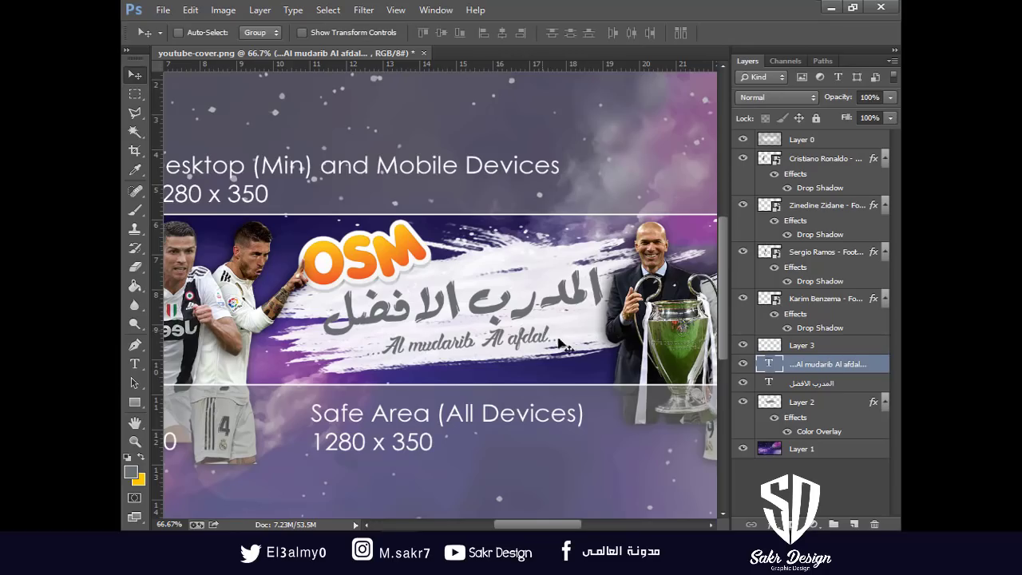
key(ctrl+minus)
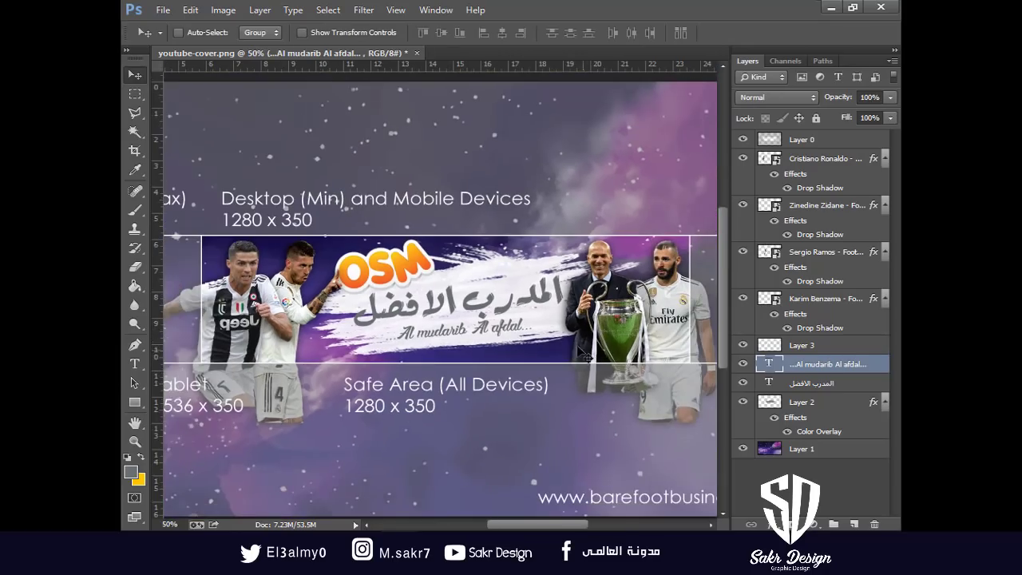
key(ctrl+plus)
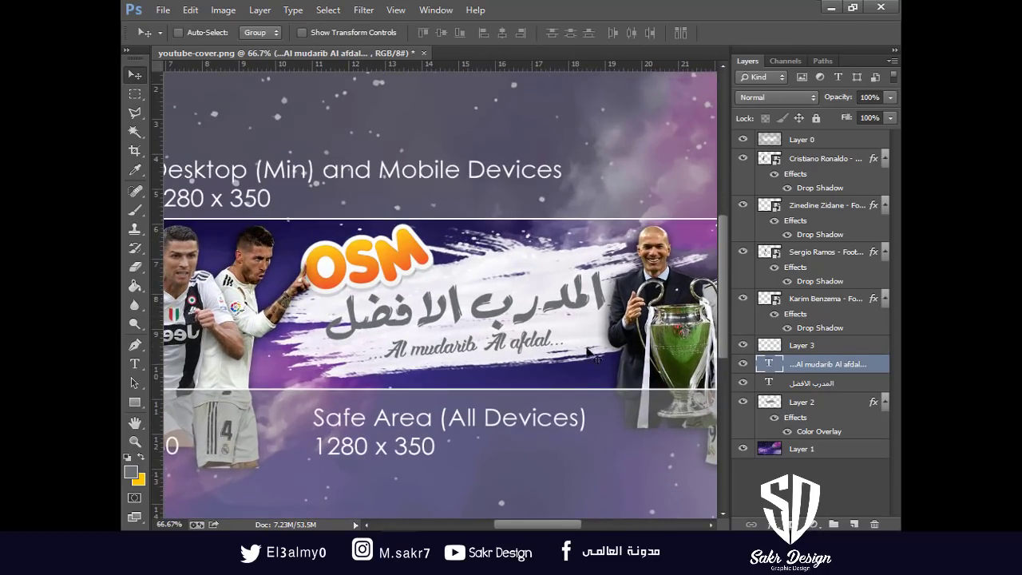
key(ctrl+t)
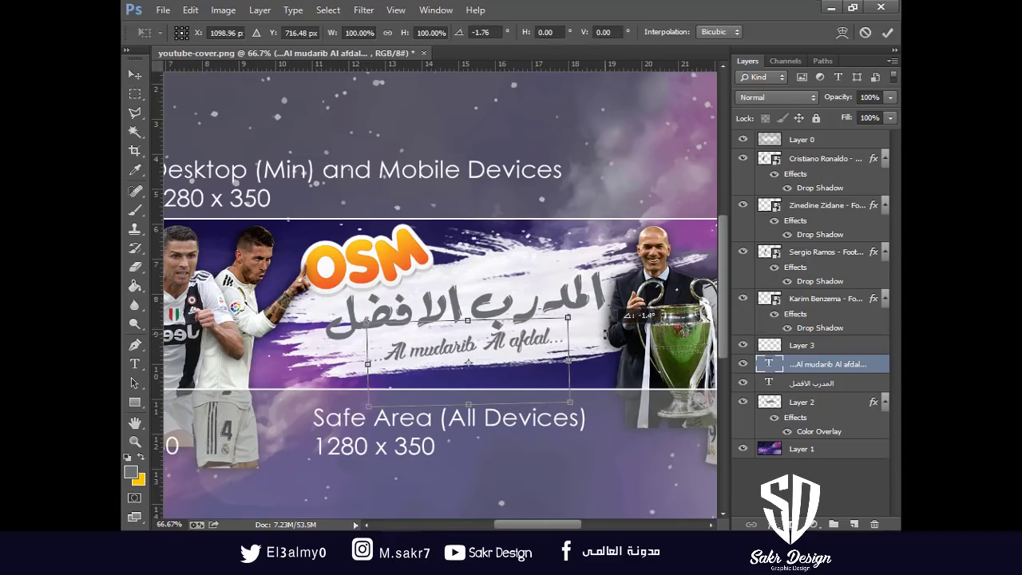
key(Return)
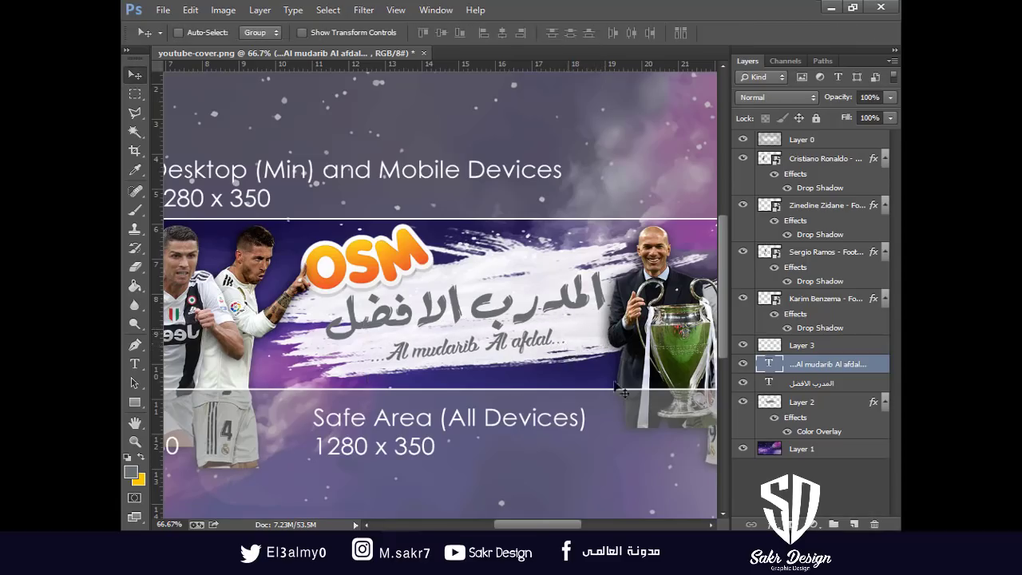
Merge the Arabic title and Latin subtitle into one layer and nudge it slightly up and to the left
shift+right_click(572, 304)
shift+click(590, 314)
key(ctrl+e)
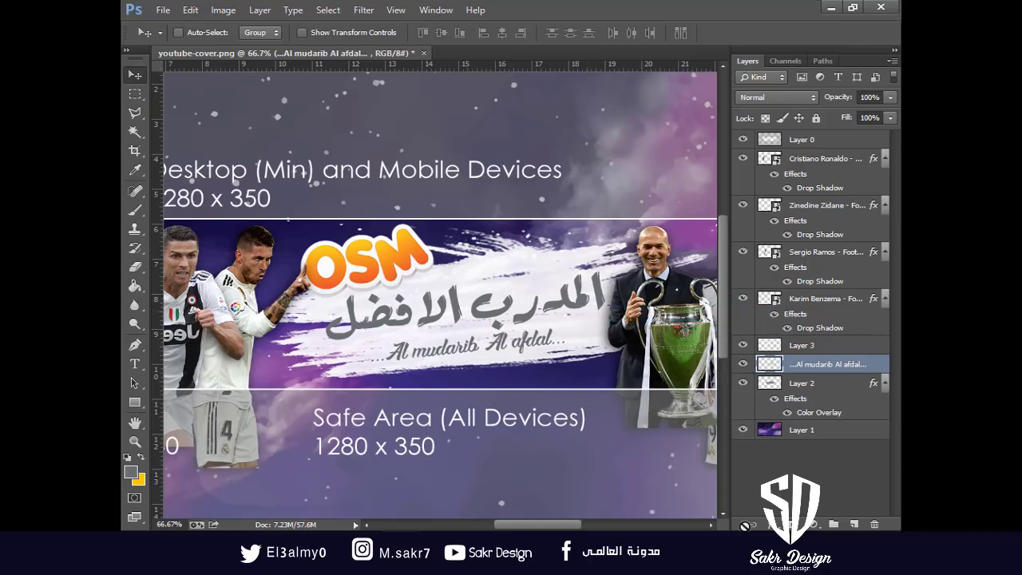
key(Up)
key(Up)
key(Up)
key(Up)
key(Left)
key(Left)
key(Left)
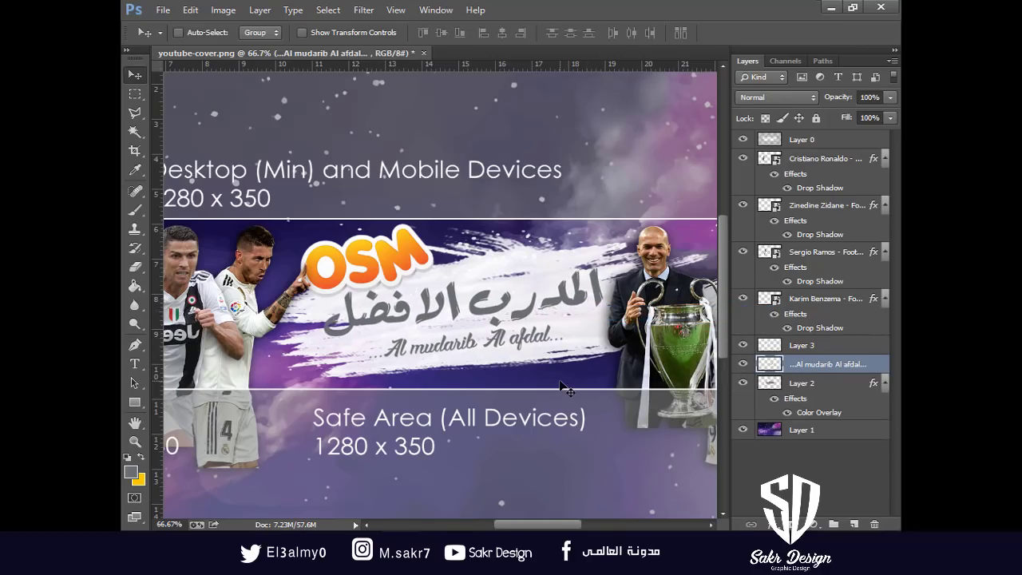
Apply a Color Overlay to the merged text layer at 100% opacity, using a dark navy purple
click(767, 525)
click(793, 444)
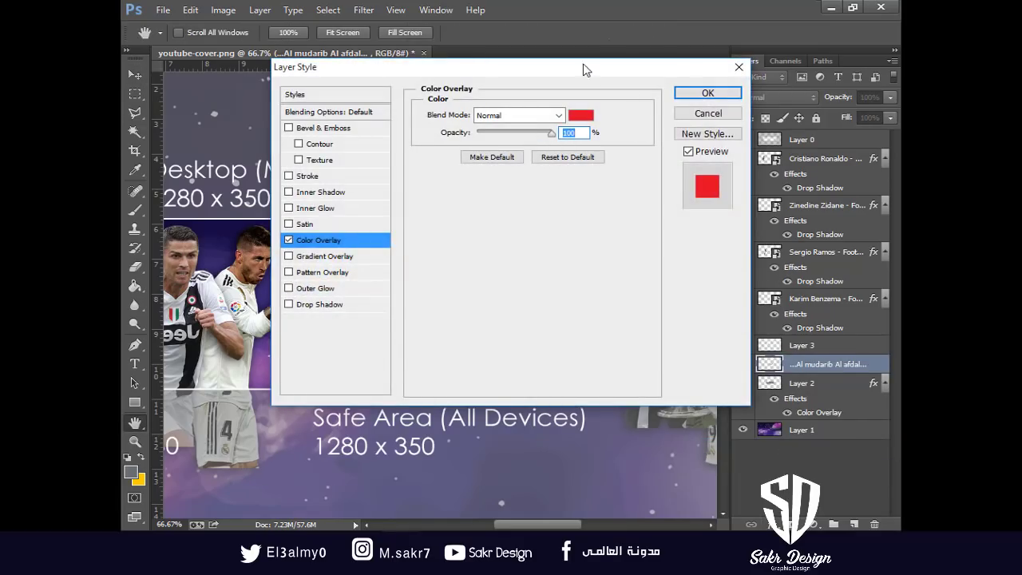
drag(584, 70, 816, 371)
click(816, 417)
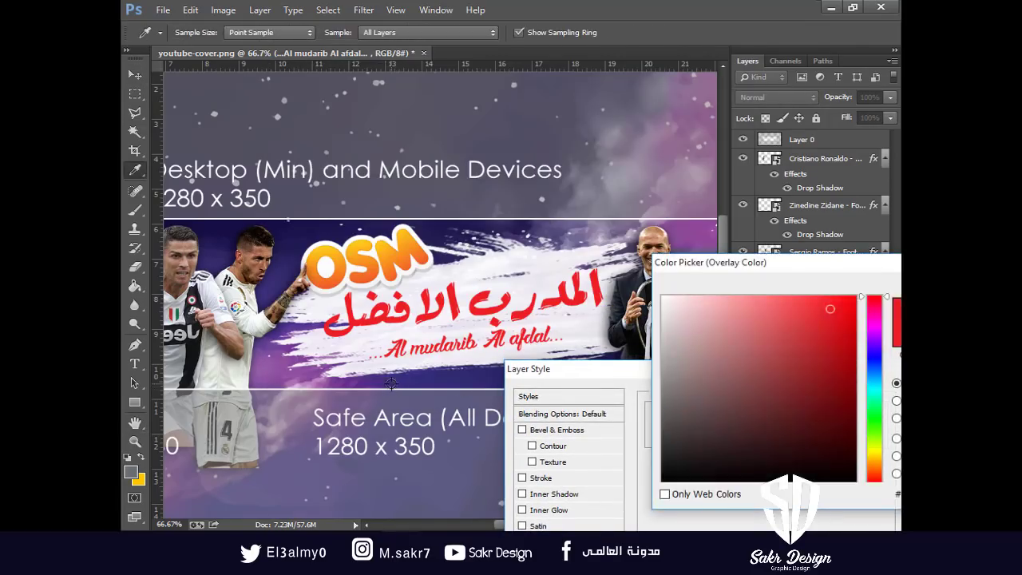
click(769, 417)
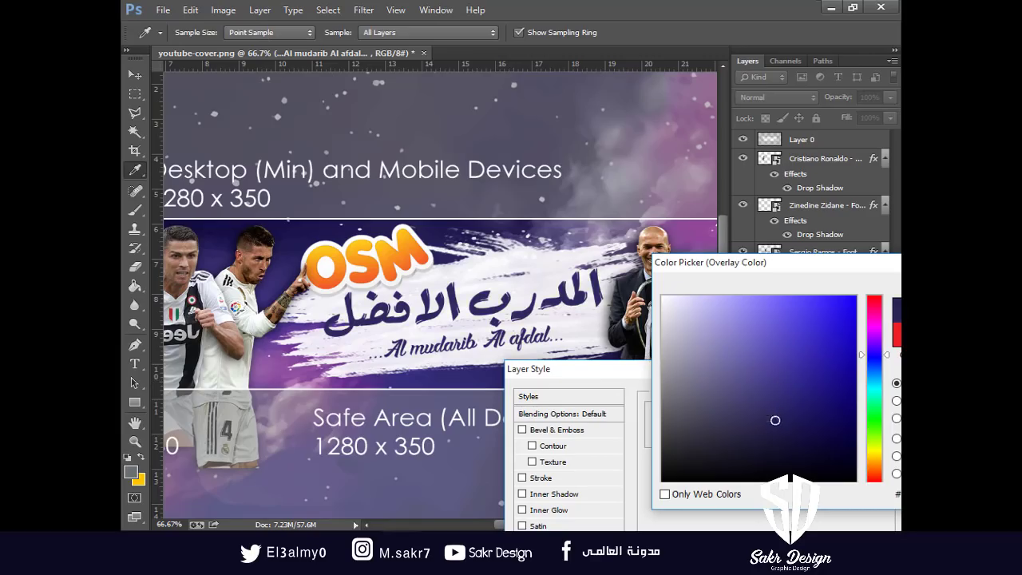
key(Return)
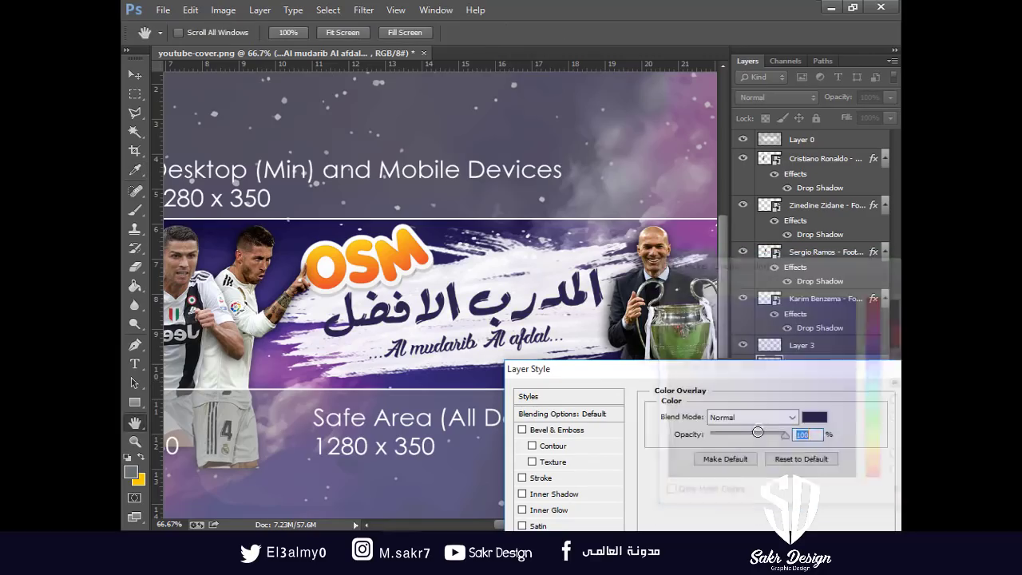
key(Return)
Shift the merged text and the Layer 2 brush stroke together slightly left and up
key(v)
scroll(696, 360, down, 3)
scroll(707, 363, up, 2)
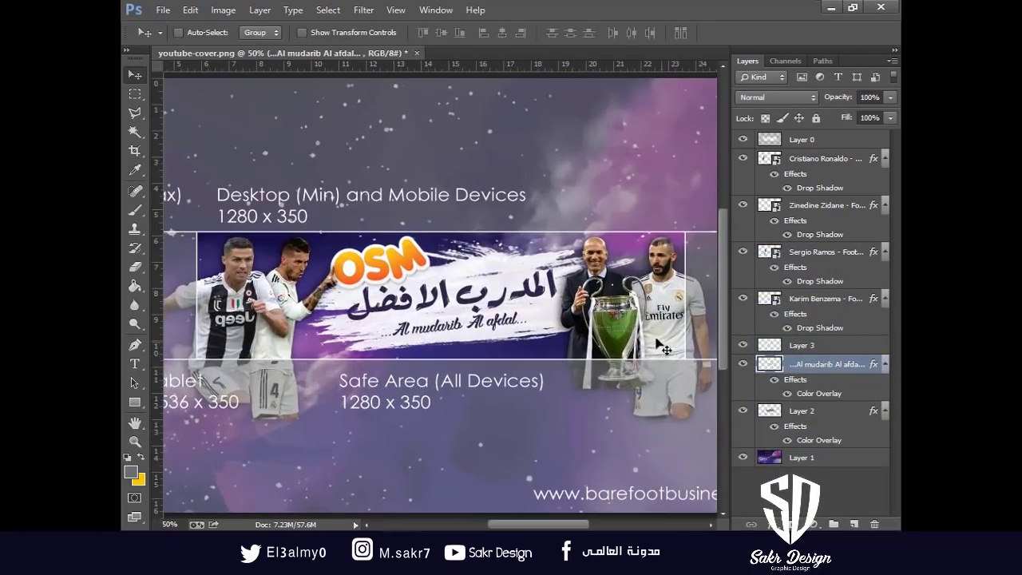
ctrl+click(802, 410)
drag(526, 270, 517, 266)
Select the OSM logo on Layer 3 and nudge it slightly down toward the Arabic title
ctrl+click(415, 248)
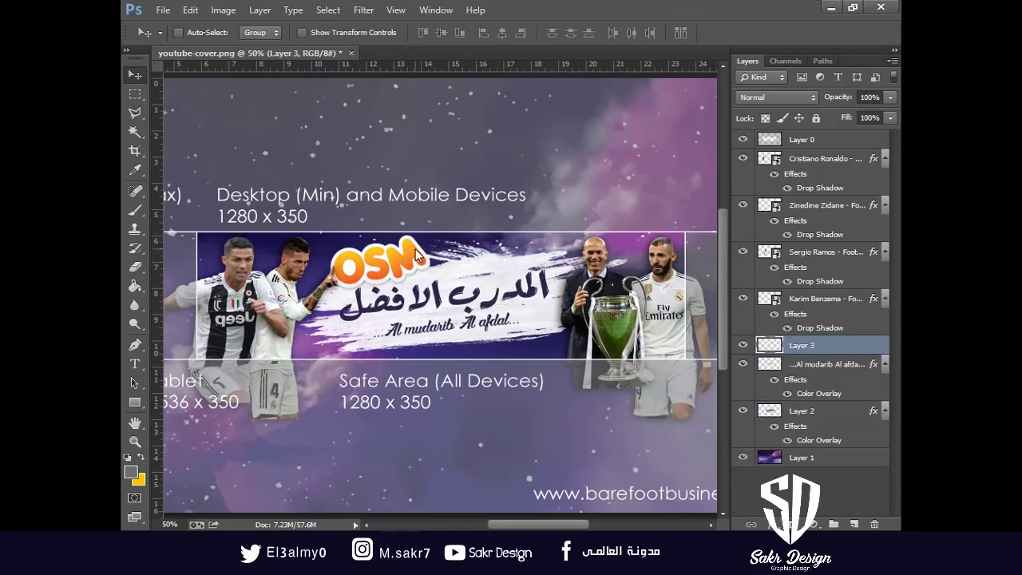
key(Down)
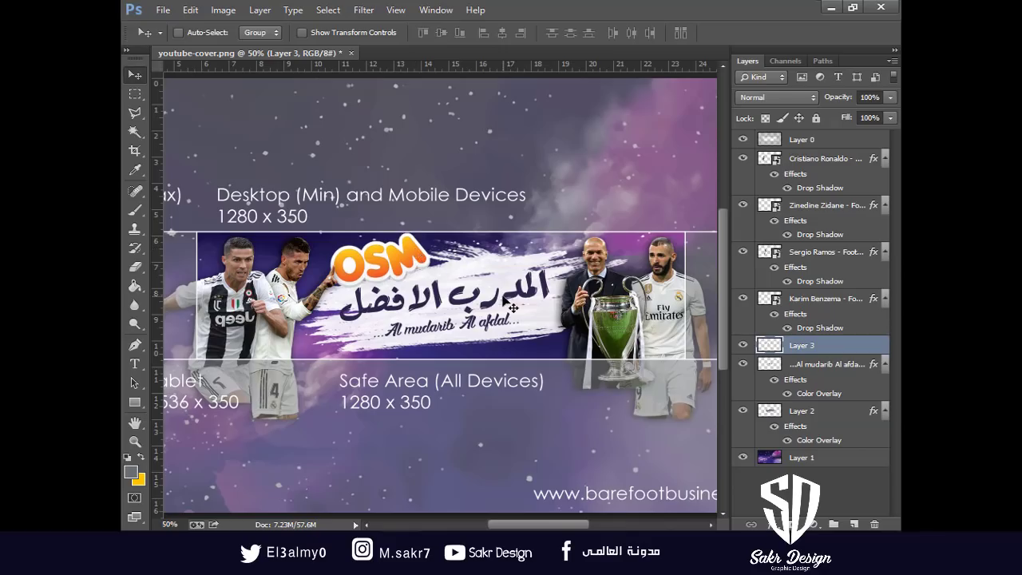
key(Down)
key(Down)
key(ctrl+plus)
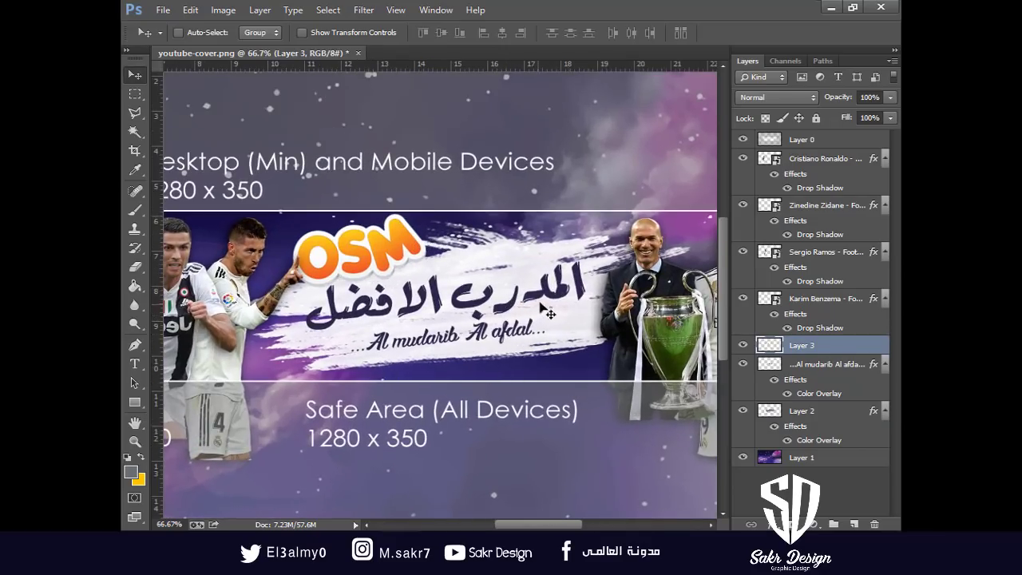
Open the SS, Untitled-3 and Untitled-4 social media icon images together from the aa folder
scroll(543, 308, right, 3)
scroll(431, 327, left, 2)
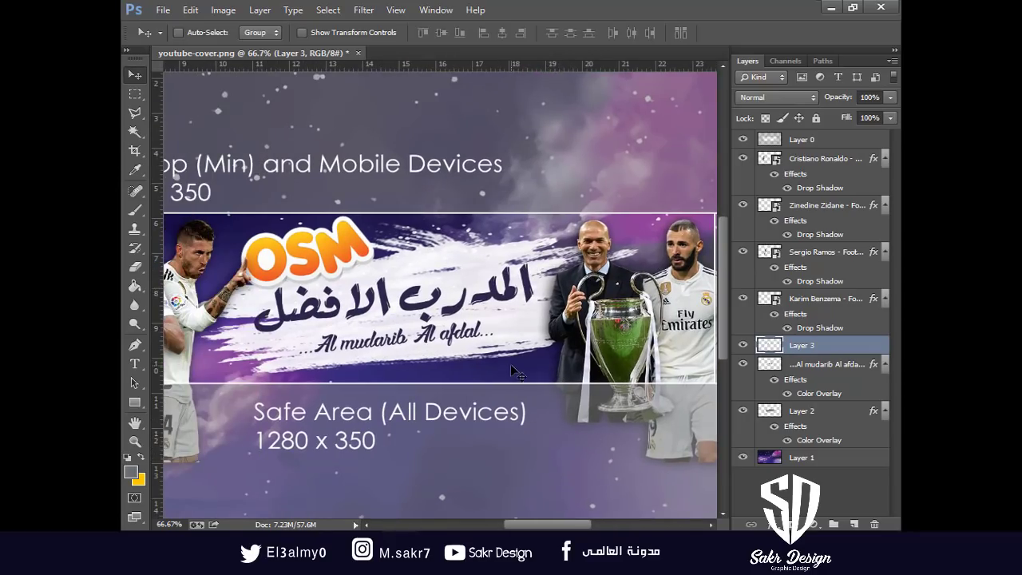
key(ctrl+o)
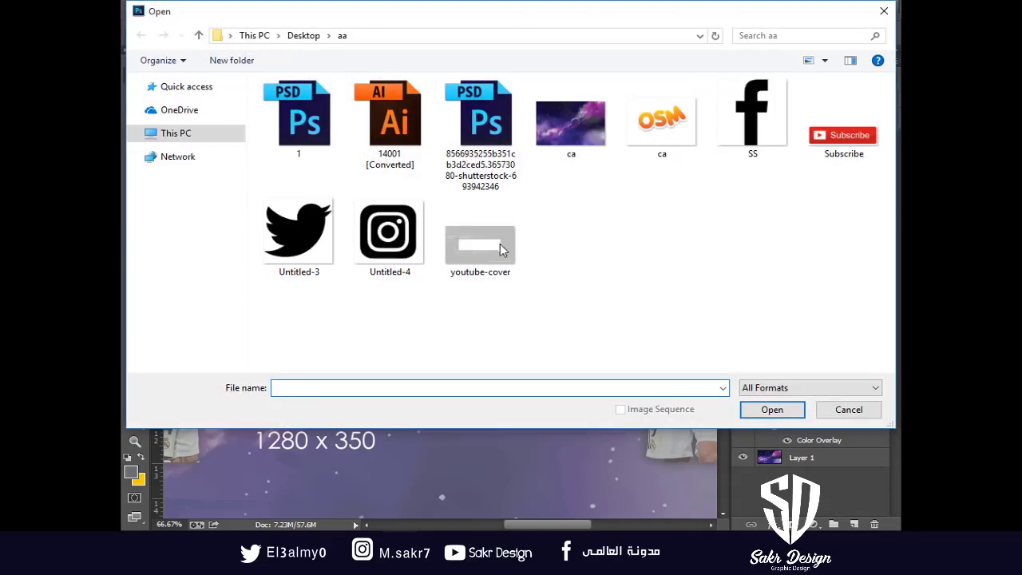
click(388, 233)
ctrl+click(297, 234)
ctrl+click(767, 140)
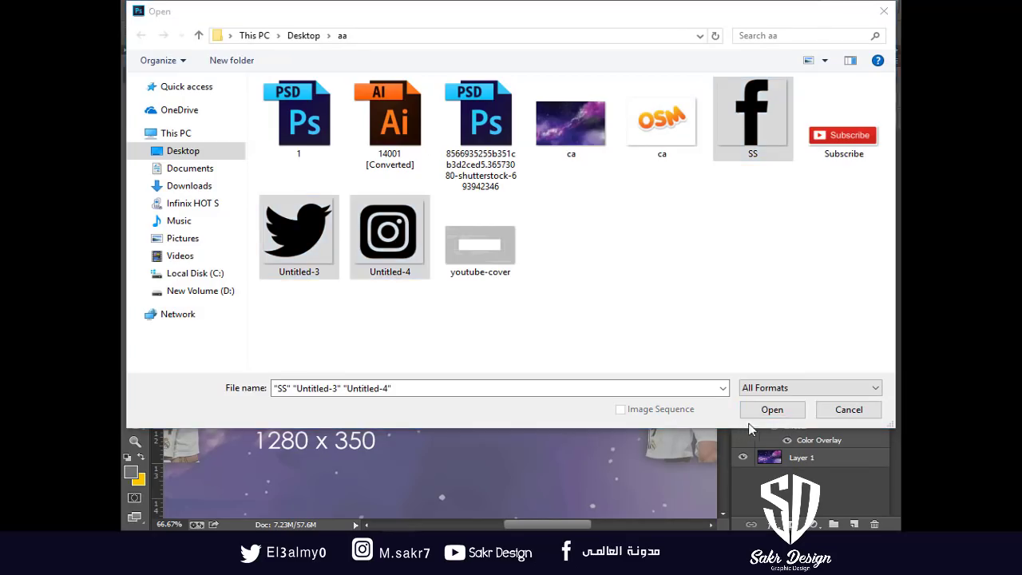
click(772, 410)
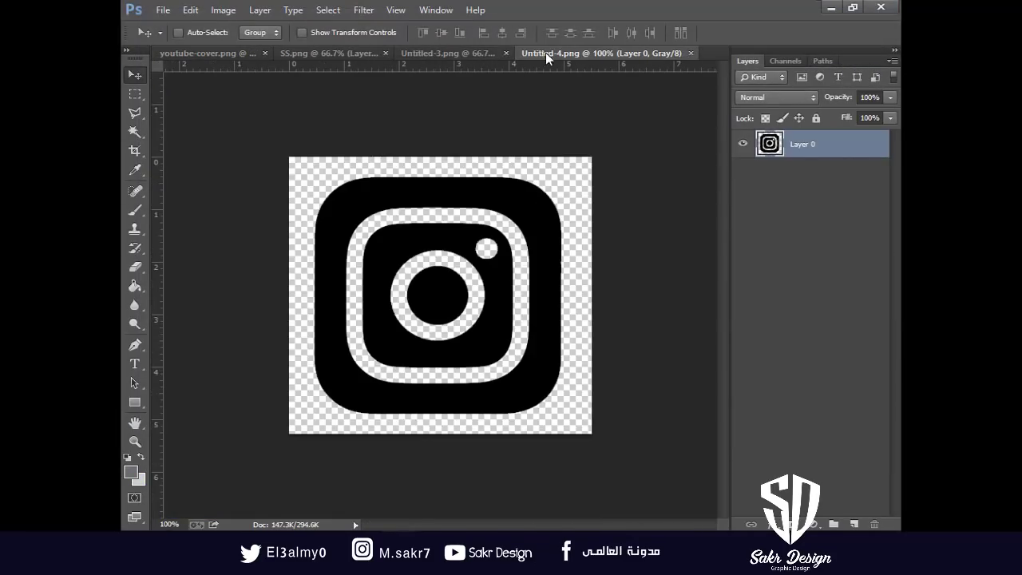
Copy the Facebook and Instagram icons into the Untitled-3 Twitter document and close their source files
click(214, 54)
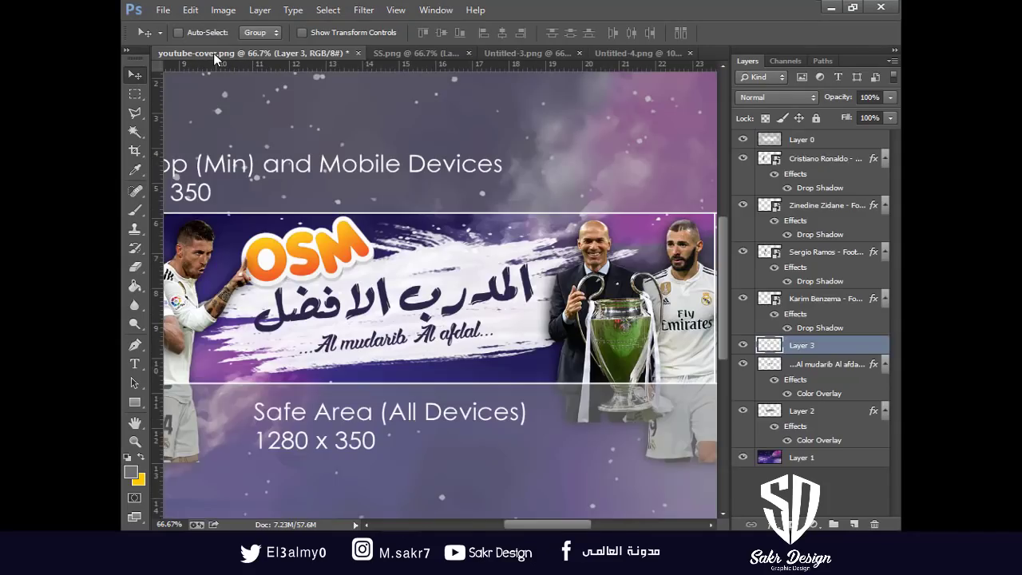
click(427, 53)
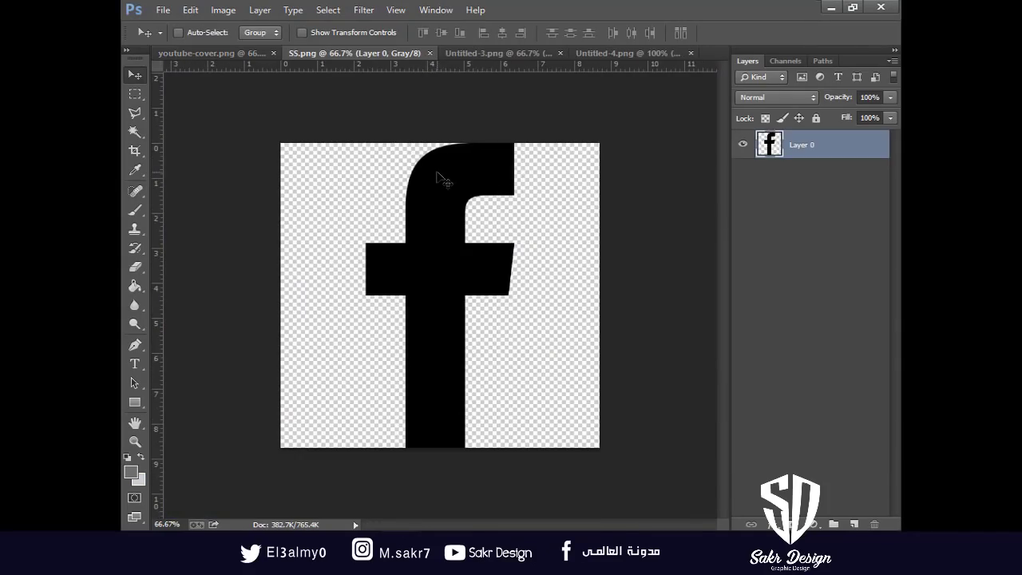
drag(447, 158, 465, 183)
click(643, 53)
drag(515, 237, 462, 230)
click(372, 51)
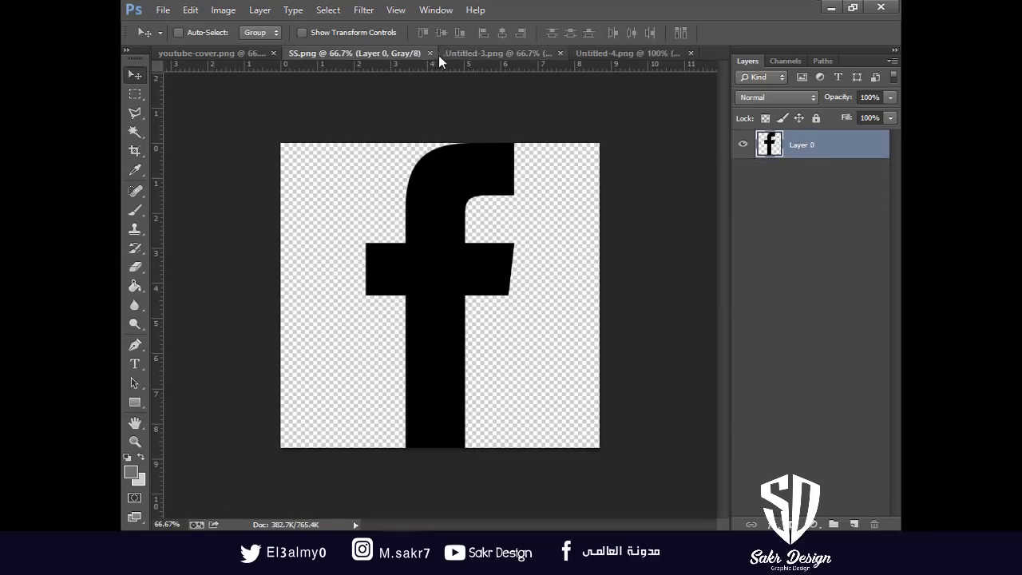
click(491, 53)
click(690, 54)
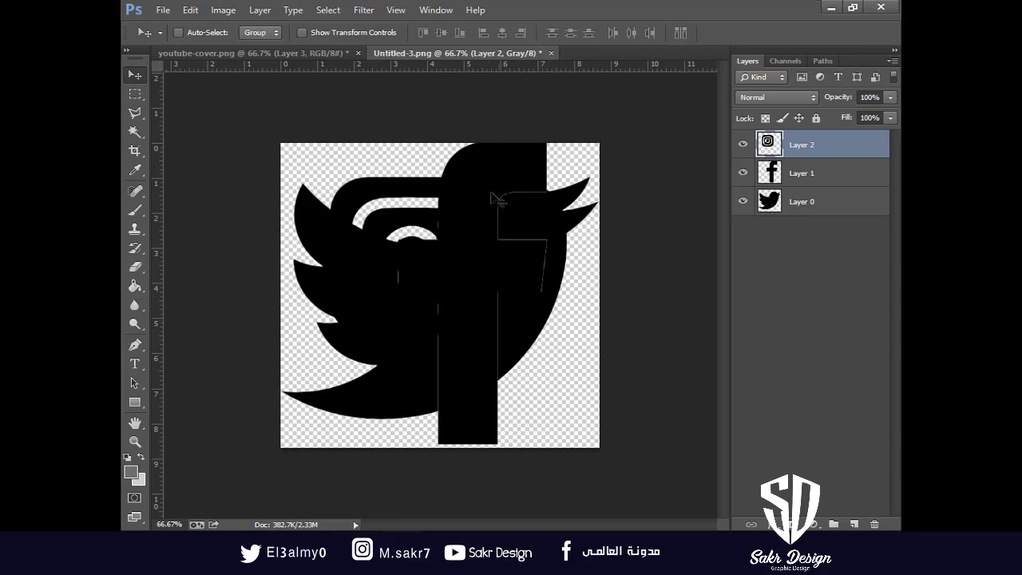
Select the Instagram, Facebook and Twitter icon layers together and copy them into the youtube-cover document
ctrl+click(813, 184)
drag(616, 213, 519, 189)
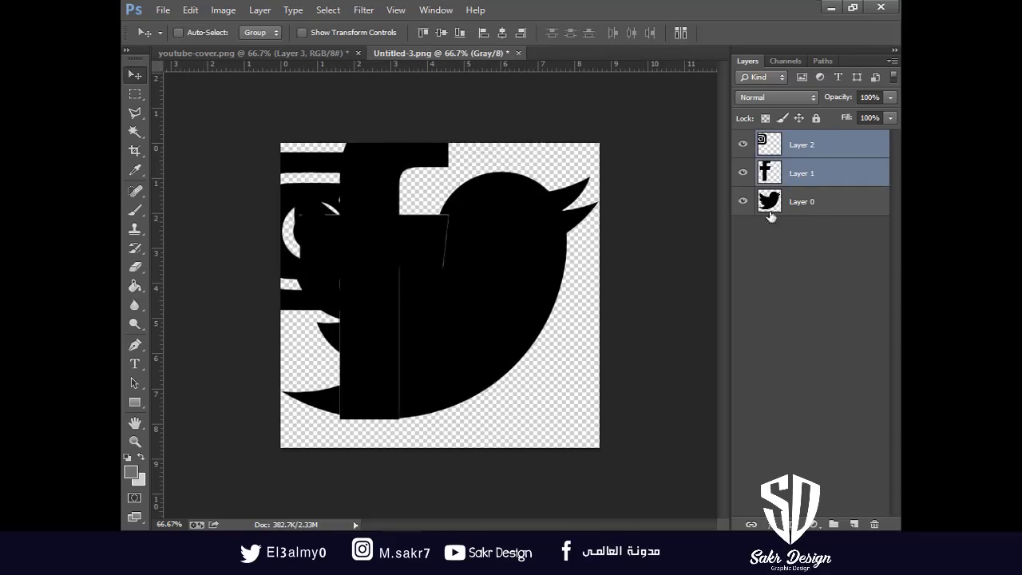
key(ctrl+z)
ctrl+click(801, 201)
drag(519, 239, 214, 59)
drag(370, 190, 474, 315)
Scale the three copied icons down to about 7% and place them under the end of the Latin subtitle
key(ctrl+t)
drag(287, 209, 478, 319)
scroll(474, 321, up, 2)
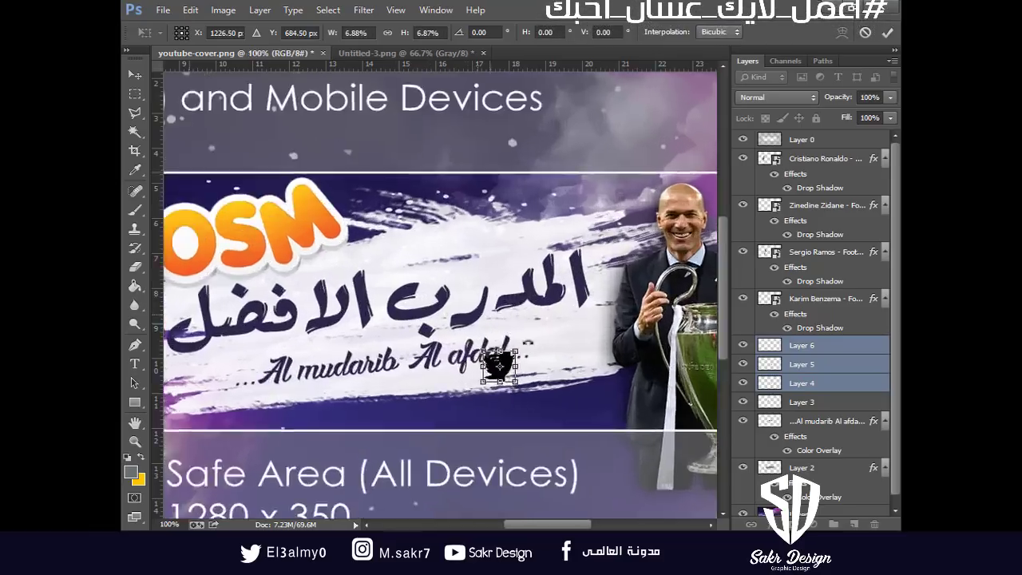
key(Return)
drag(437, 294, 534, 402)
Separate the Instagram icon from the stacked icons, resizing it to suit and placing it to their right
right_click(445, 372)
click(459, 382)
key(ctrl+t)
key(Return)
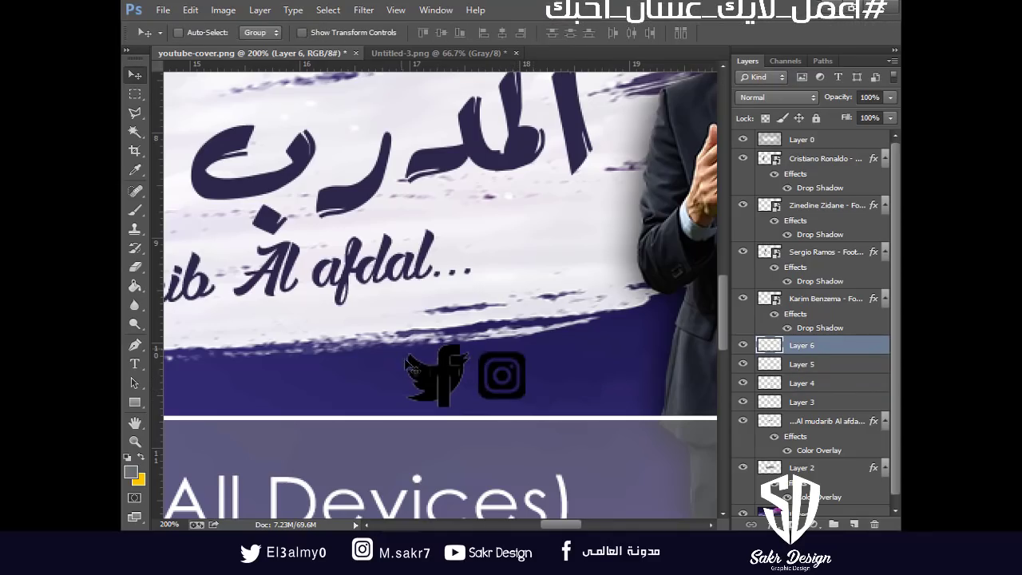
Arrange the icons in an evenly spaced row with Facebook between Twitter and Instagram
right_click(452, 378)
click(452, 379)
drag(460, 385, 561, 388)
right_click(500, 384)
click(523, 387)
right_click(562, 372)
click(571, 388)
right_click(581, 386)
click(587, 384)
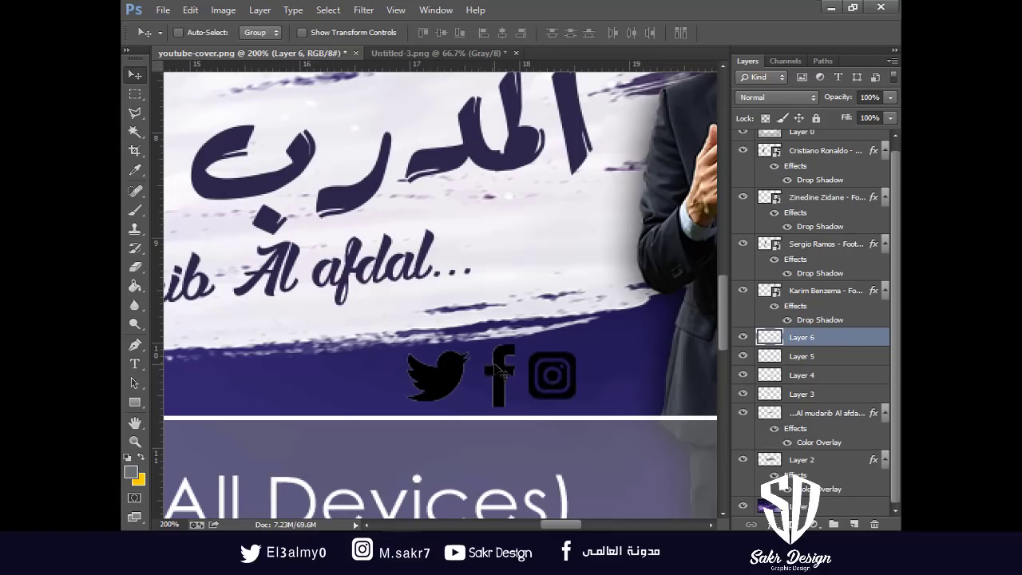
Merge the Twitter, Facebook and Instagram icons into one layer and shift the row right toward the Zidane render
right_click(499, 369)
shift+click(511, 373)
right_click(444, 366)
shift+click(468, 372)
drag(442, 379, 514, 381)
Apply a white Color Overlay to the merged social icons layer
click(771, 525)
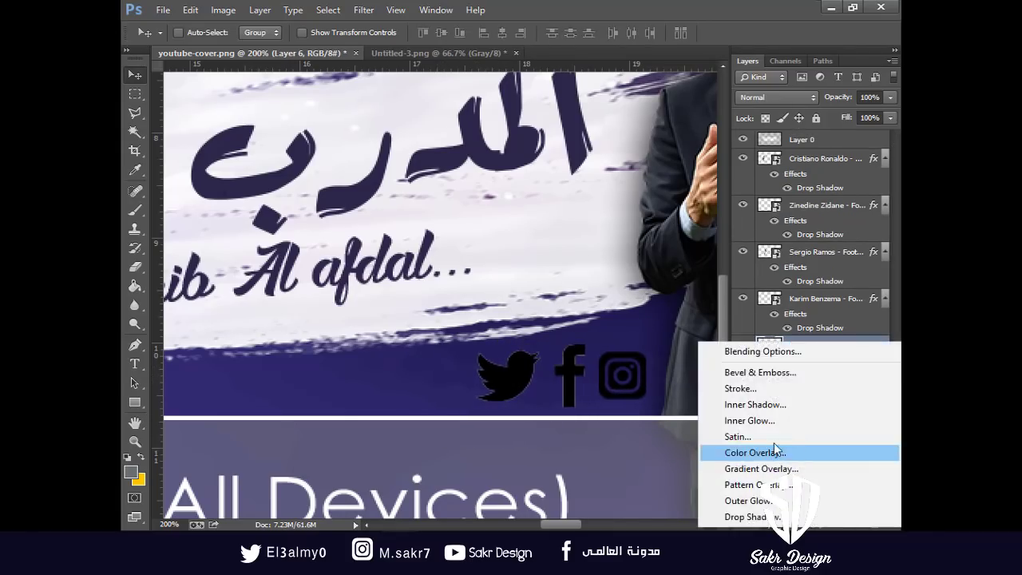
click(738, 436)
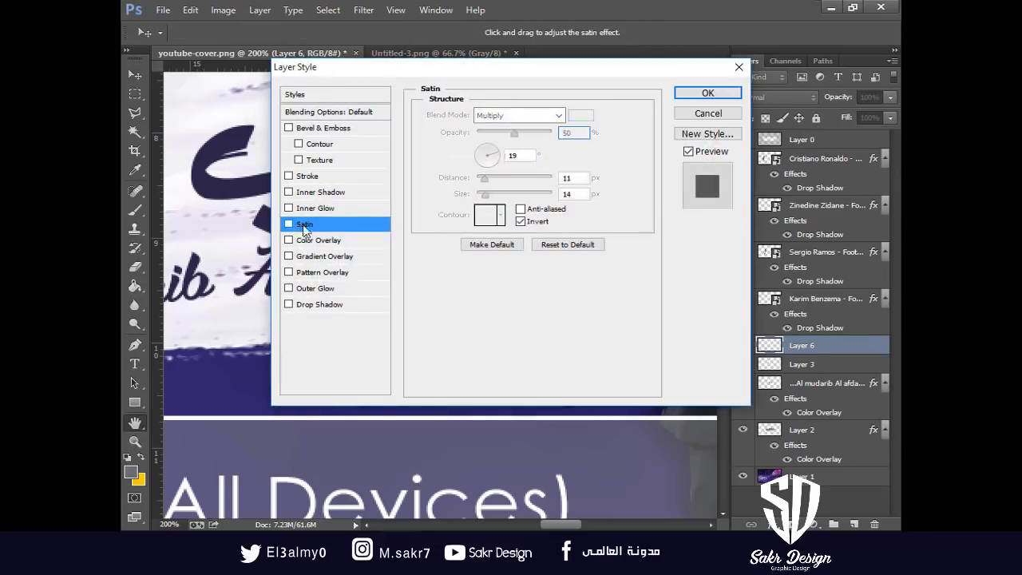
click(320, 240)
click(581, 120)
drag(687, 319, 560, 228)
key(Return)
key(Return)
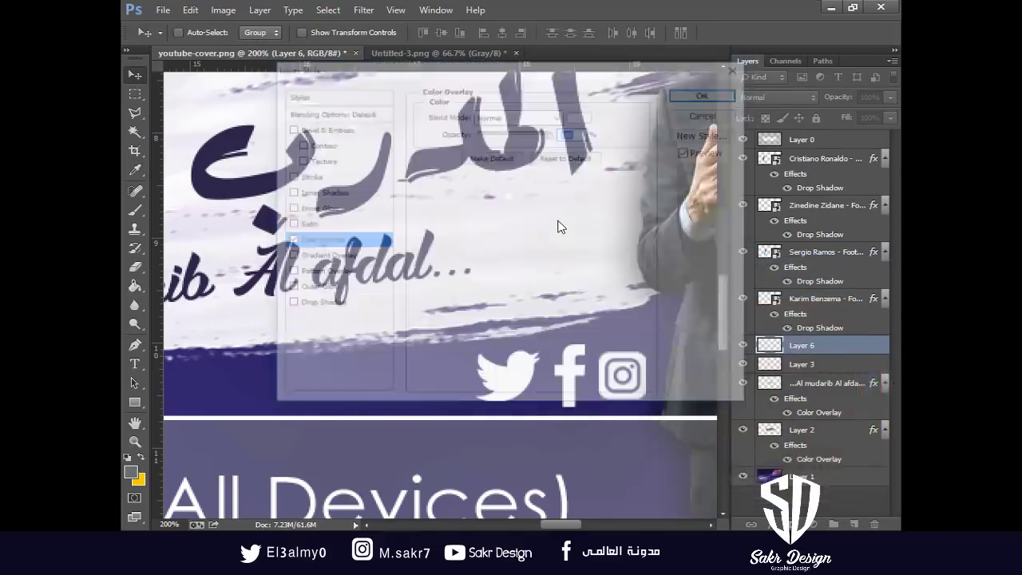
Scale the merged social icons down to about 77% in the cover's safe area
key(ctrl+0)
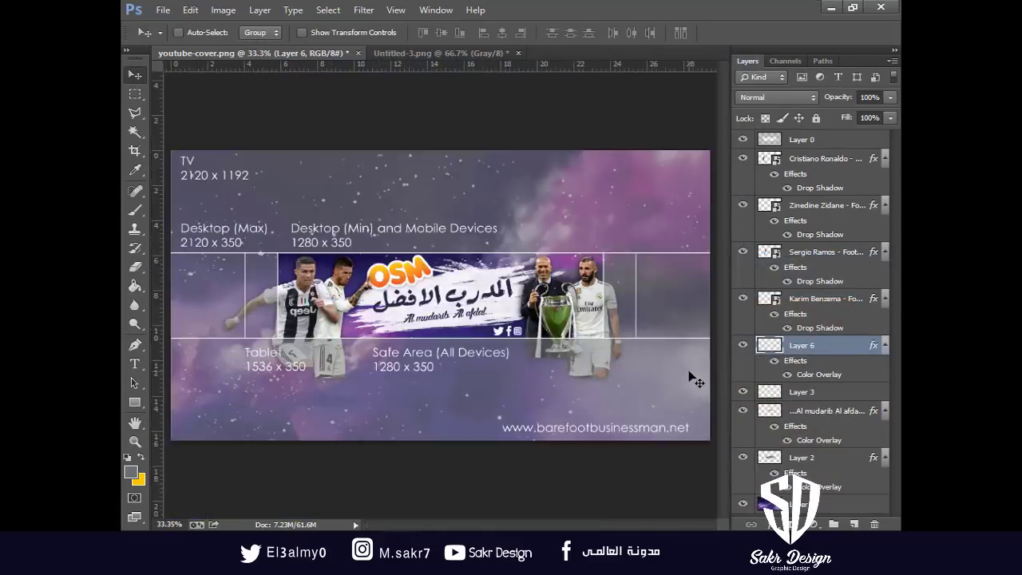
key(ctrl+plus)
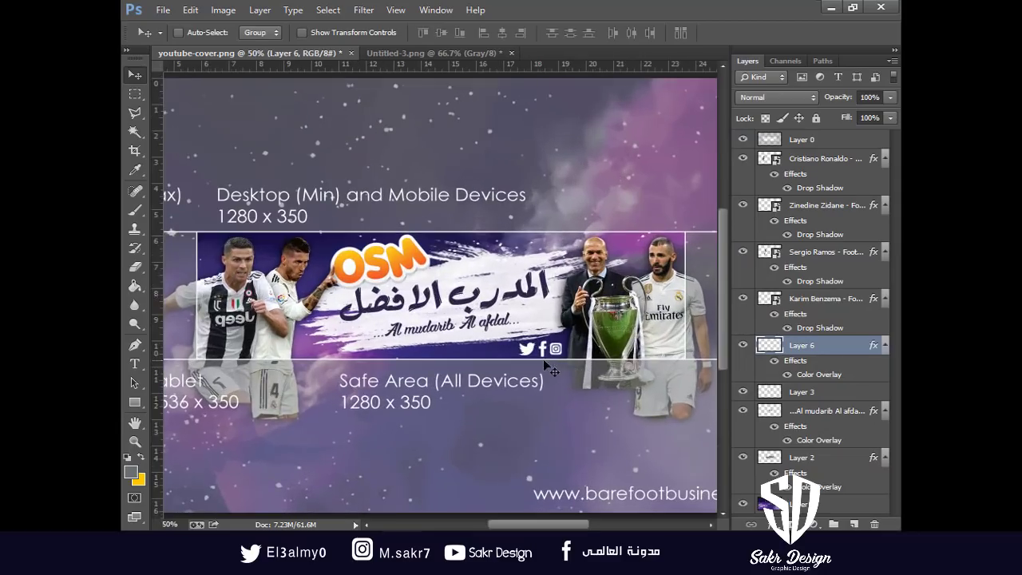
key(ctrl+t)
drag(563, 341, 558, 343)
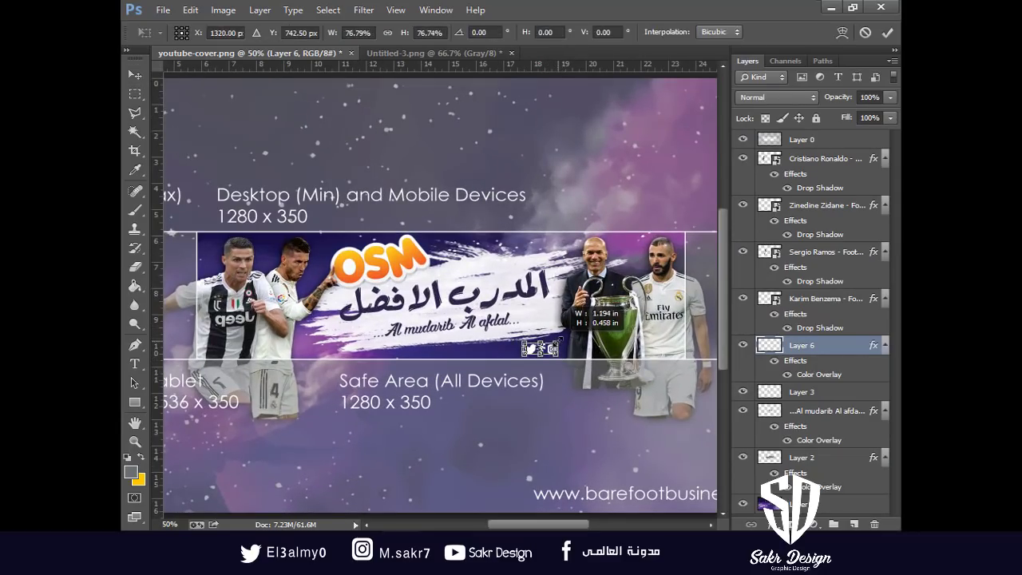
key(Return)
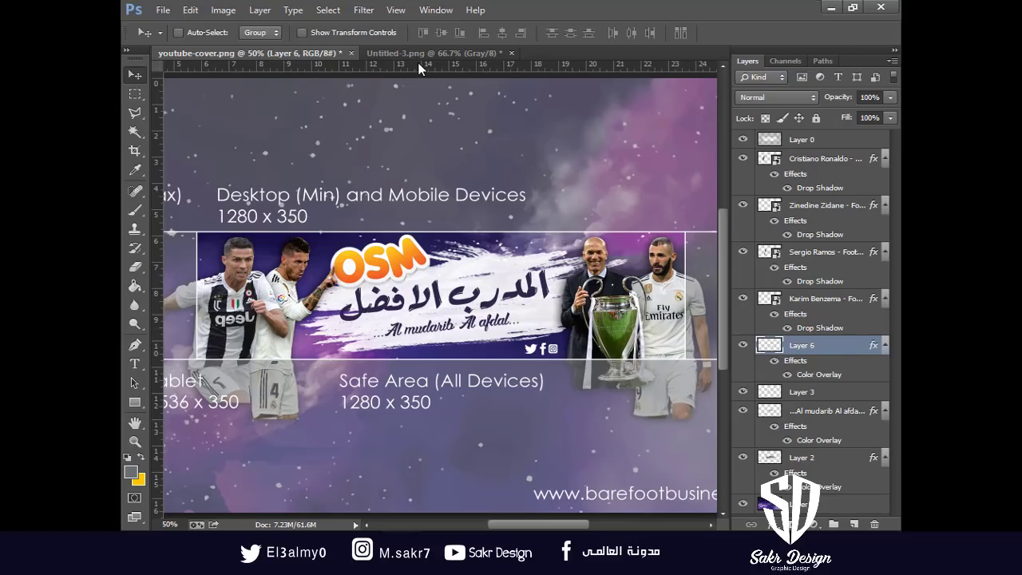
Nudge the row of social icons on Layer 6 slightly right
key(ctrl+plus)
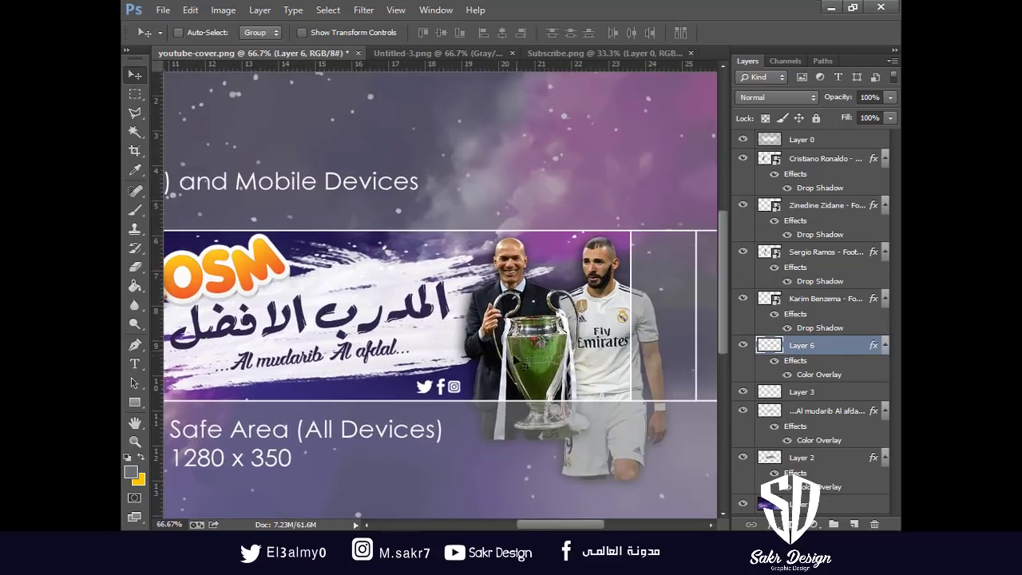
right_click(454, 388)
click(460, 397)
key(Right)
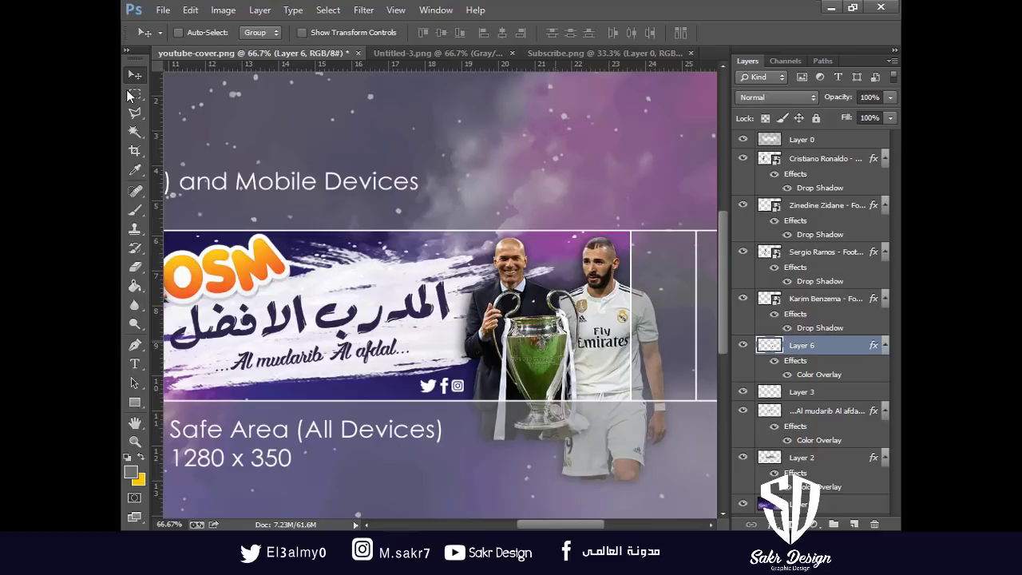
key(ctrl+p)
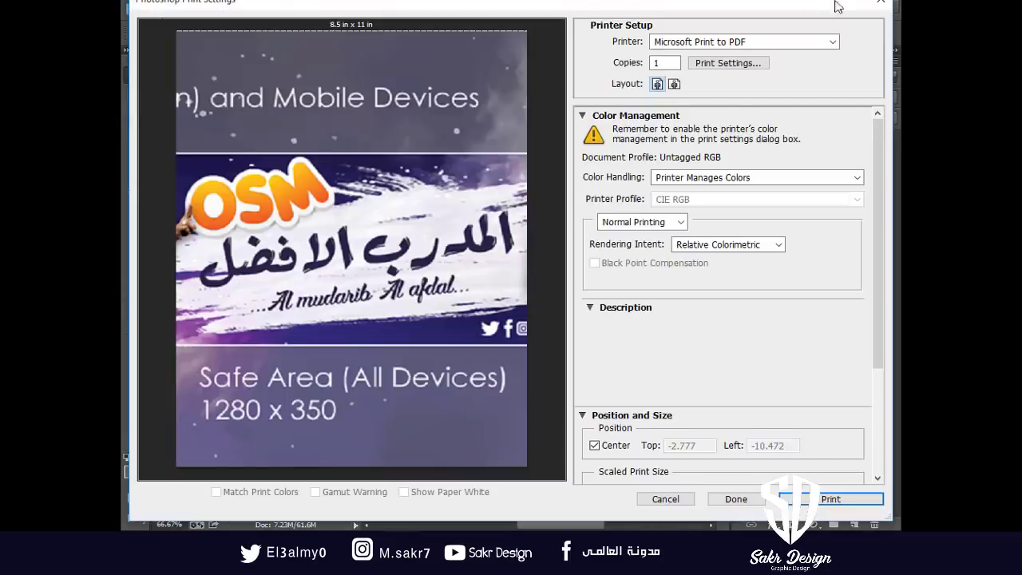
click(878, 6)
key(ctrl+p)
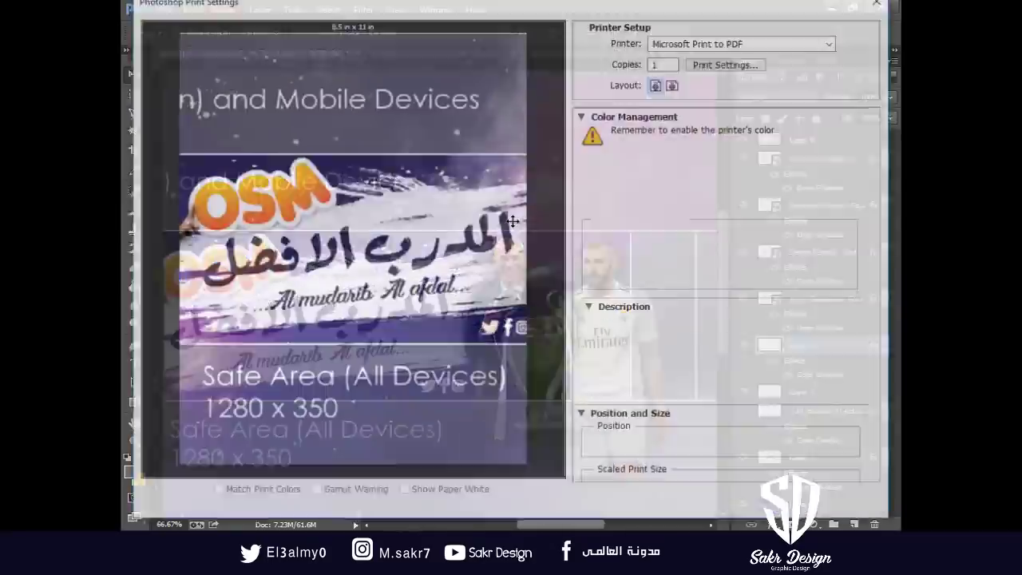
click(882, 5)
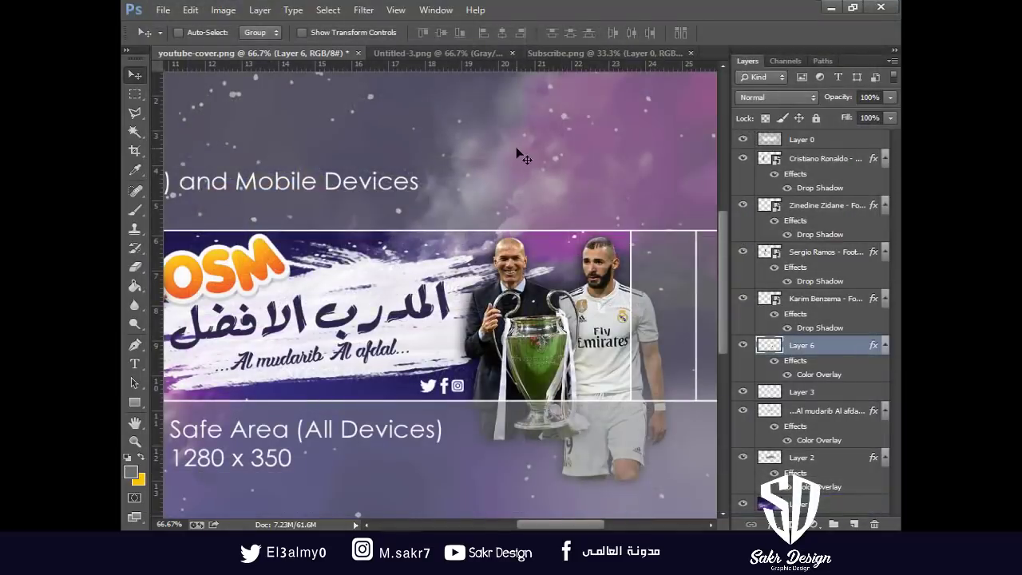
Open the shutterstock PSD and copy its SD shield with the Sakr Design and Graphic Design text into the cover
key(ctrl+o)
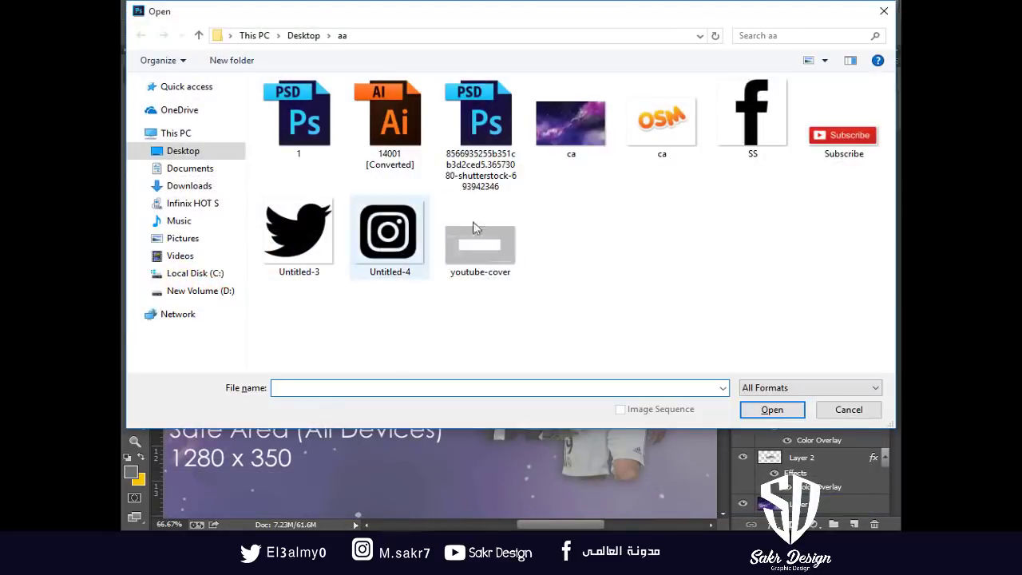
double_click(471, 129)
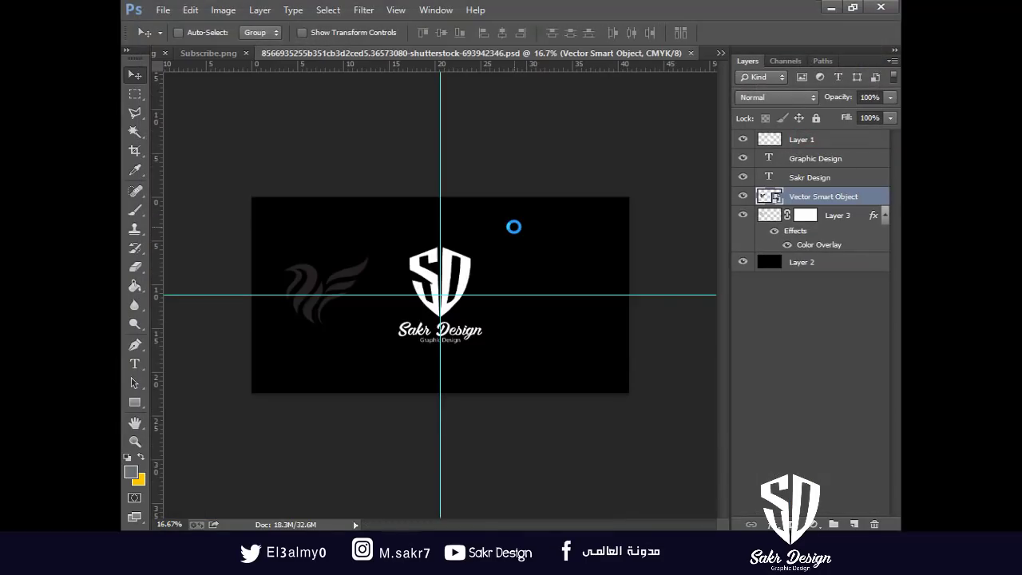
right_click(475, 277)
click(495, 280)
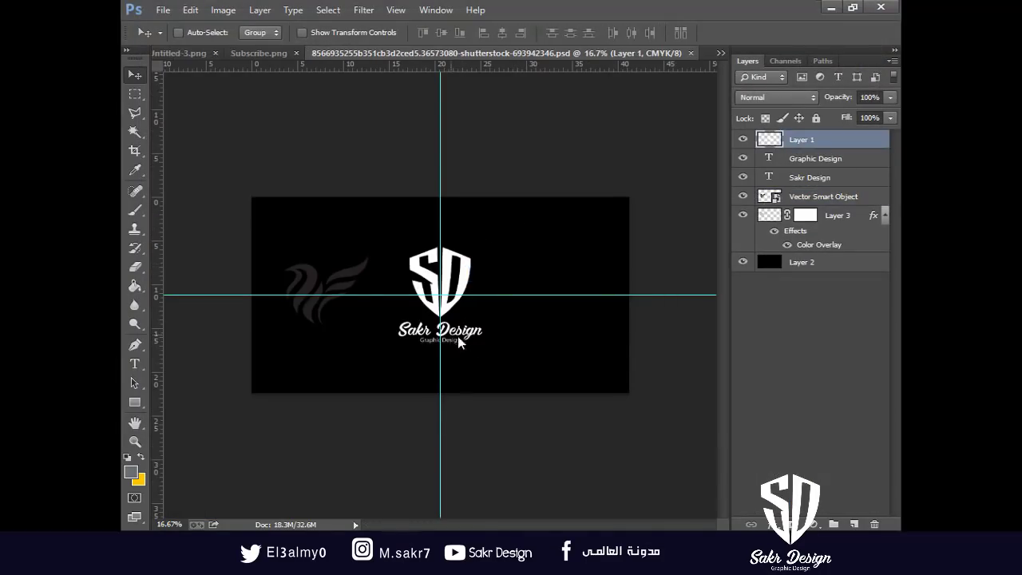
right_click(459, 343)
shift+click(467, 343)
right_click(464, 345)
shift+click(469, 349)
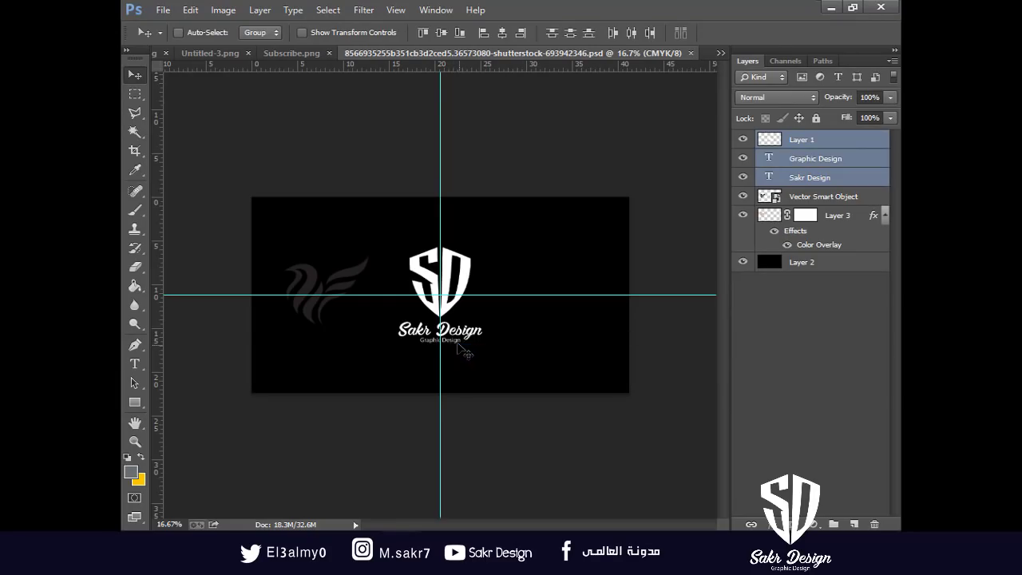
drag(463, 350, 266, 61)
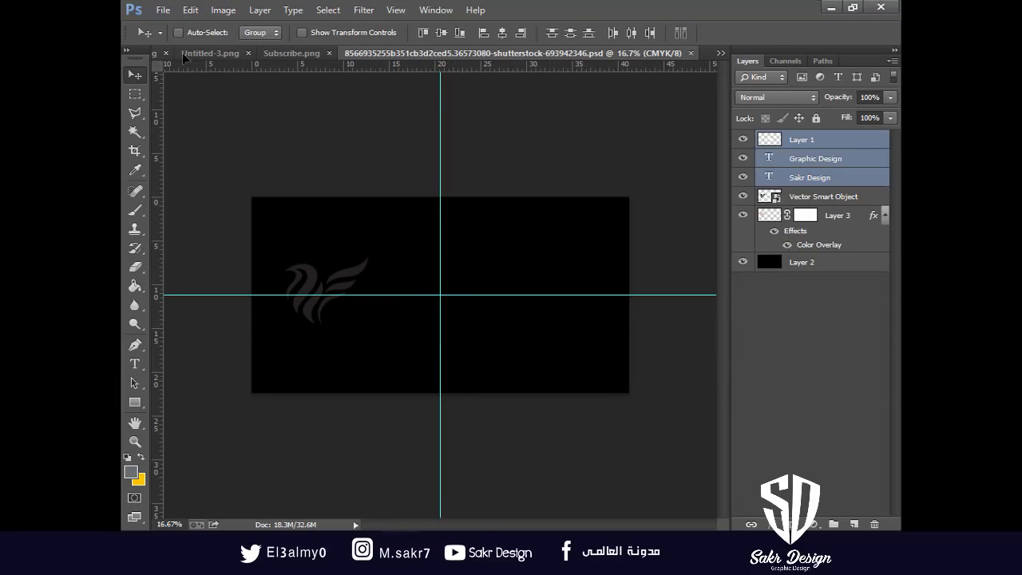
drag(184, 57, 491, 371)
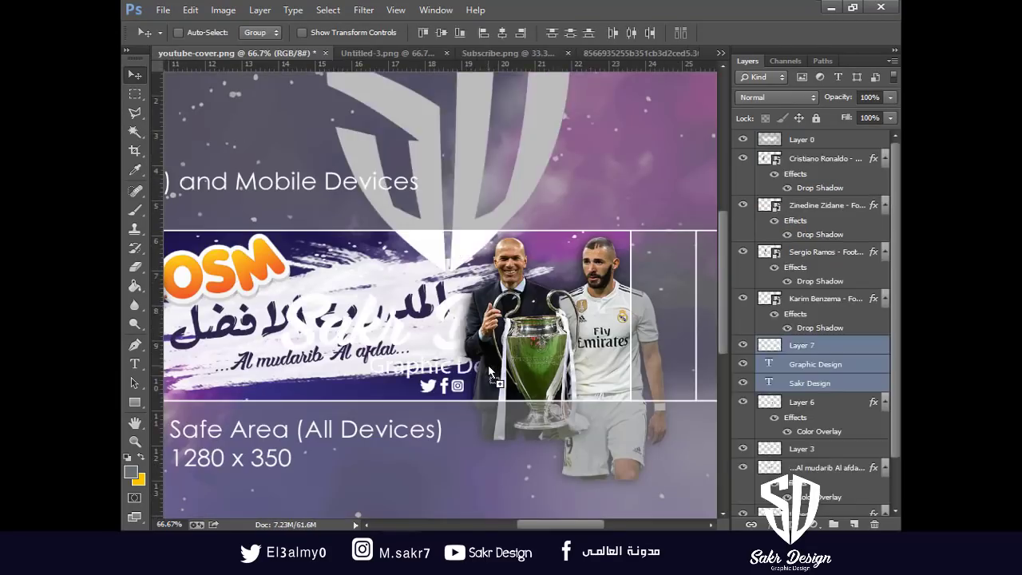
Merge the copied logo layers, scale the logo to 10% and place it between the Zidane and Benzema heads
key(ctrl+e)
key(ctrl+t)
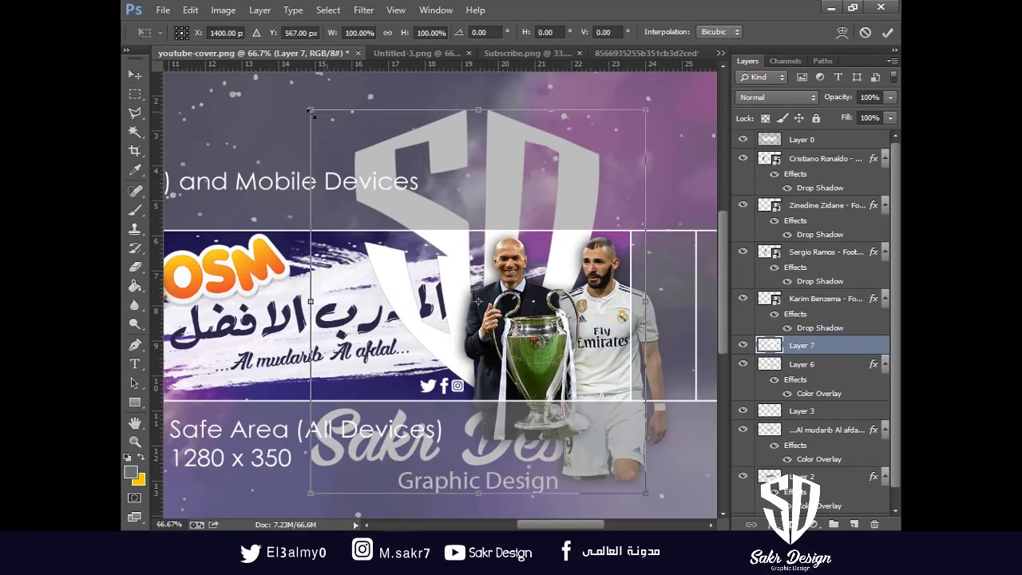
drag(360, 198, 558, 255)
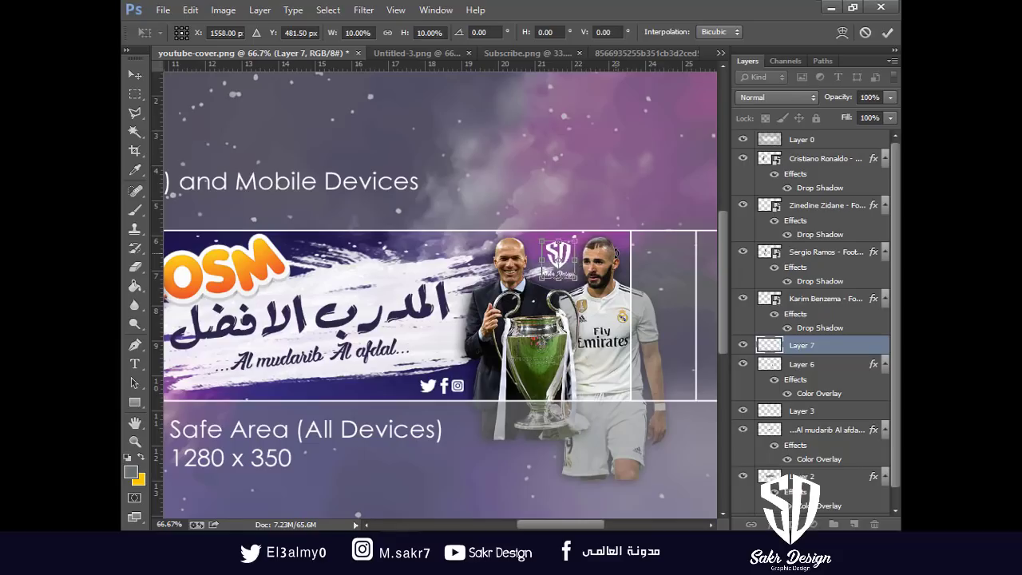
key(Return)
Erase the edge of the white brush stroke behind the SD logo on Layer 2 and reselect the logo on Layer 7
key(ctrl+plus)
drag(603, 270, 538, 314)
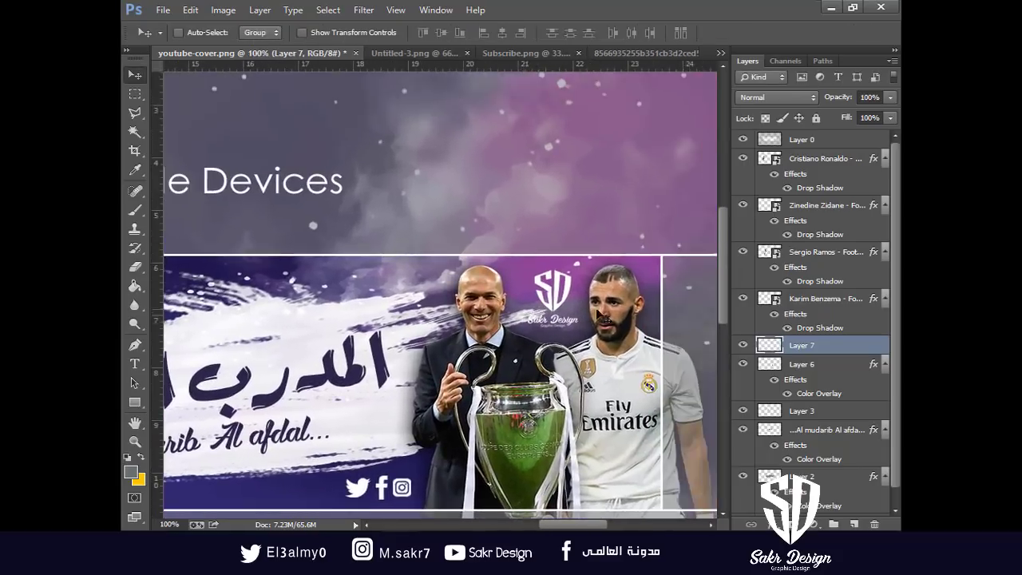
key(ctrl+plus)
drag(610, 326, 502, 306)
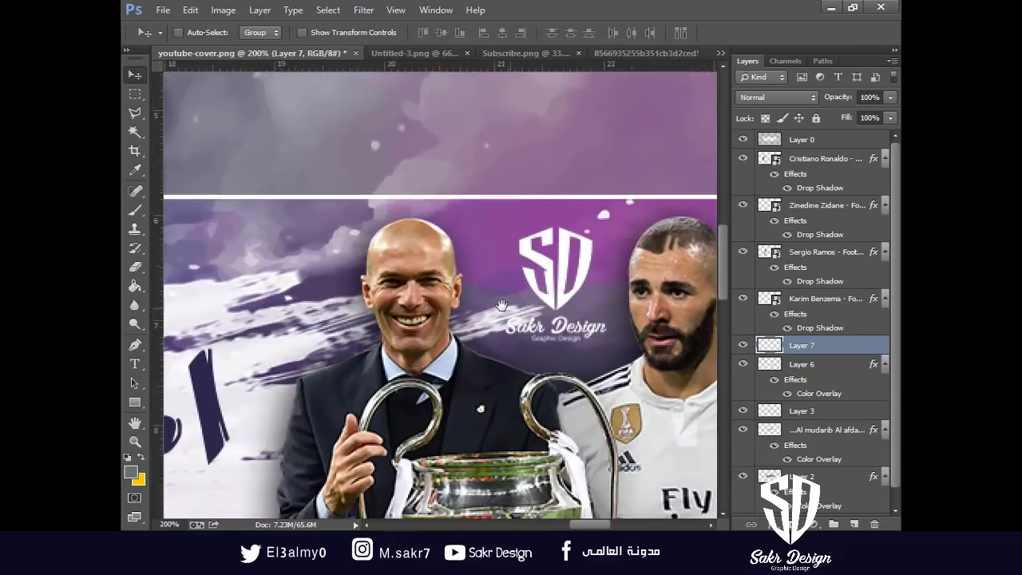
right_click(244, 343)
click(289, 356)
key(e)
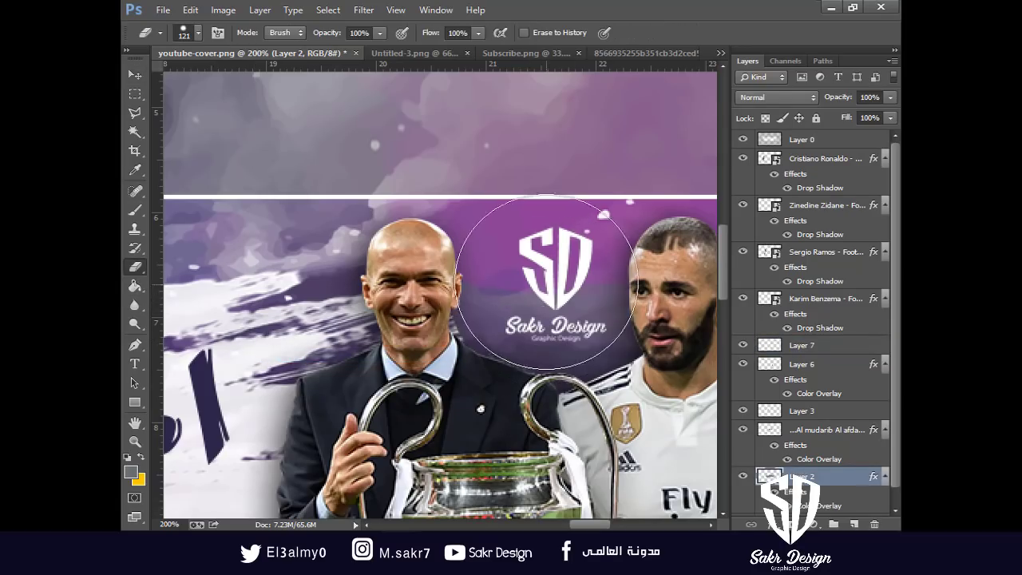
key(ctrl+0)
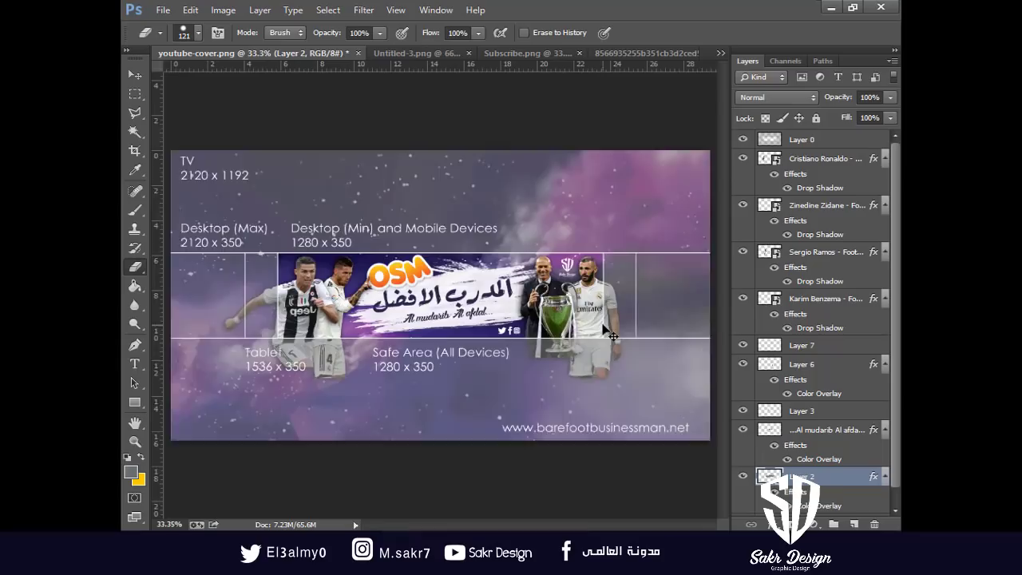
key(ctrl+plus)
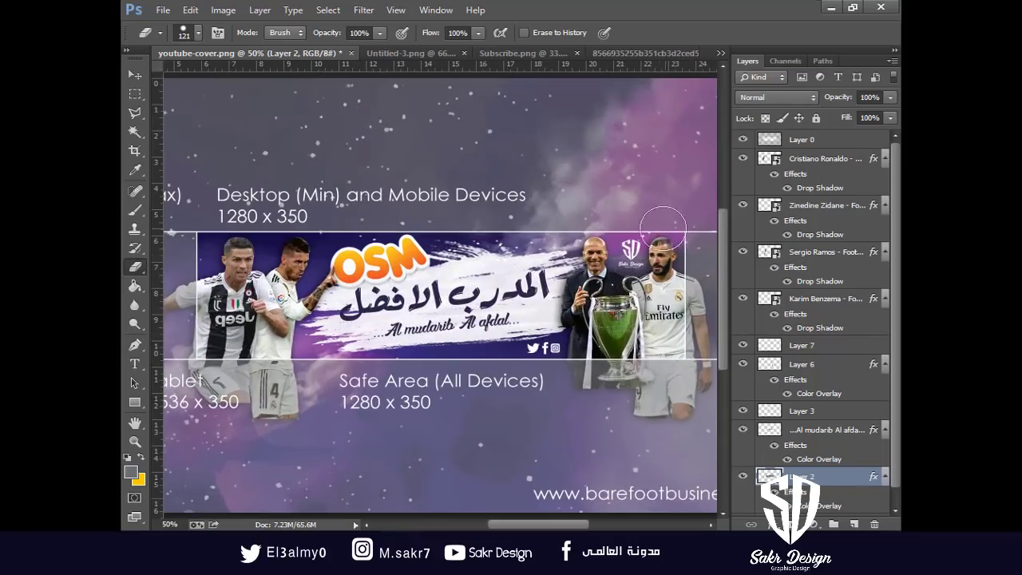
key(v)
ctrl+click(635, 263)
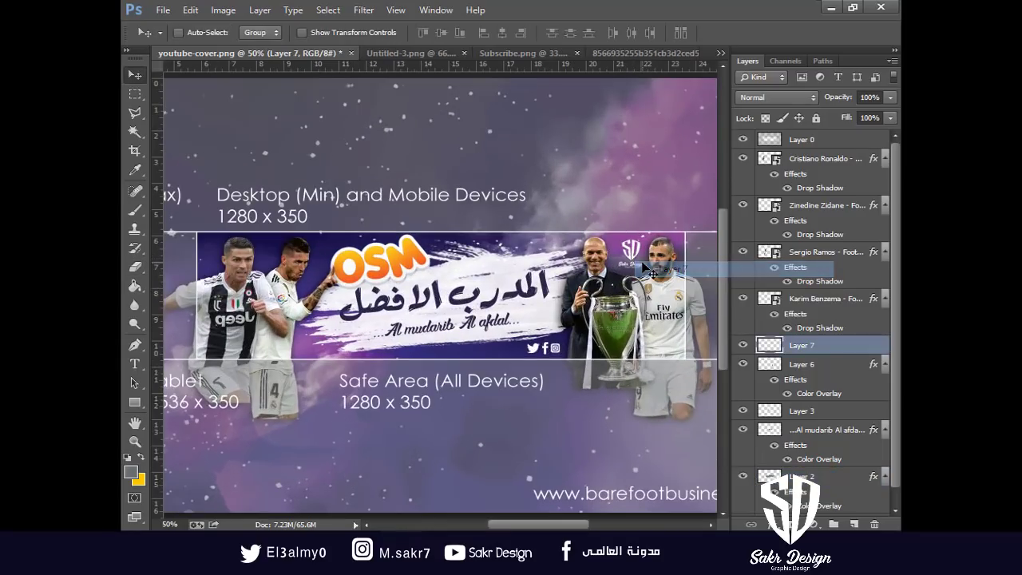
key(ctrl+plus)
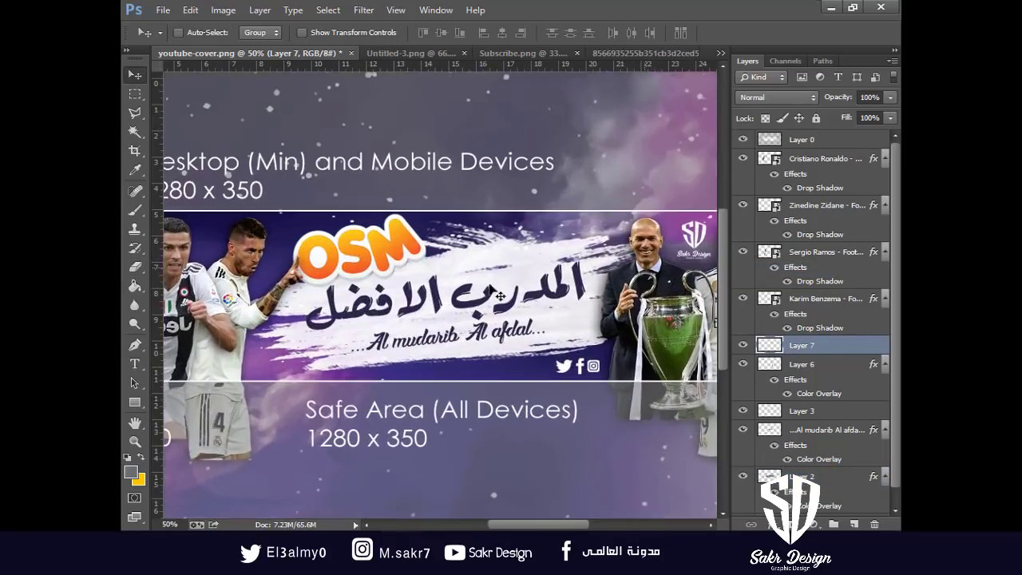
Select the white brush stroke's Layer 2 and set the Brush tool's foreground colour to white
ctrl+click(352, 322)
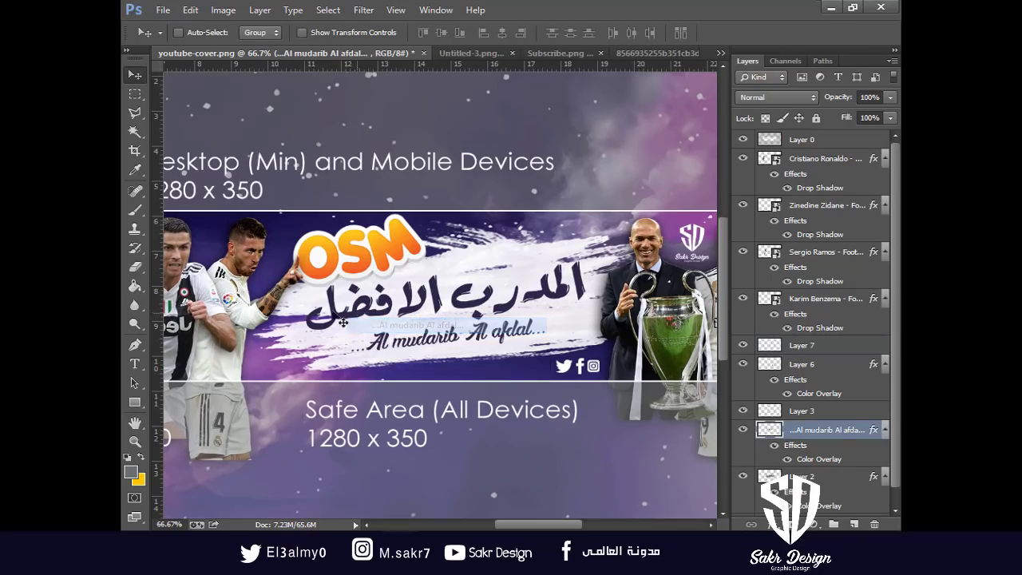
ctrl+click(351, 320)
key(b)
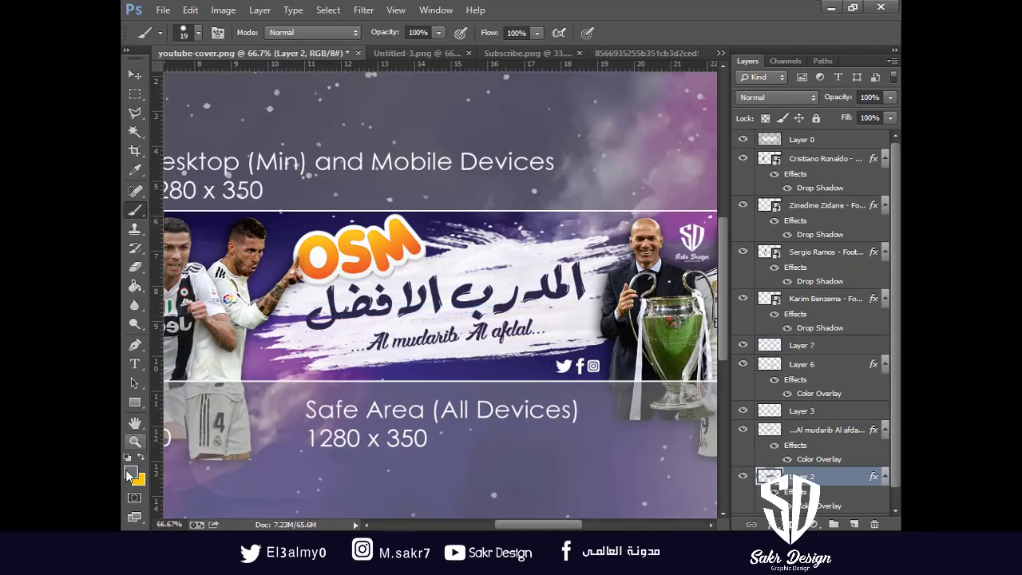
click(129, 476)
click(305, 297)
key(Return)
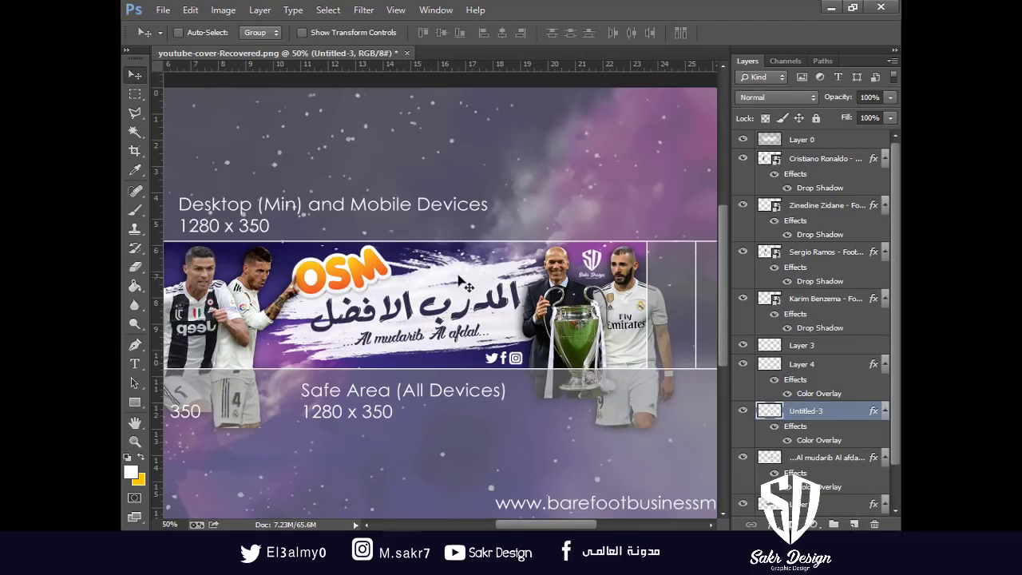
Add a new layer above Layer 2 and paint white spatter around the title text with the 59 px spatter brush
ctrl+click(446, 272)
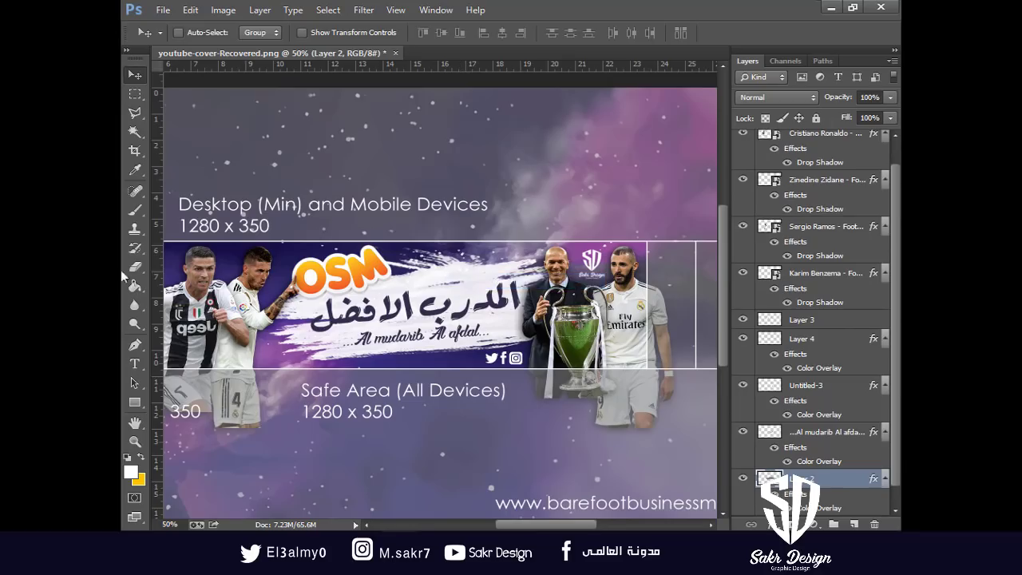
click(136, 210)
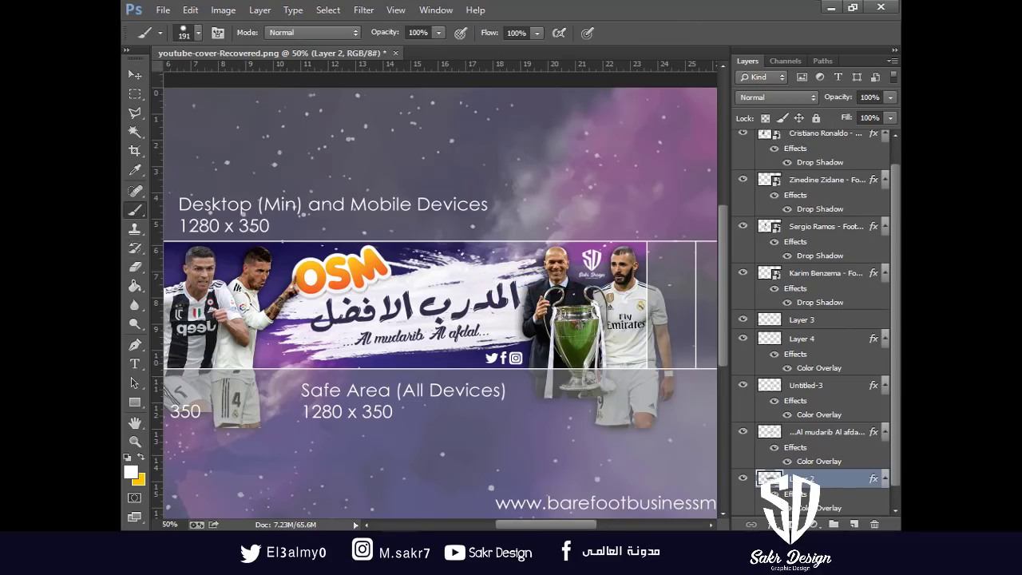
click(854, 525)
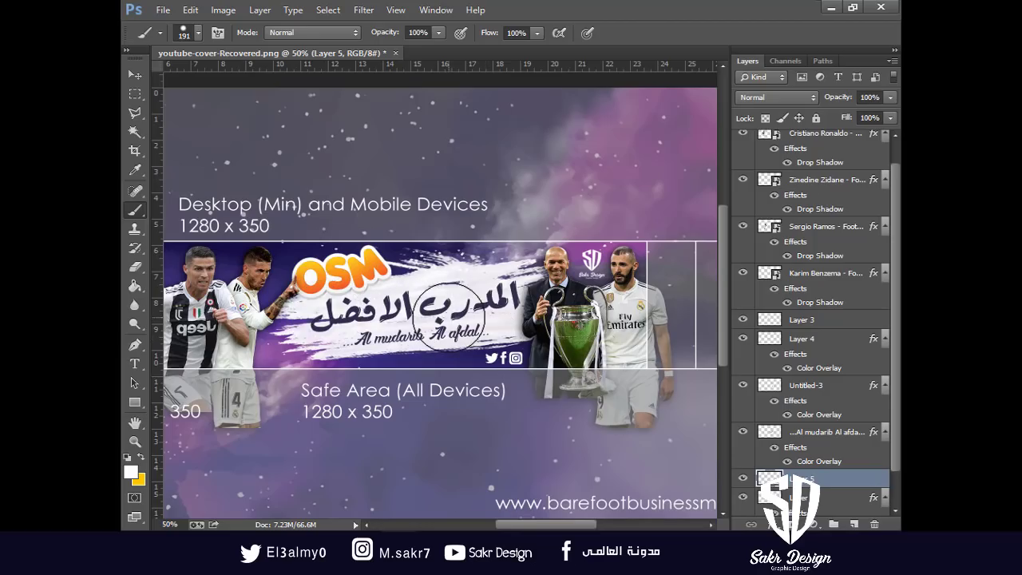
right_click(453, 318)
click(539, 352)
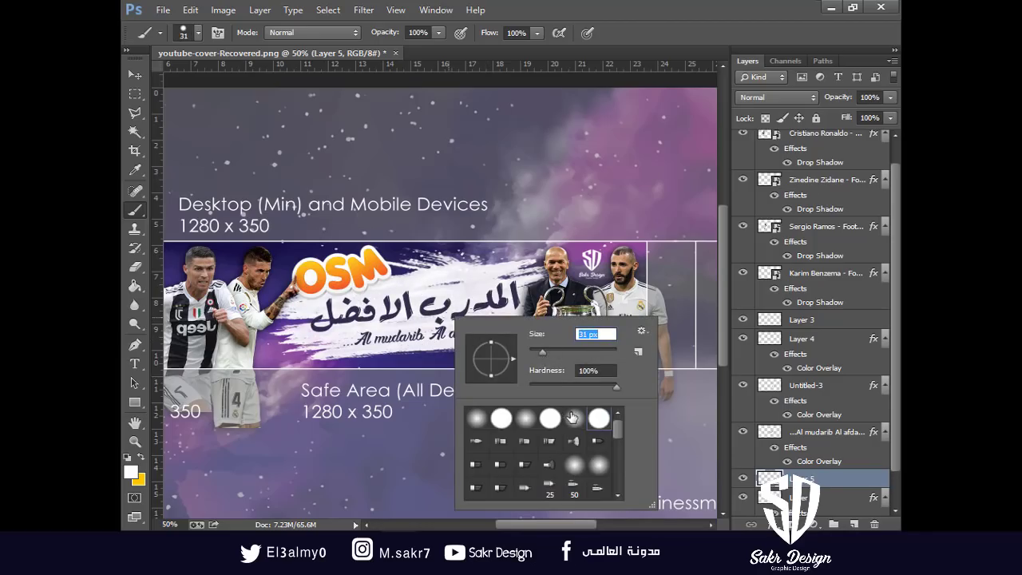
scroll(578, 474, down, 5)
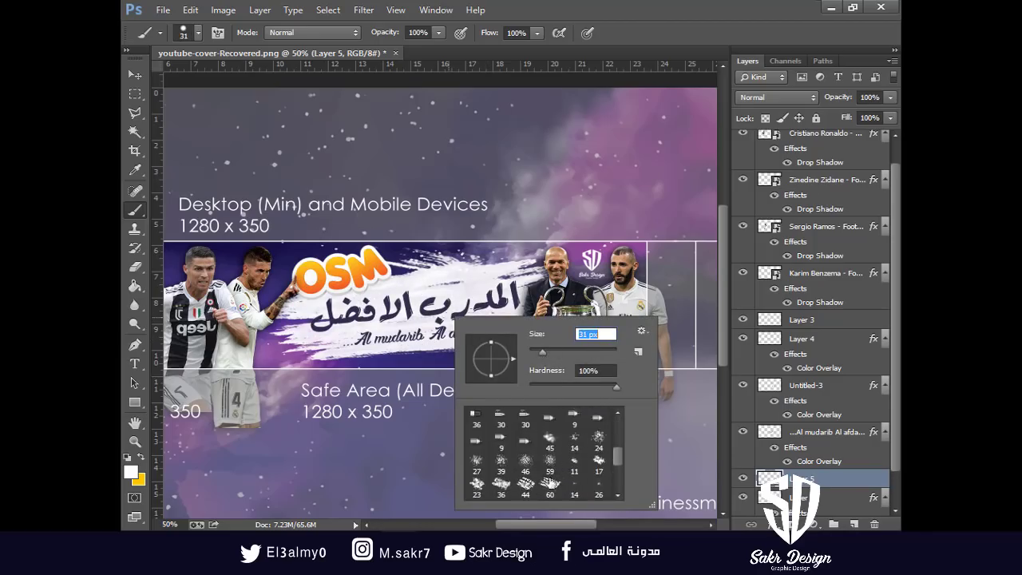
click(550, 461)
click(323, 317)
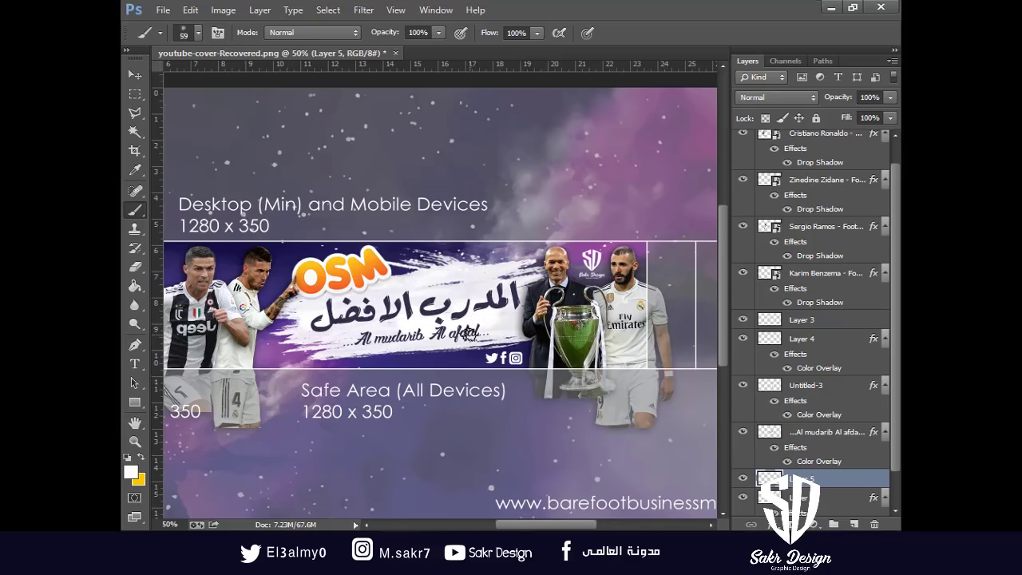
drag(470, 336, 524, 298)
Select the title text, spatter and white brush stroke layers together and nudge them slightly left
key(v)
right_click(527, 299)
click(551, 305)
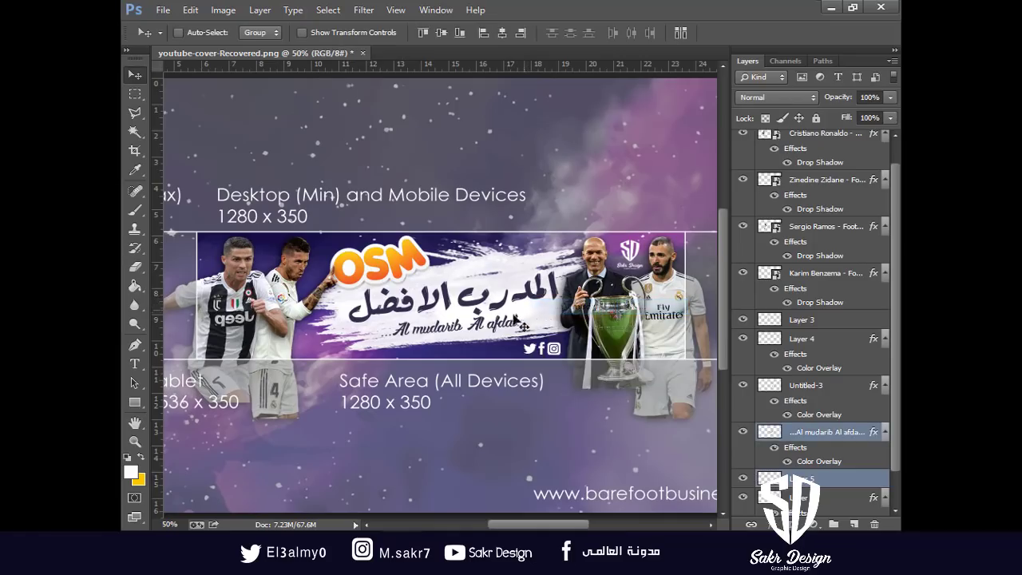
right_click(519, 326)
key(Escape)
mouse_move(527, 302)
mouse_down()
mouse_move(515, 300)
mouse_move(501, 269)
mouse_move(509, 274)
mouse_up()
right_click(598, 255)
shift+click(616, 267)
key(Left)
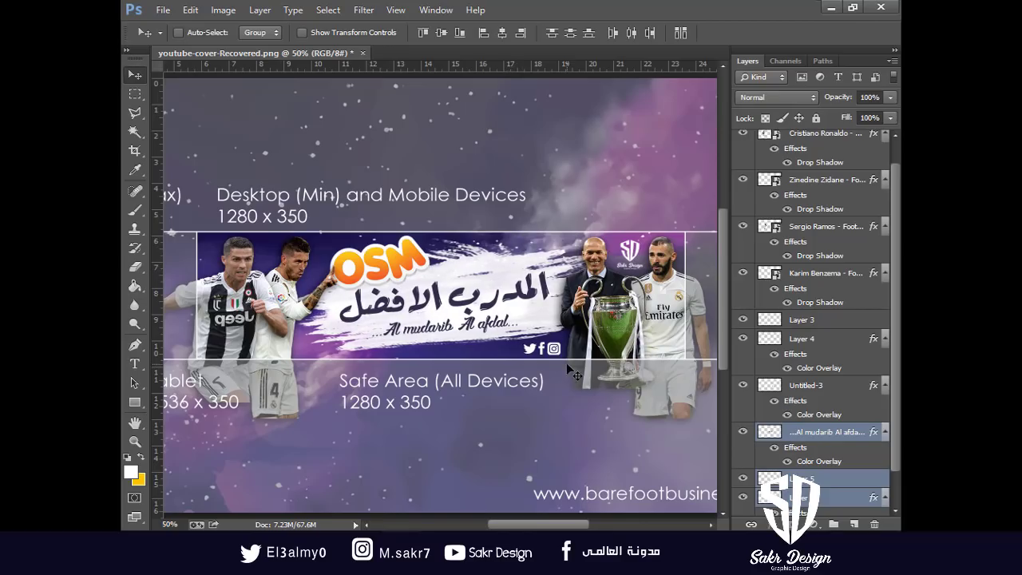
key(Left)
key(Left)
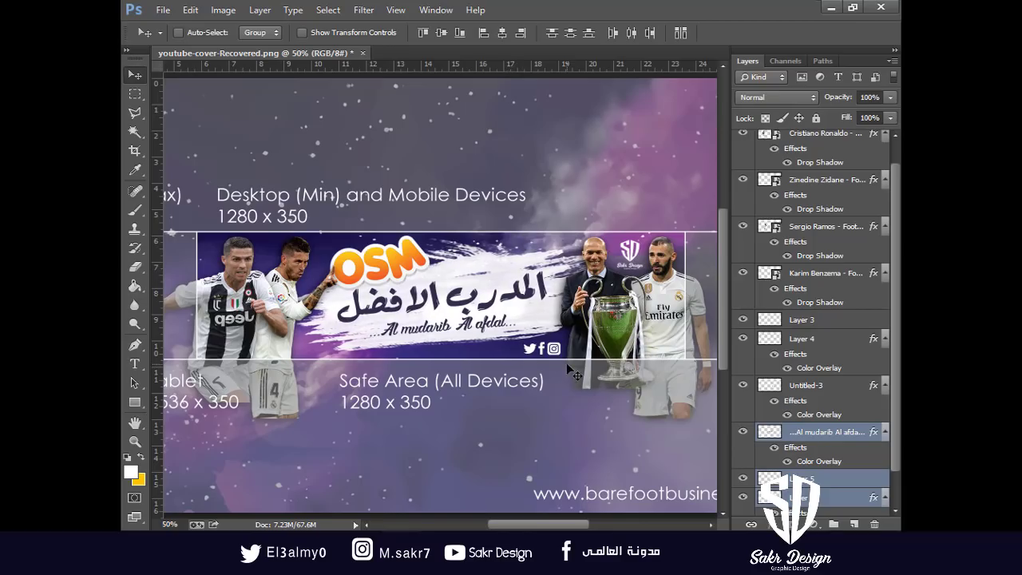
Select the OSM logo on Layer 3 in the cover
key(ctrl+plus)
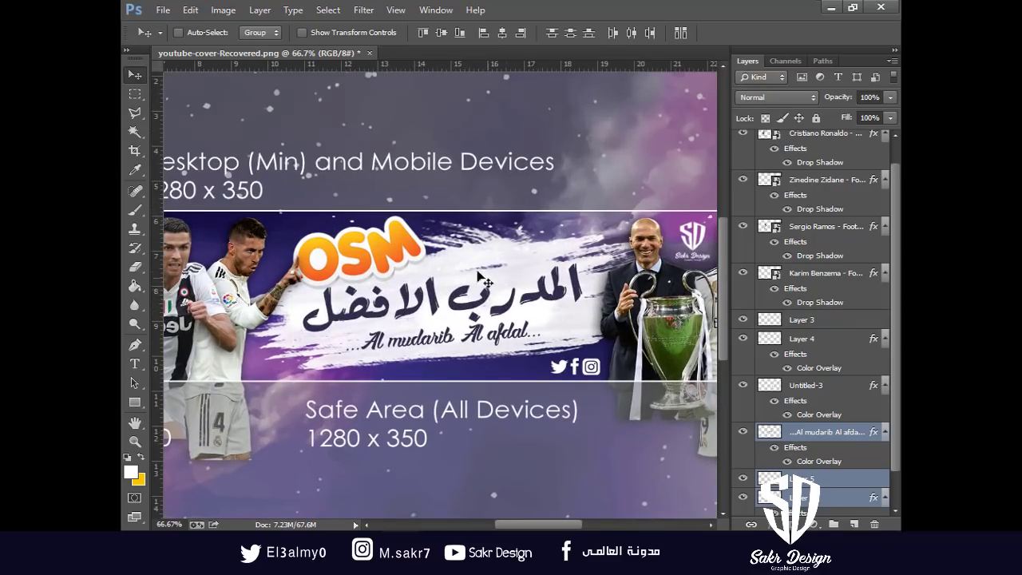
right_click(411, 249)
click(417, 254)
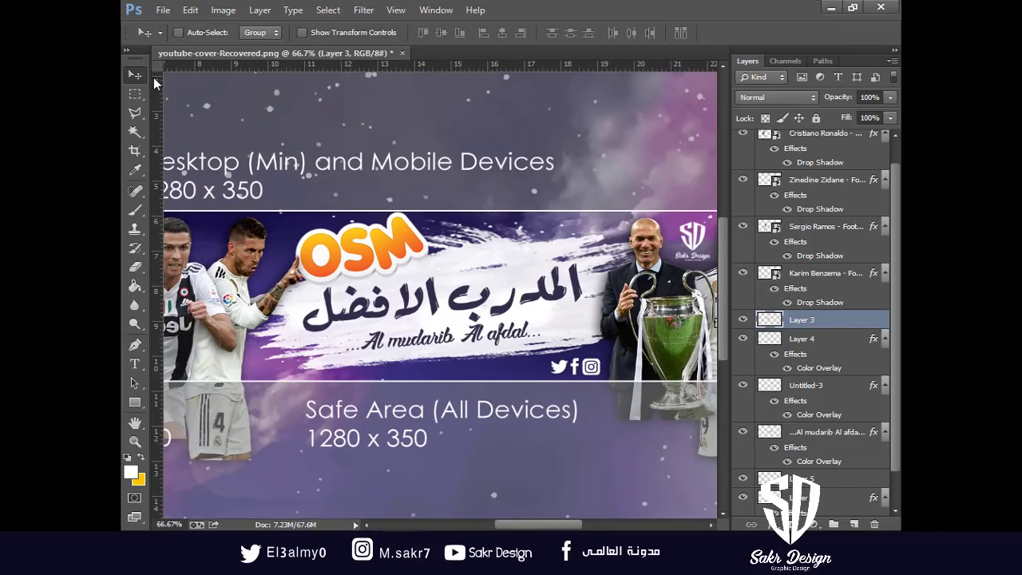
key(ctrl+p)
key(Escape)
Open 01.jpg and vvvvvvvvvvv.psd, and copy an Overlay light-effect layer into the cover
key(ctrl+o)
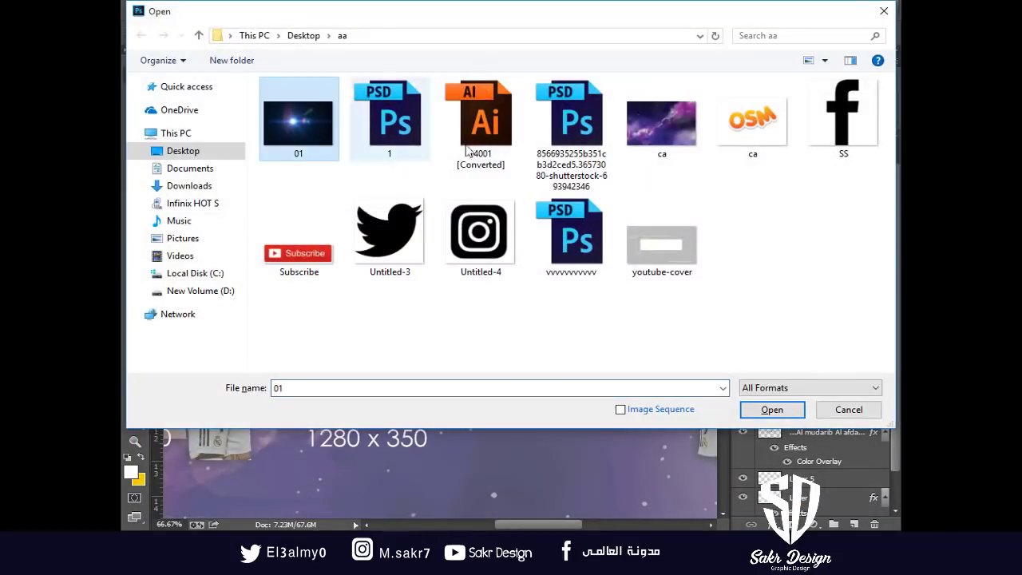
ctrl+click(383, 124)
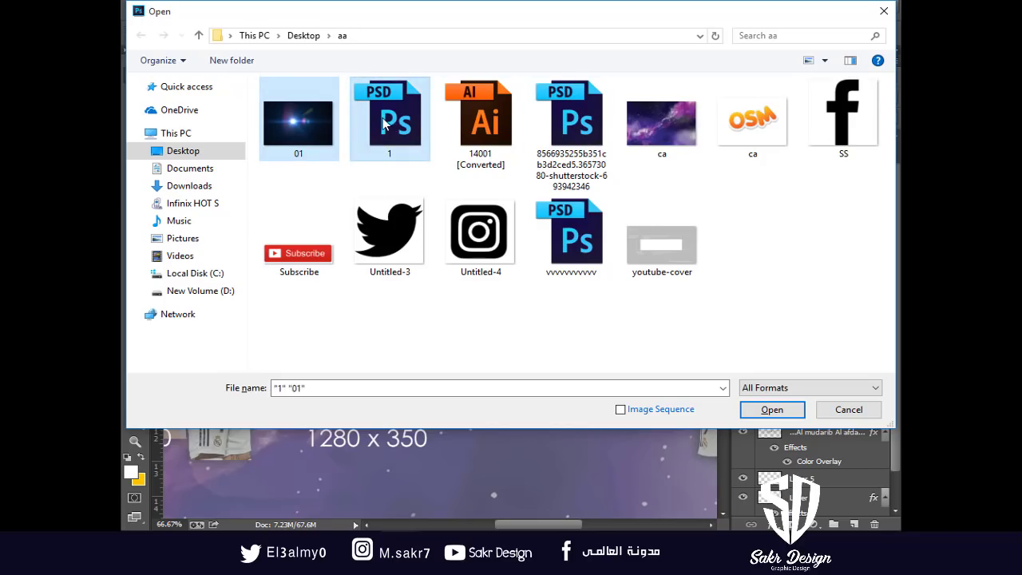
ctrl+click(383, 124)
key(Return)
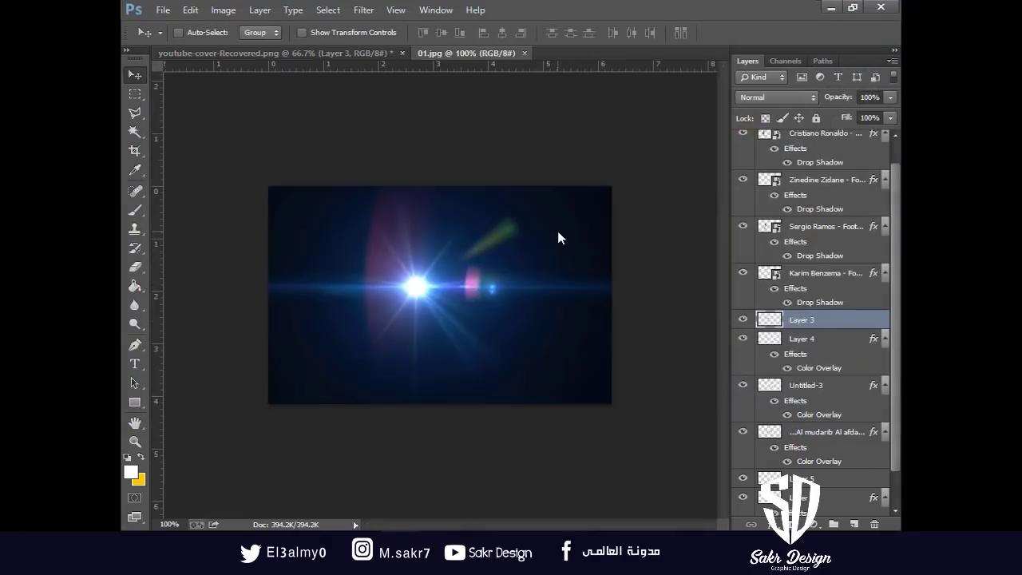
right_click(461, 212)
click(463, 215)
mouse_move(461, 214)
mouse_down()
mouse_move(254, 55)
mouse_move(510, 237)
mouse_move(661, 249)
mouse_up()
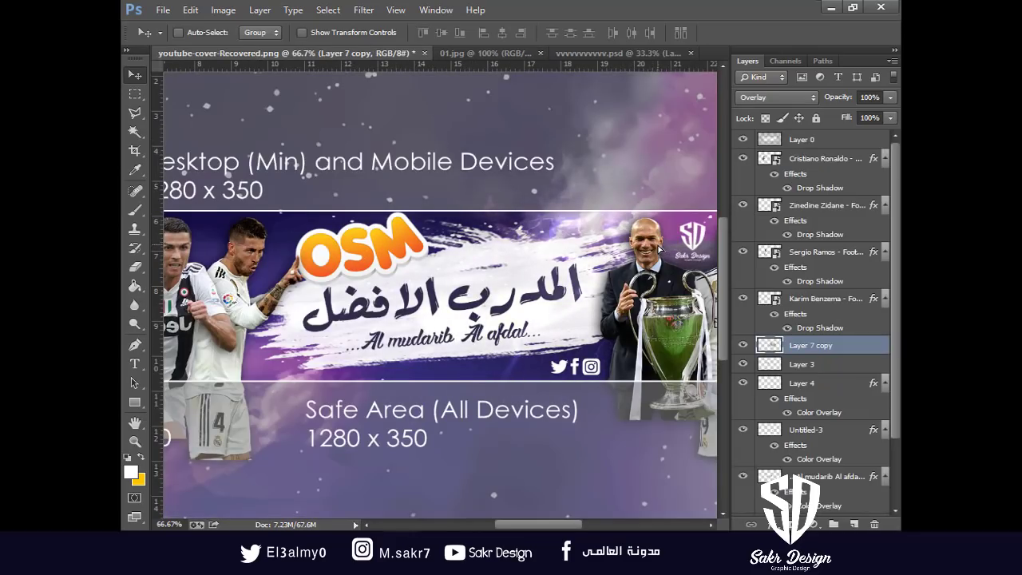
Bring the light-effect Layer 7 copy to the top of the layer stack and shift it slightly near Zidane
key(ctrl+bracketright)
key(ctrl+bracketright)
key(ctrl+bracketright)
key(ctrl+bracketright)
key(ctrl+bracketright)
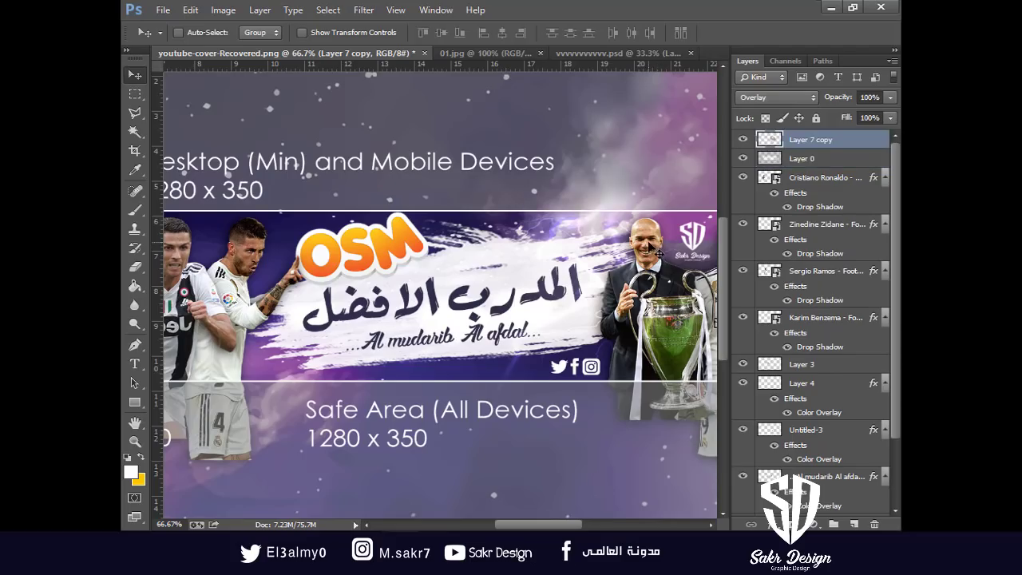
drag(636, 234, 648, 222)
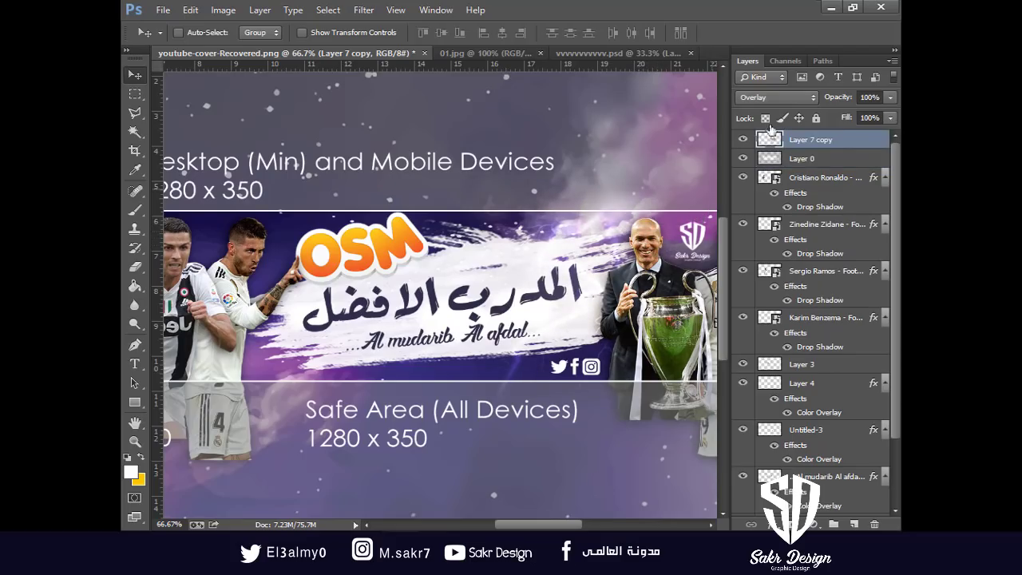
Try other blend modes such as Soft Light on Layer 7 copy and return it to Overlay
click(773, 102)
click(774, 100)
scroll(773, 101, down, 3)
scroll(773, 100, up, 2)
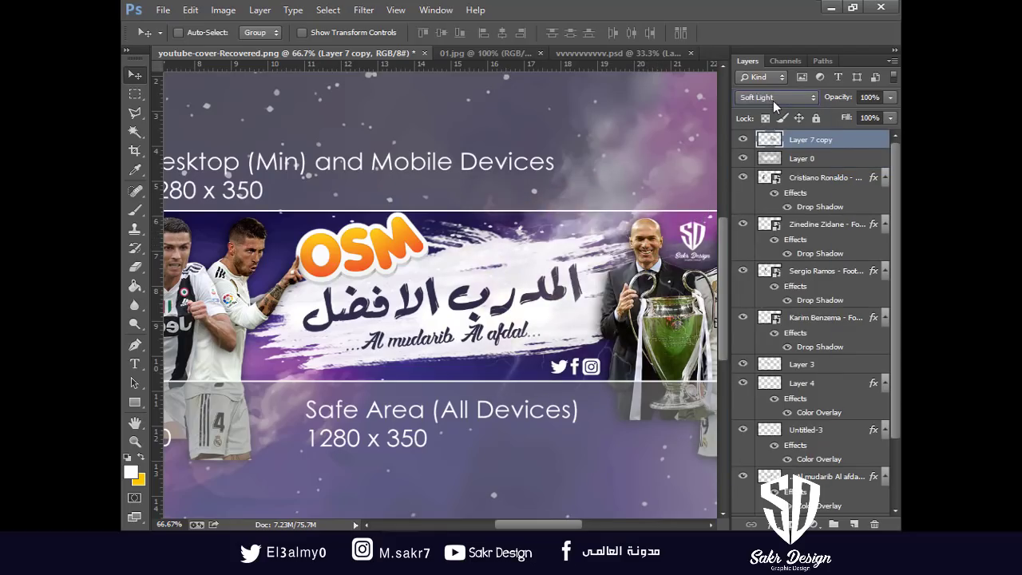
click(777, 96)
click(776, 99)
scroll(776, 101, up, 1)
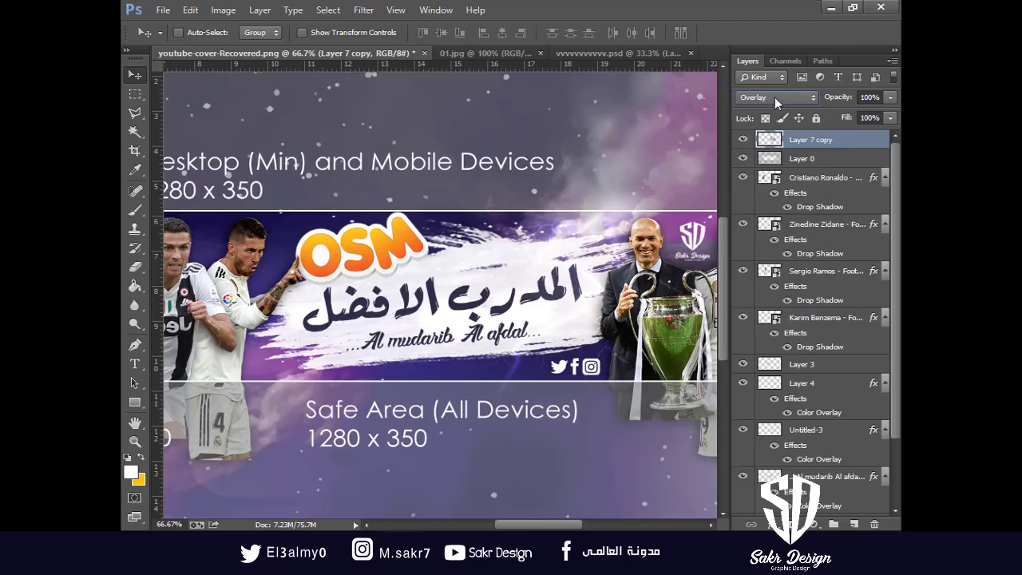
Move the Overlay light effect over the SD logo area and place a duplicate of it around Zidane and the trophy
mouse_move(613, 268)
mouse_down()
mouse_move(635, 261)
mouse_move(626, 267)
mouse_up()
key(ctrl+minus)
key(ctrl+minus)
key(ctrl+plus)
mouse_move(626, 306)
mouse_down()
mouse_move(646, 307)
mouse_move(611, 307)
mouse_up()
key(ctrl+plus)
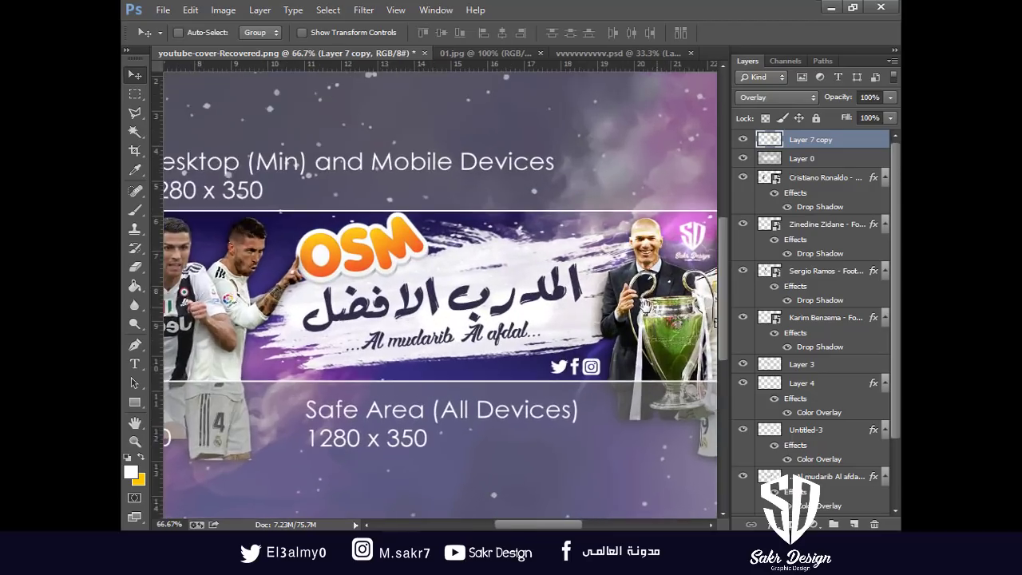
drag(561, 283, 601, 257)
drag(614, 317, 489, 308)
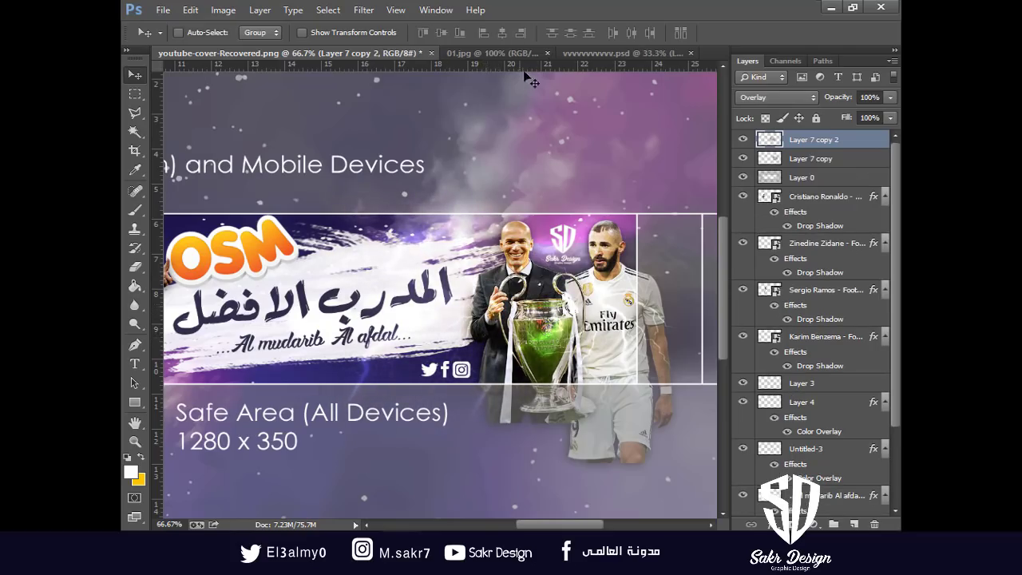
Copy the Screen-mode lightning from vvvvvvvvvvv.psd into the cover and place a duplicate of it around Ronaldo and Ramos
click(595, 53)
drag(476, 361, 554, 264)
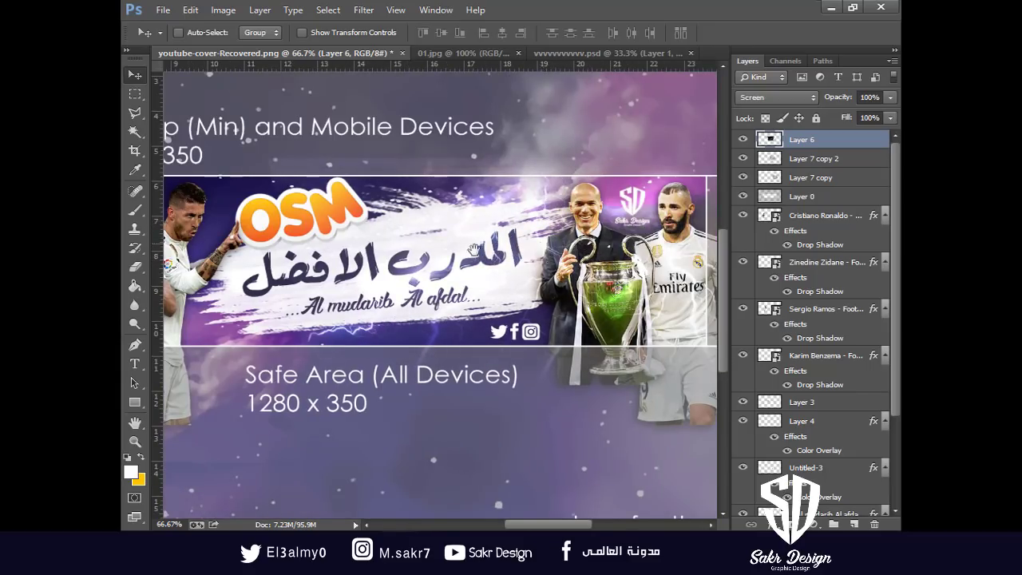
drag(474, 250, 318, 267)
drag(569, 271, 432, 271)
Place a copy of the Overlay light effect over Ronaldo and Ramos, and duplicate that copy once more
right_click(669, 288)
click(699, 295)
drag(671, 294, 322, 268)
key(ctrl+j)
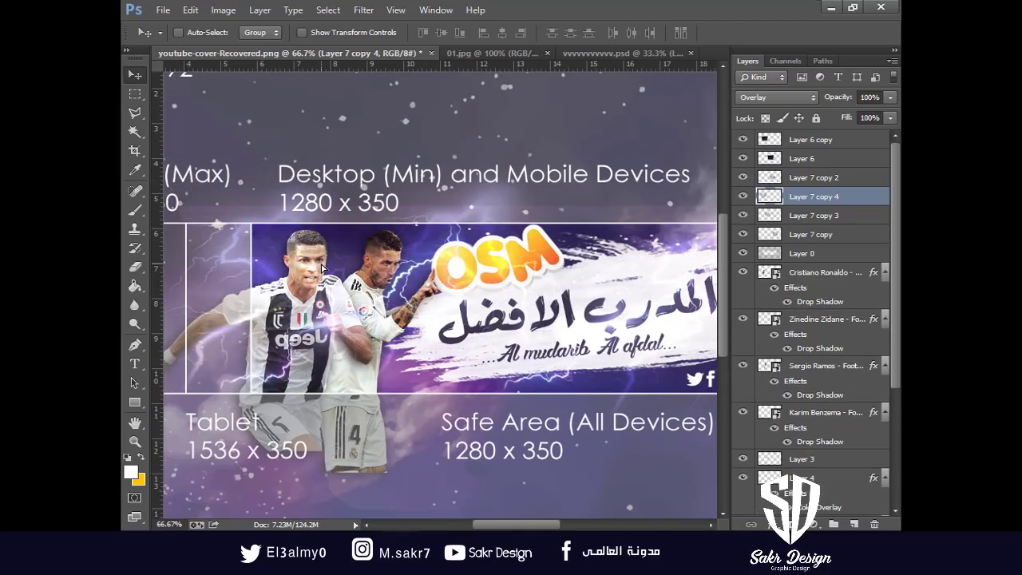
Move Layer 7 copy 4 down the stack to sit directly between Layer 0 and the Cristiano Ronaldo layer
key(ctrl+bracketleft)
key(ctrl+bracketleft)
key(ctrl+bracketleft)
key(ctrl+bracketleft)
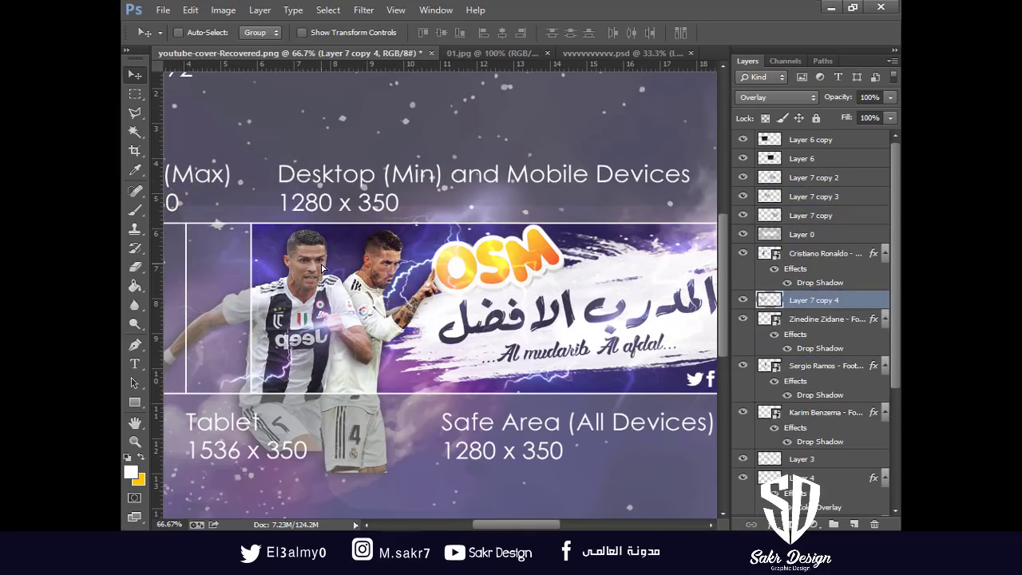
key(ctrl+bracketright)
key(ctrl+bracketleft)
key(ctrl+bracketright)
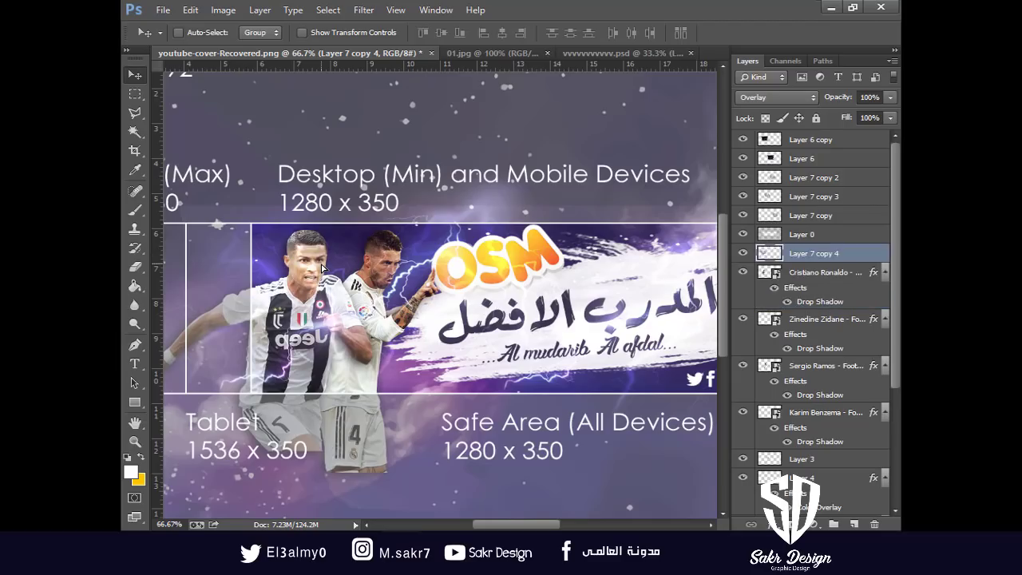
Examine the light and lightning effects around Ronaldo, Ramos and the OSM title at different magnifications
key(ctrl+bracketleft)
key(ctrl+bracketright)
key(ctrl+minus)
key(ctrl+minus)
key(ctrl+plus)
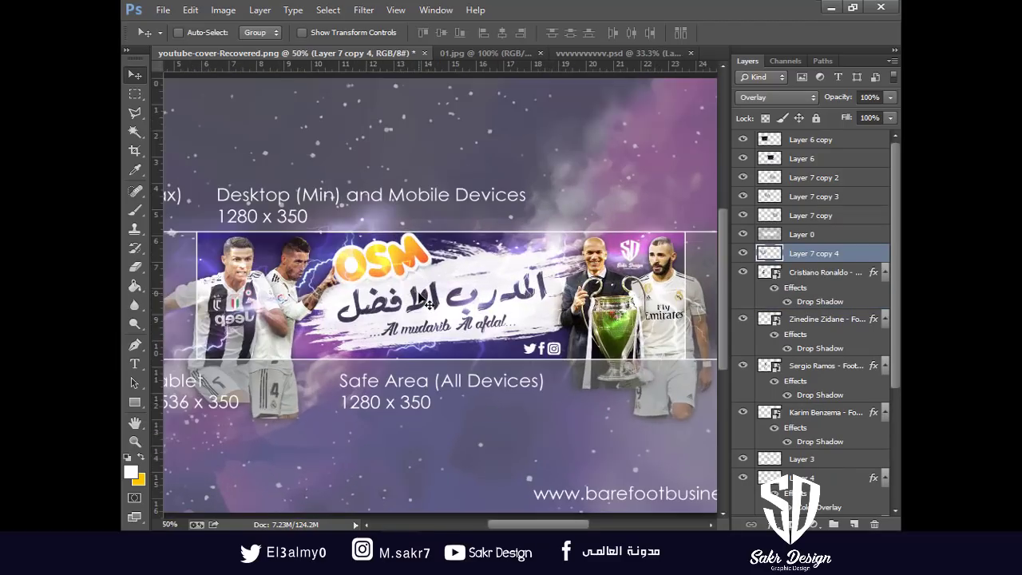
mouse_move(375, 292)
mouse_down()
mouse_move(359, 298)
mouse_move(392, 289)
mouse_up()
key(ctrl+plus)
drag(312, 281, 461, 299)
drag(461, 300, 420, 295)
key(ctrl+plus)
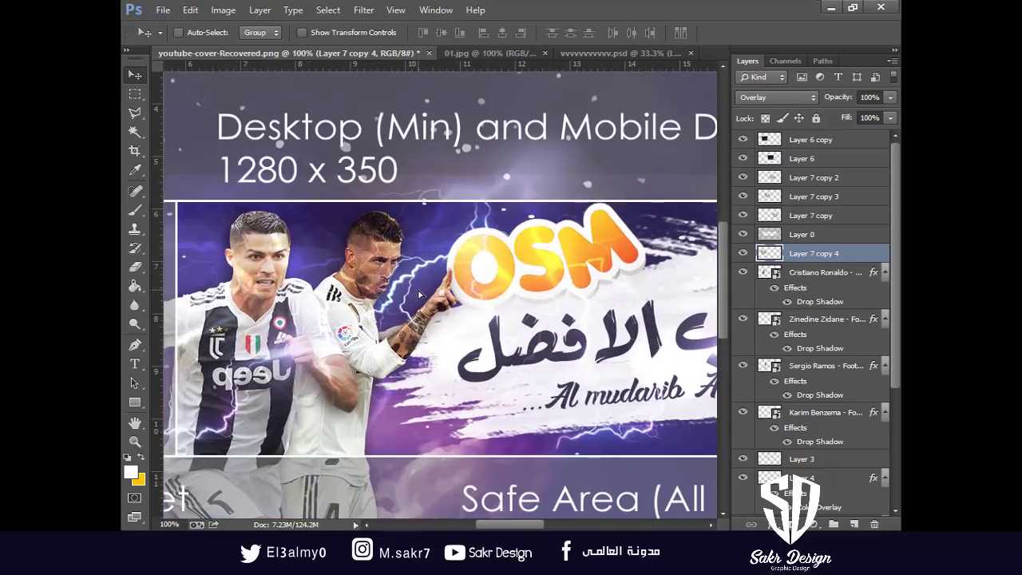
Select Layer 7 copy 3 and shift its light slightly sideways around Ramos's arm
key(ctrl+0)
key(ctrl+plus)
key(ctrl+plus)
drag(295, 273, 349, 371)
key(ctrl+plus)
right_click(386, 325)
click(392, 327)
right_click(386, 319)
click(416, 336)
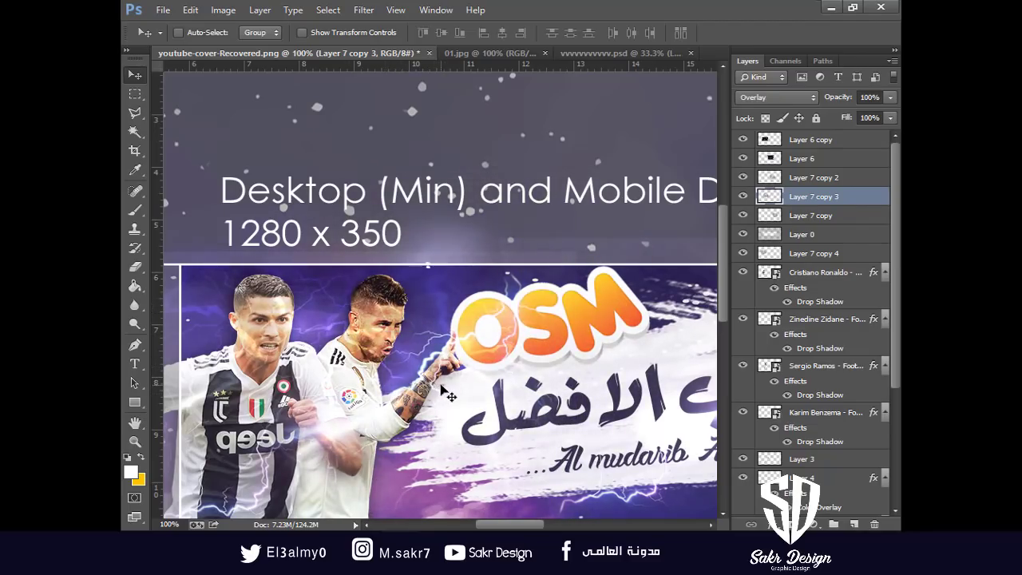
drag(443, 385, 456, 385)
Check the whole cover and the effects around the title, Zidane and Benzema
key(ctrl+0)
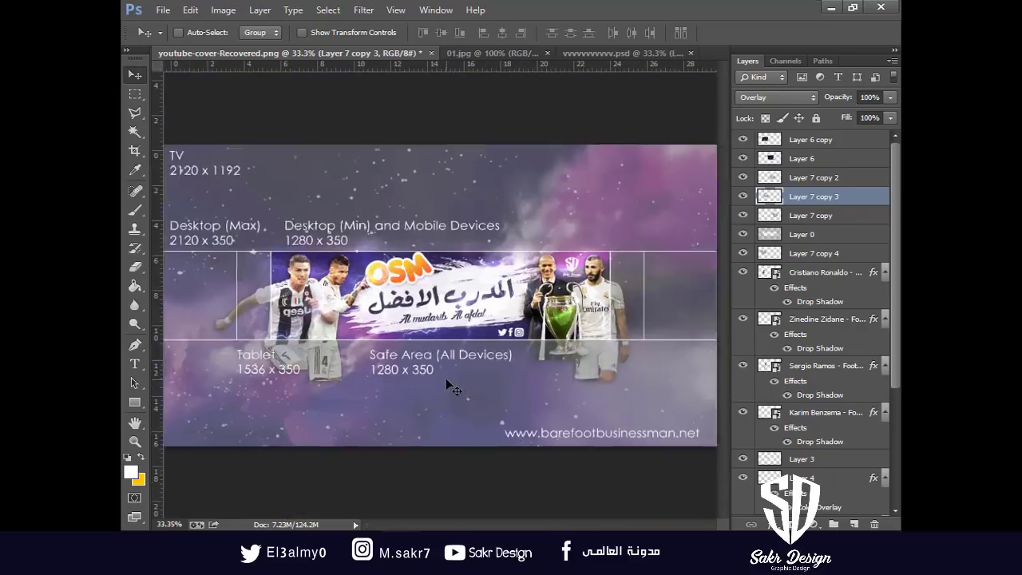
key(ctrl+plus)
drag(369, 340, 442, 344)
key(ctrl+plus)
drag(506, 363, 430, 366)
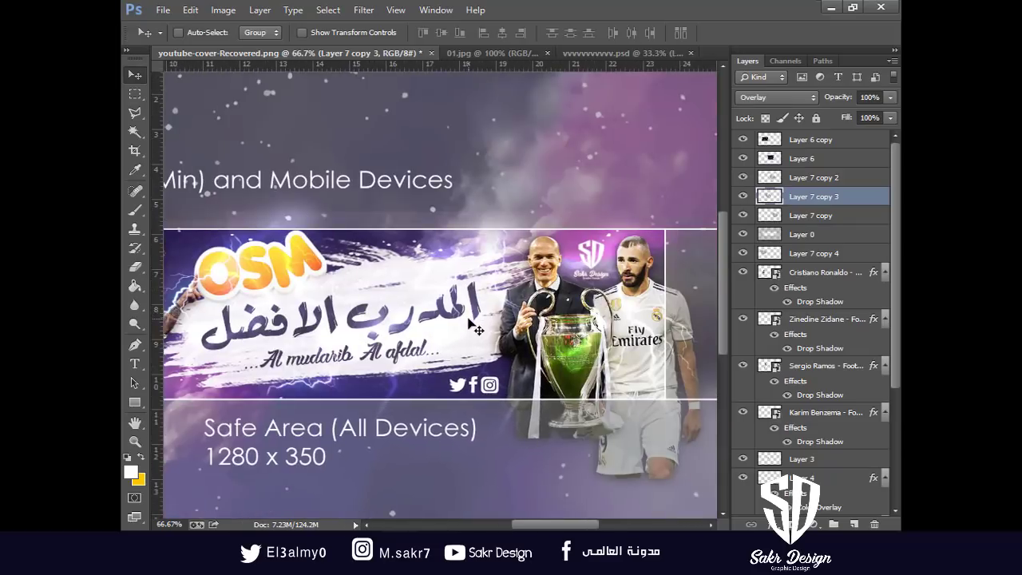
key(ctrl+minus)
key(ctrl+minus)
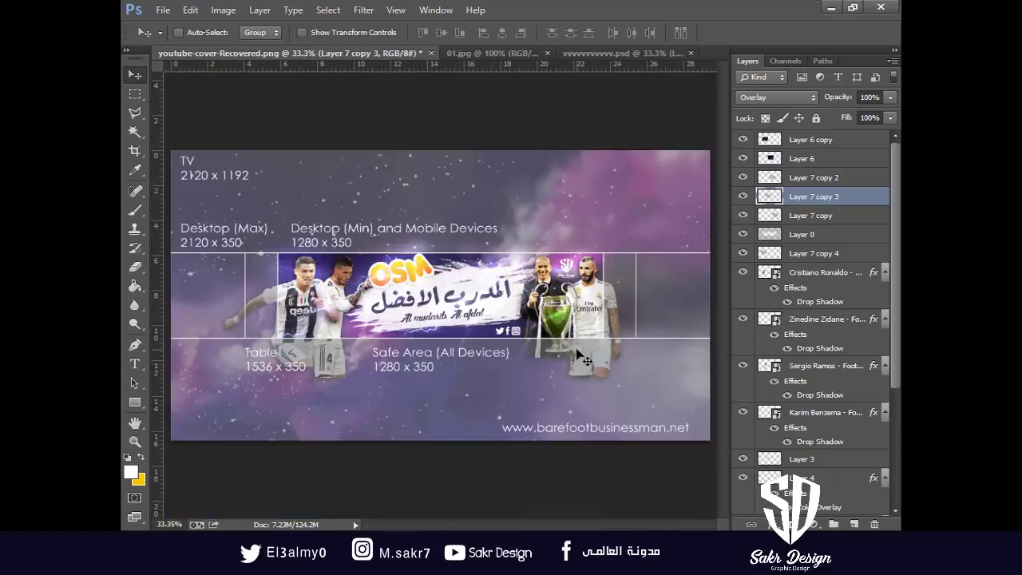
key(ctrl+plus)
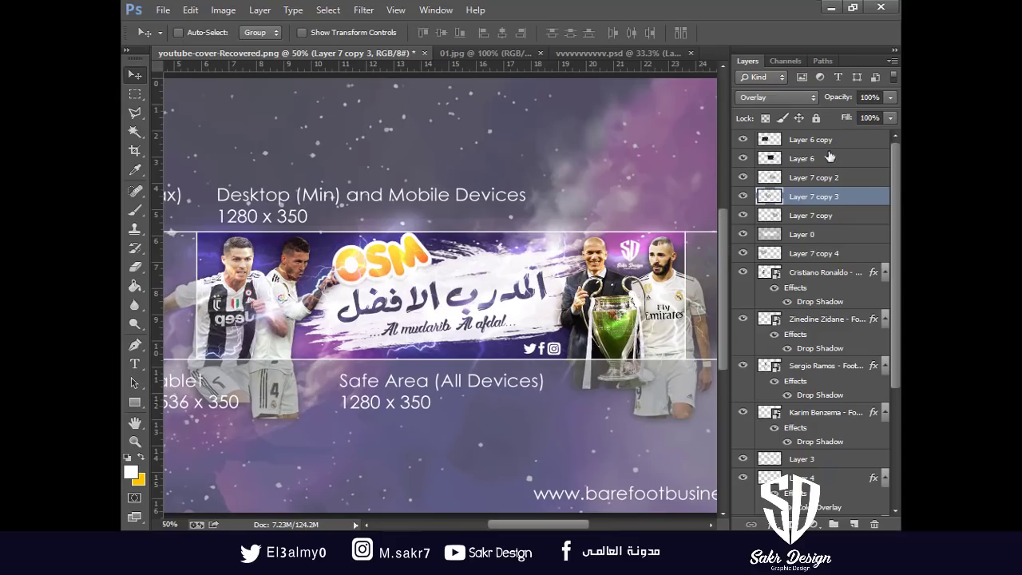
Place two horizontal and two vertical guides along the edges of the 1280 x 350 safe area
scroll(805, 219, down, 2)
scroll(547, 113, down, 2)
drag(555, 67, 578, 186)
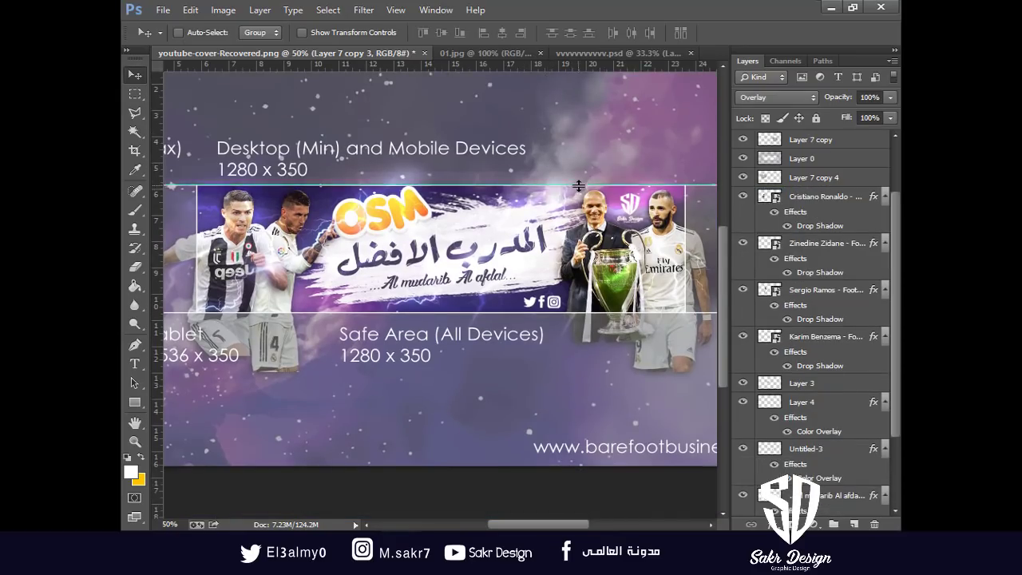
drag(581, 65, 632, 313)
drag(163, 253, 196, 246)
drag(288, 270, 687, 266)
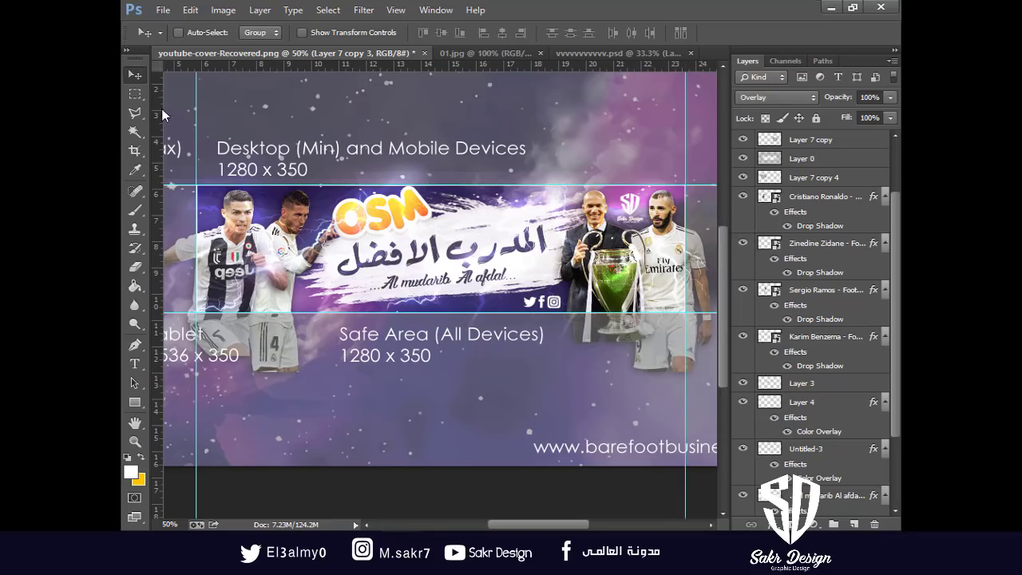
Make a rectangular selection of the guide-bounded safe area and invert it
click(135, 93)
drag(196, 185, 685, 313)
right_click(618, 239)
click(672, 261)
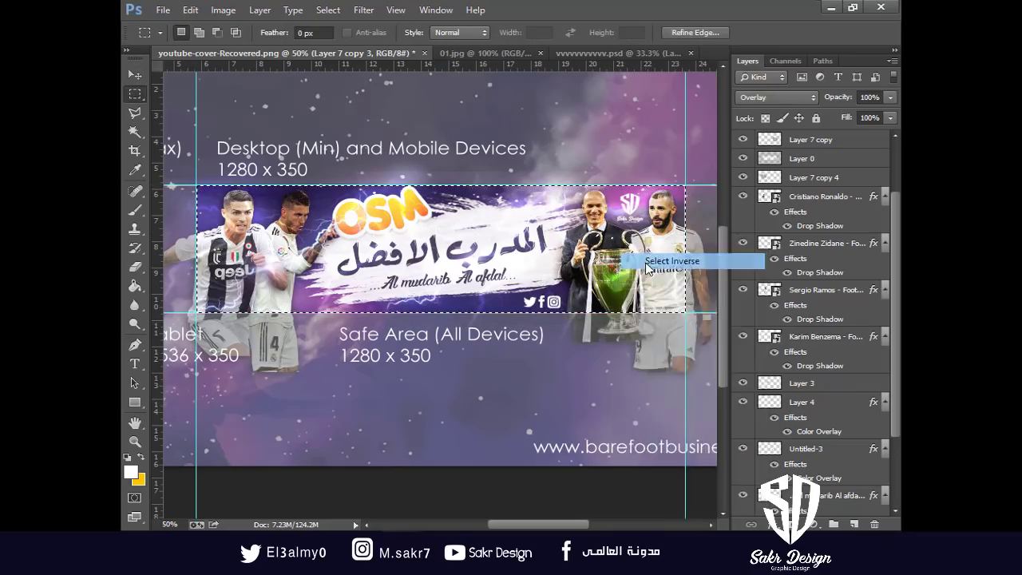
key(ctrl+minus)
scroll(805, 246, down, 2)
scroll(805, 246, down, 1)
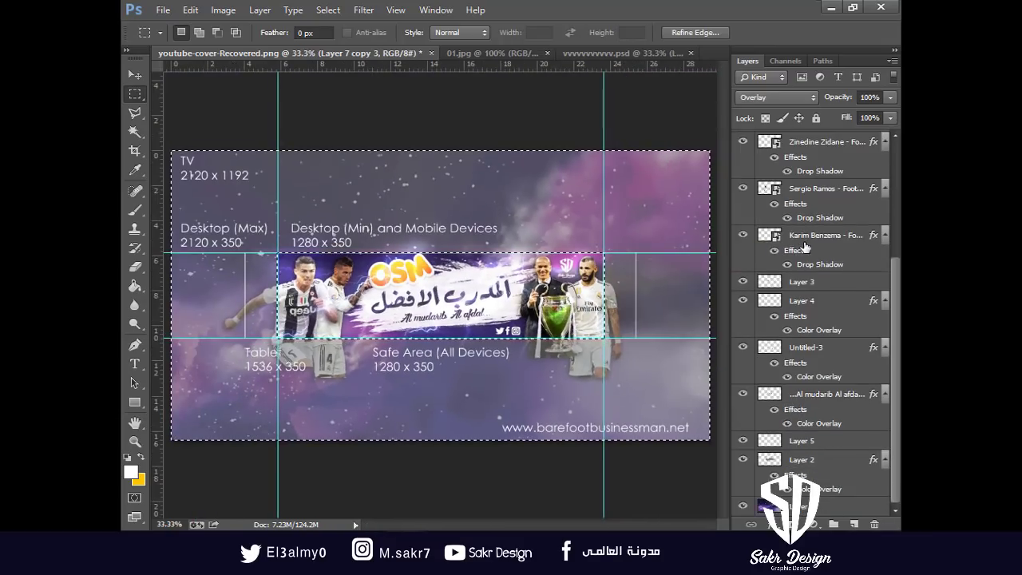
Rasterize the Karim Benzema layer and delete the parts of it outside the safe area
key(v)
right_click(595, 301)
click(612, 323)
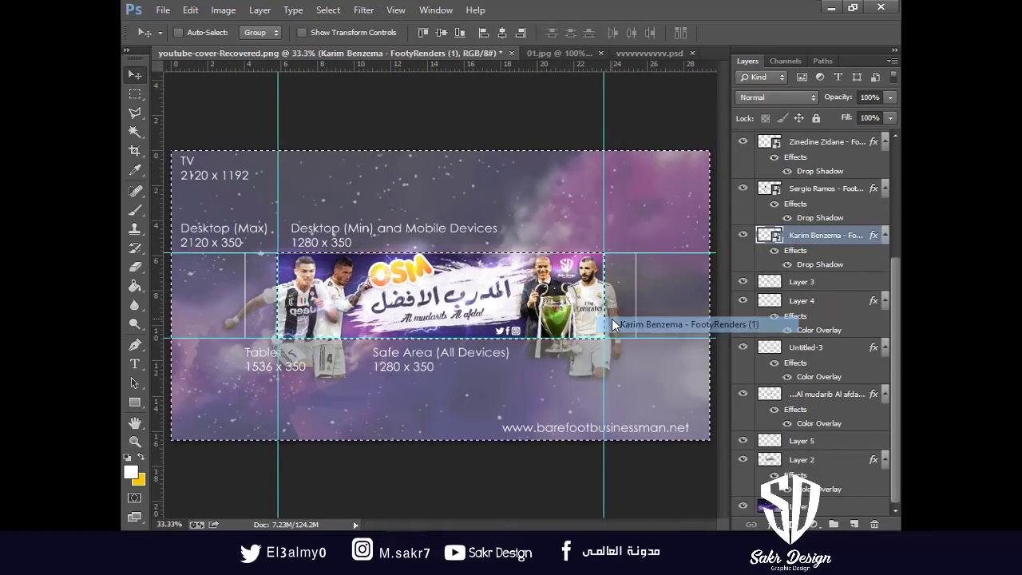
click(494, 292)
click(131, 266)
click(392, 294)
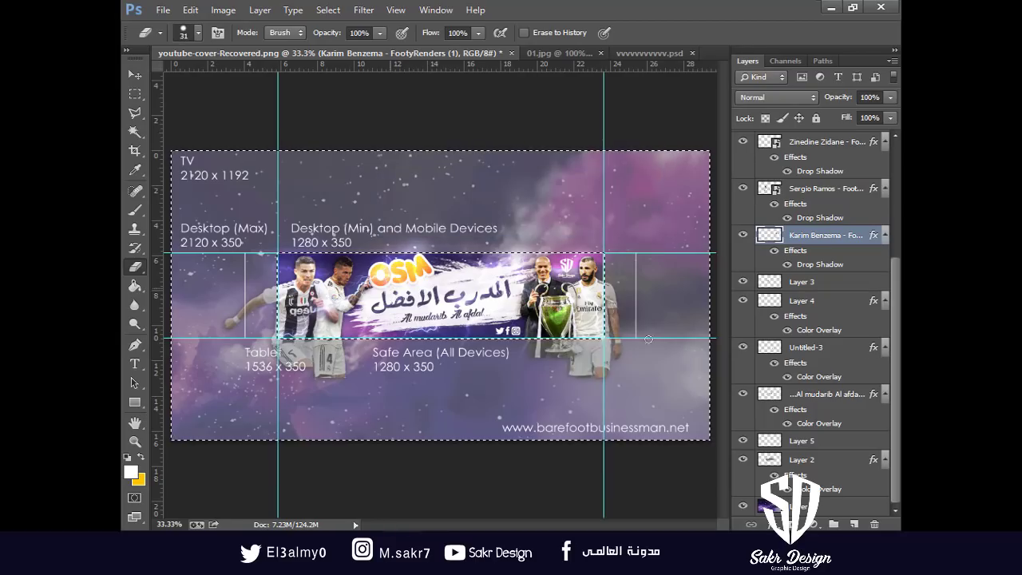
key(Delete)
key(ctrl+d)
right_click(564, 322)
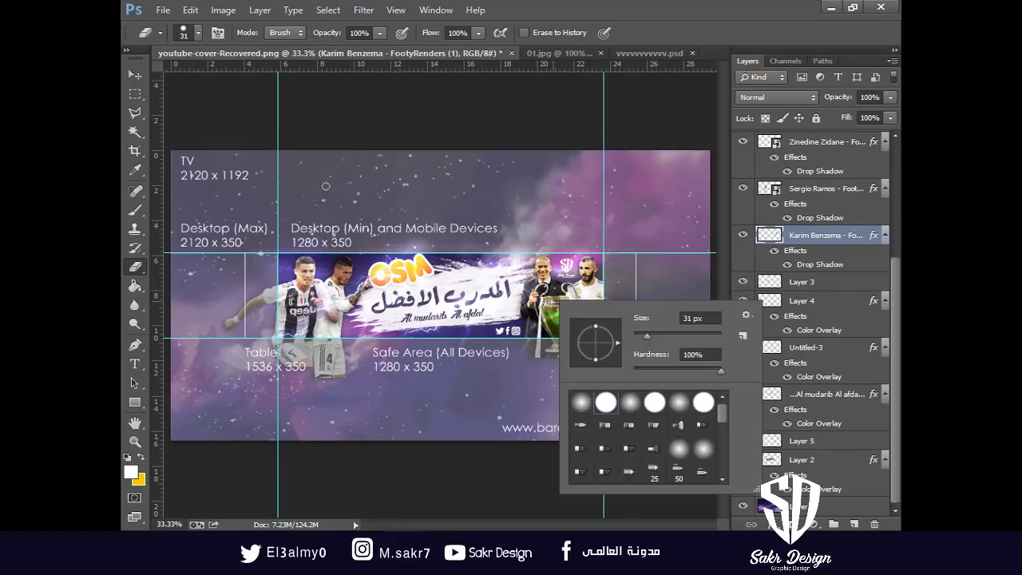
Rasterize the Zinedine Zidane layer and delete its parts below the safe area with the inverted selection active
click(135, 74)
right_click(614, 305)
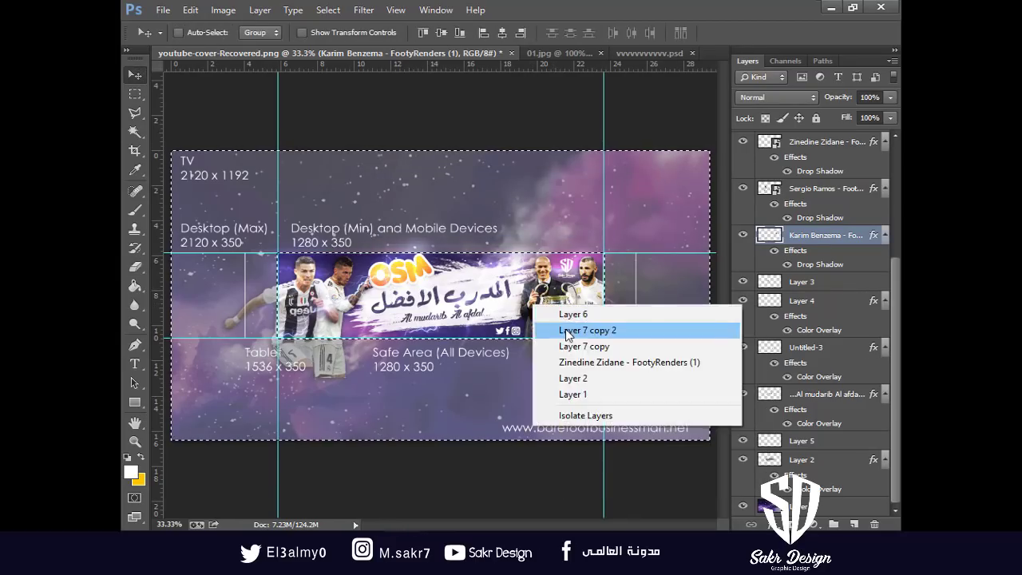
click(639, 329)
right_click(615, 311)
click(655, 354)
key(Delete)
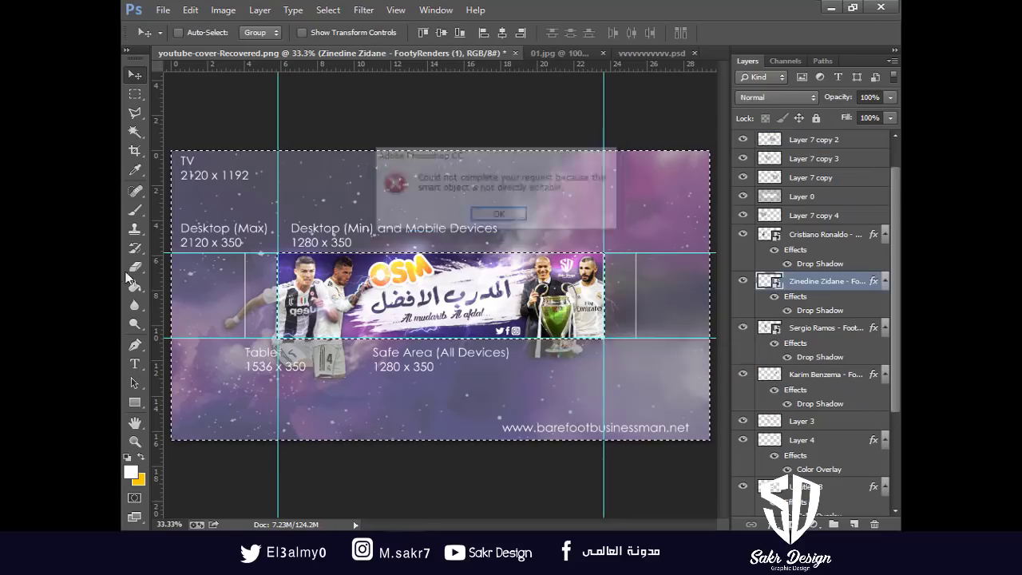
click(135, 267)
click(461, 316)
click(135, 73)
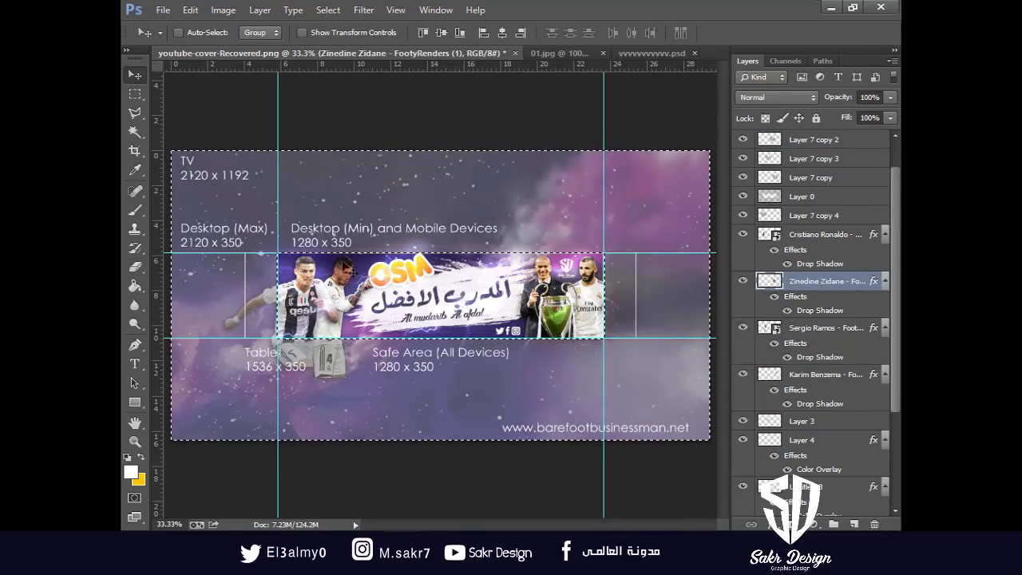
Rasterize the Sergio Ramos layer and delete the legs extending below the safe area
right_click(355, 279)
click(415, 338)
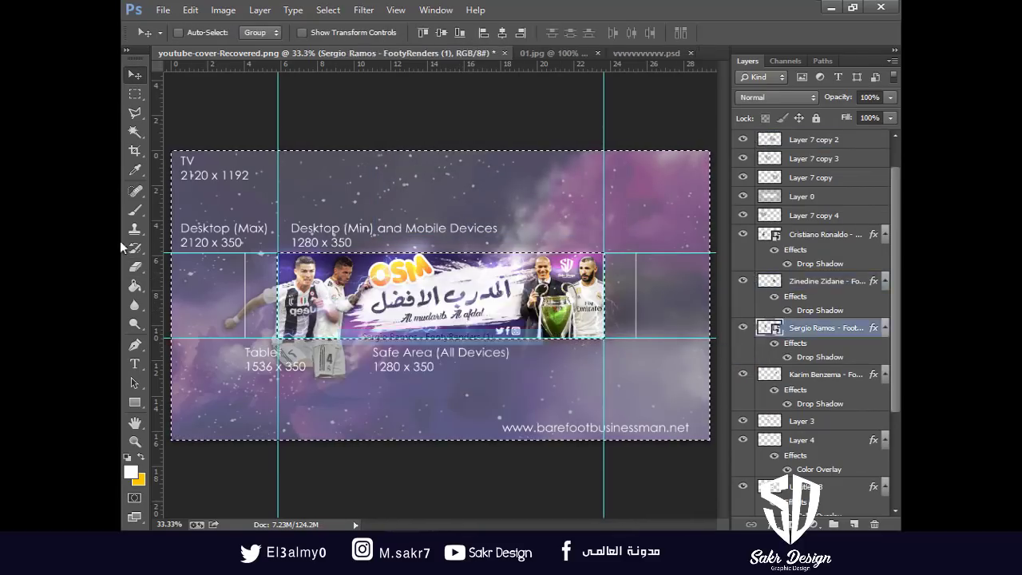
click(135, 247)
key(v)
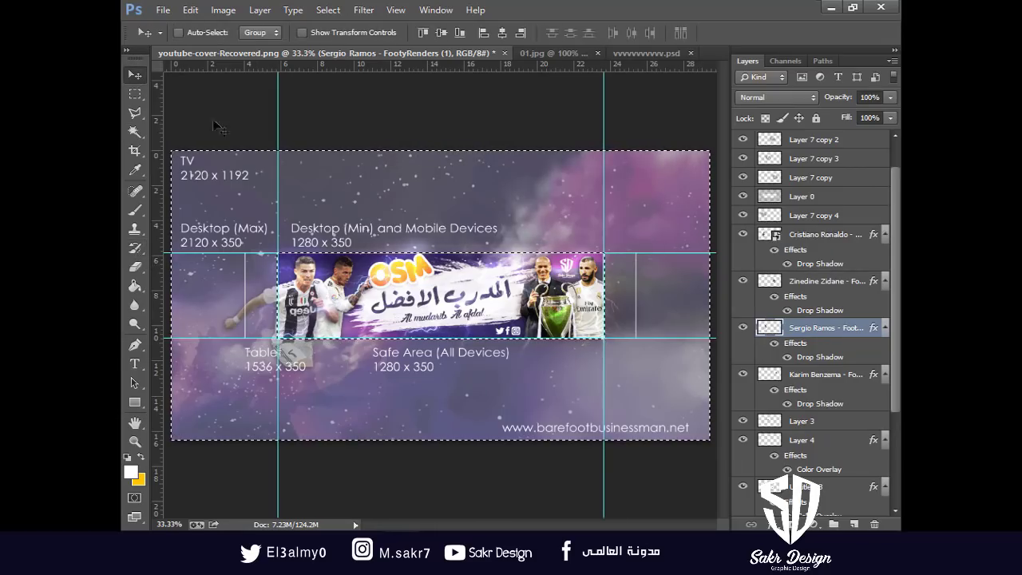
Rasterize the Cristiano Ronaldo layer, delete everything outside the safe area, and deselect
right_click(302, 303)
click(343, 341)
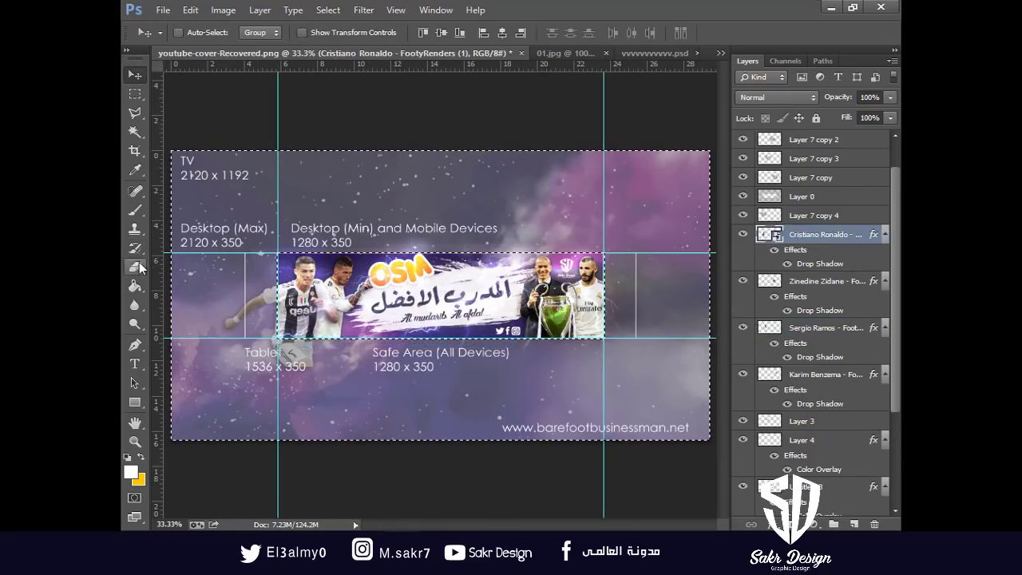
click(137, 267)
click(378, 270)
key(Return)
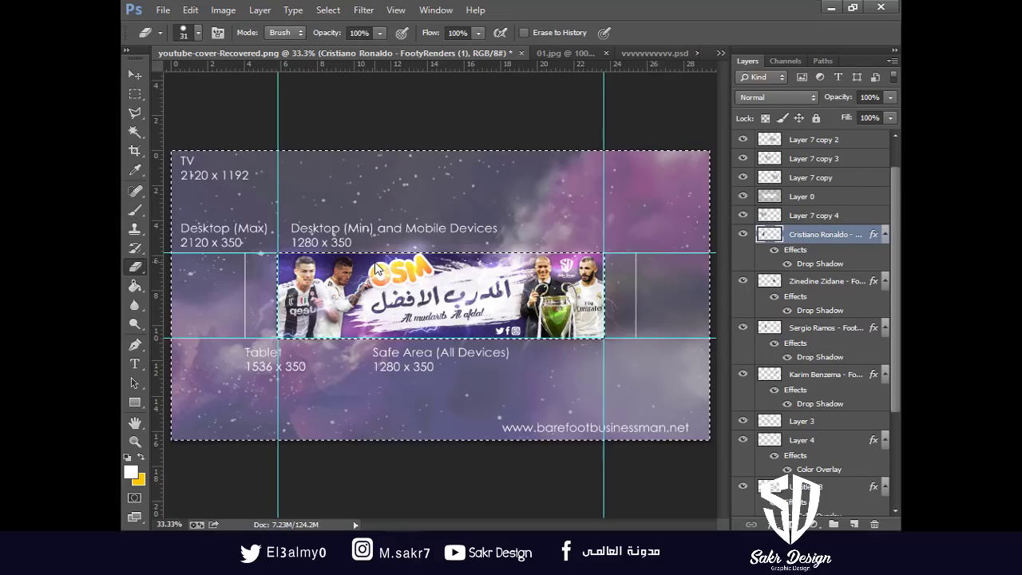
key(ctrl+d)
key(v)
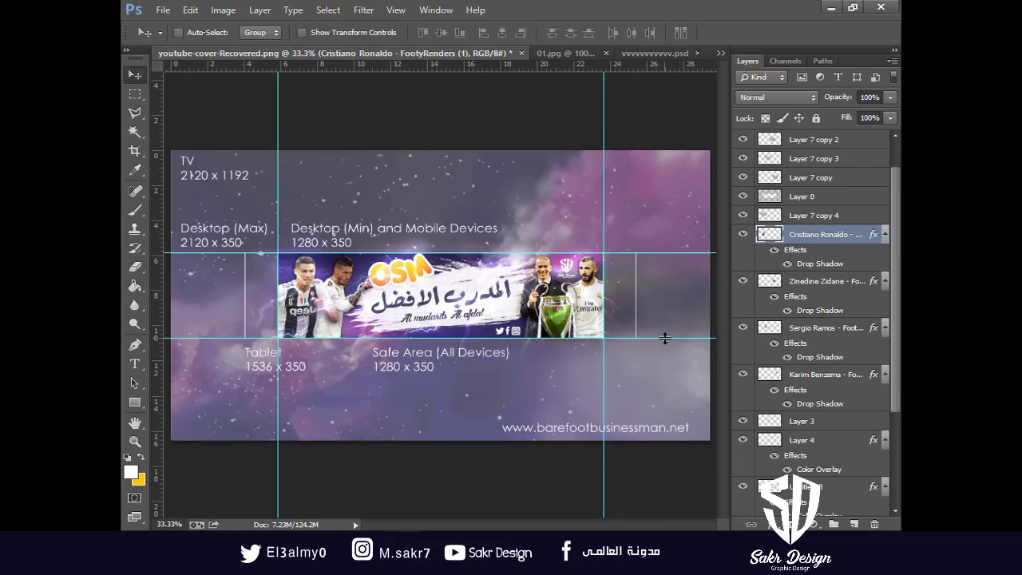
Delete Layer 0, the semi-transparent size template covering the cover
key(ctrl+semicolon)
key(ctrl+semicolon)
right_click(681, 209)
click(703, 210)
key(Delete)
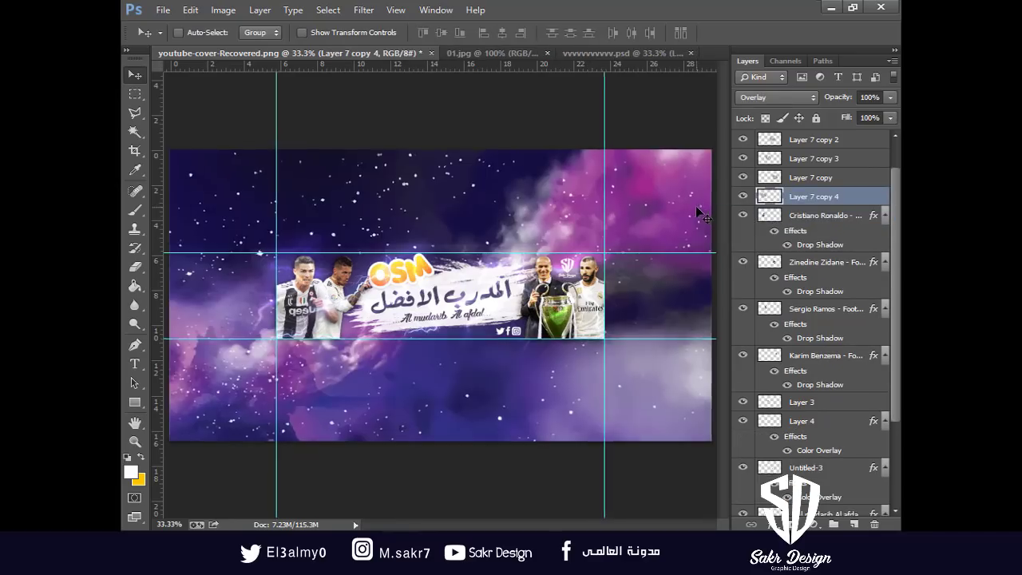
Select the Layer 6 lightning and marquee the areas directly above and below the banner to trim its spill
key(ctrl+plus)
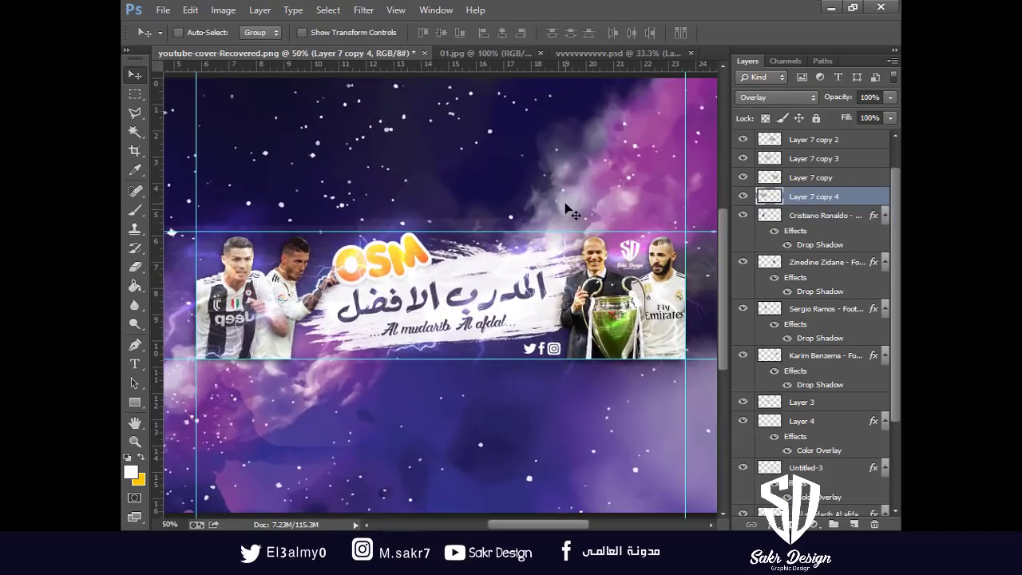
right_click(479, 233)
click(485, 235)
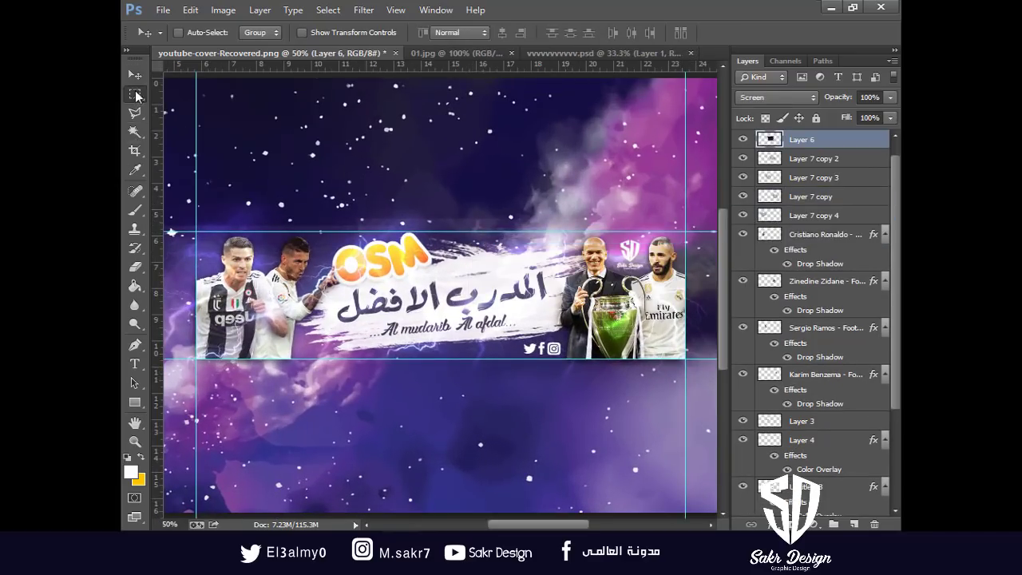
click(135, 93)
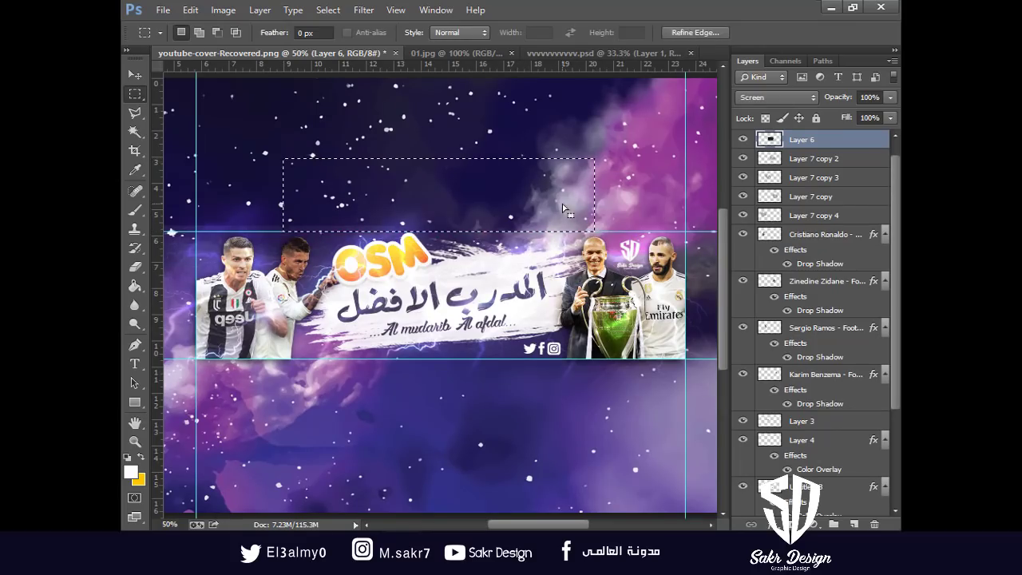
drag(563, 209, 688, 210)
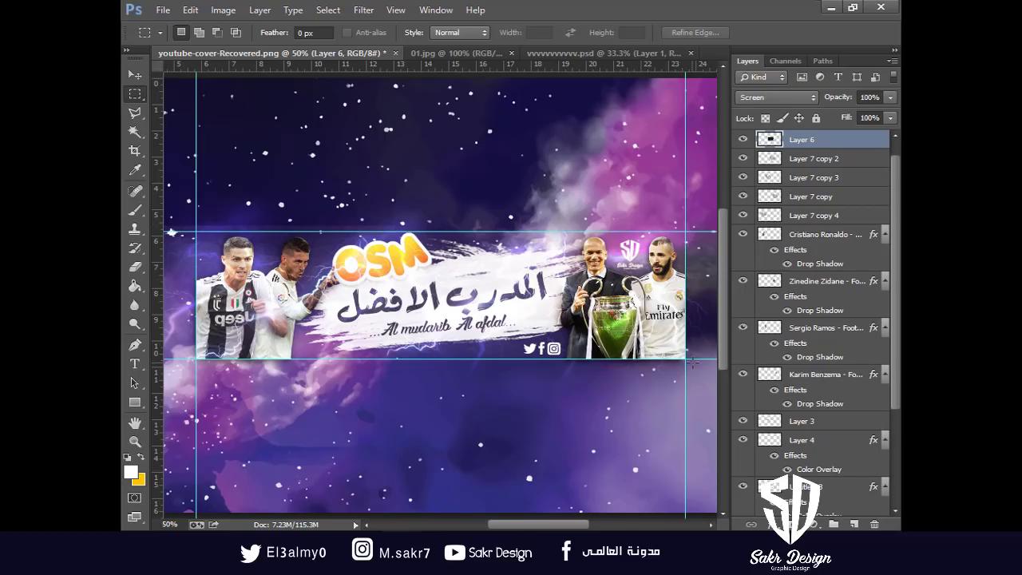
drag(685, 359, 151, 448)
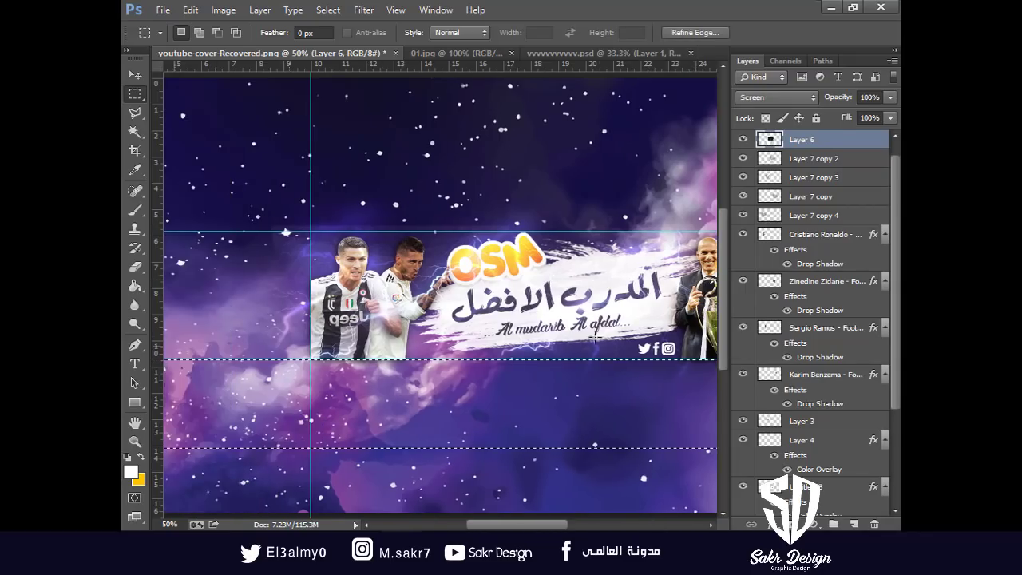
key(v)
key(ctrl+h)
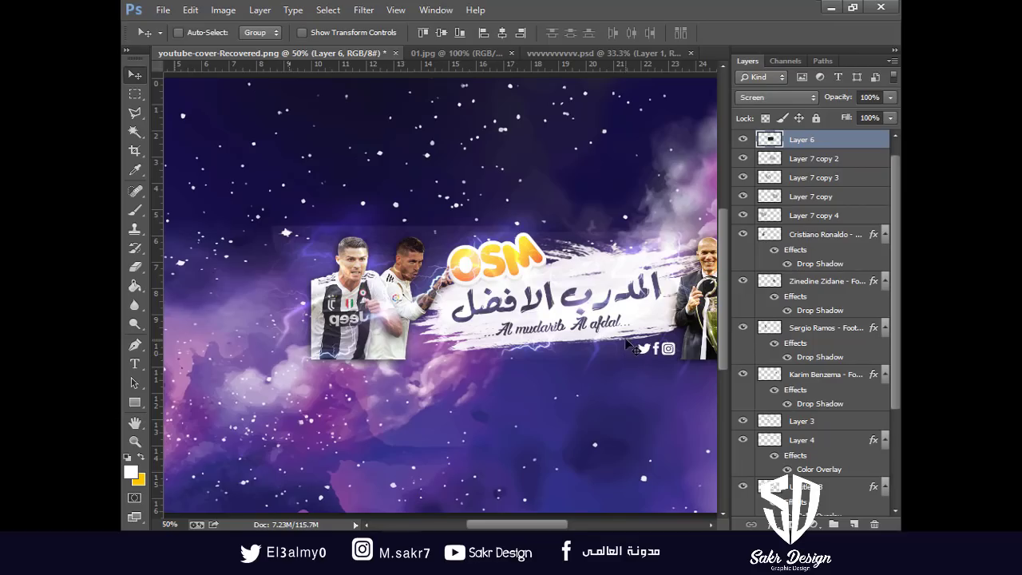
key(ctrl+h)
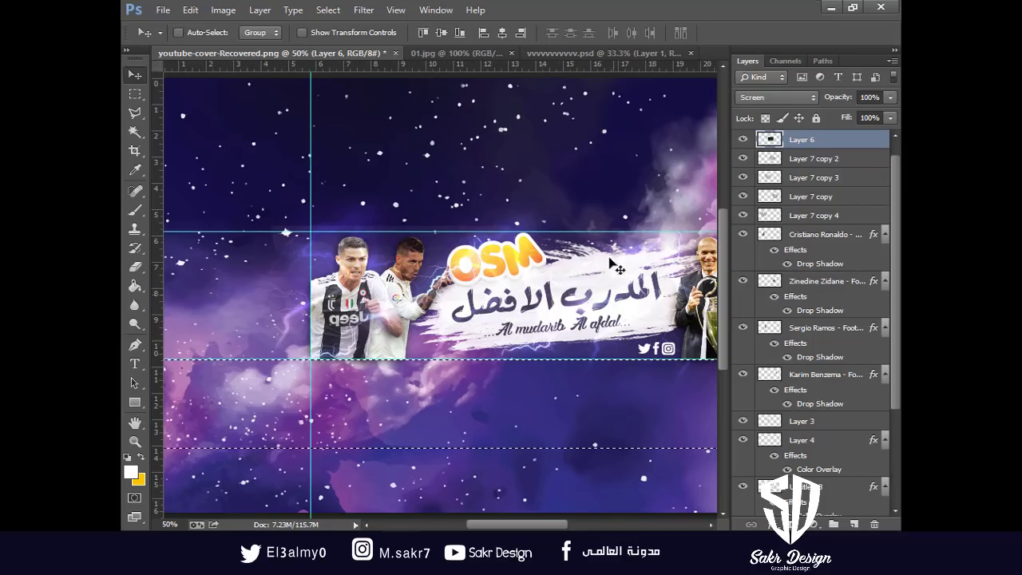
Marquee the area above the banner's upper guide and target Layer 6 copy and Layer 7 copy 4 for trimming
key(m)
drag(200, 96, 729, 233)
key(space)
drag(241, 244, 702, 298)
key(v)
key(ctrl+j)
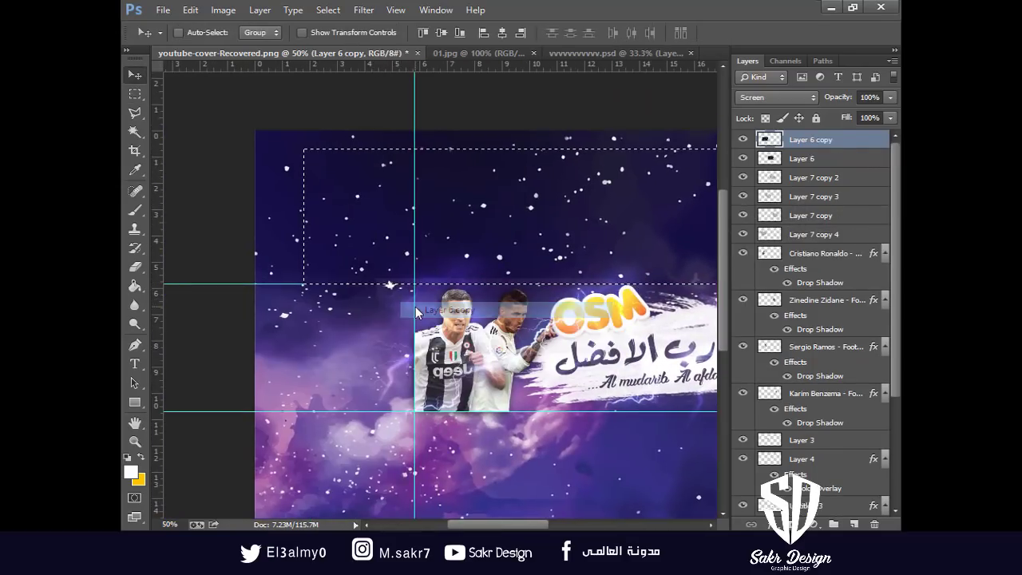
right_click(405, 302)
click(435, 326)
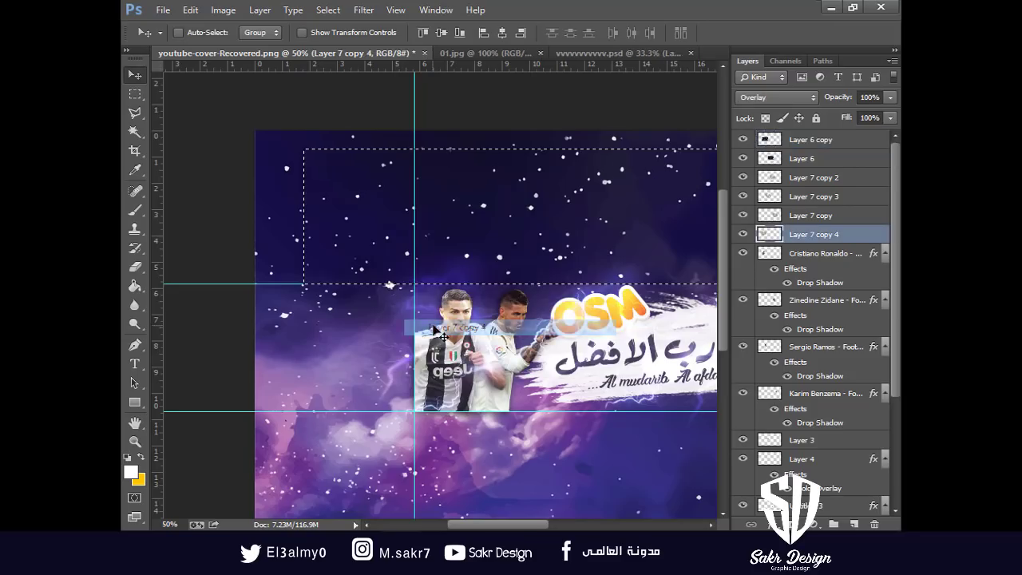
Target the Layer 6 lightning near Zidane, and clear the guides and selection outline from view
drag(604, 281, 575, 275)
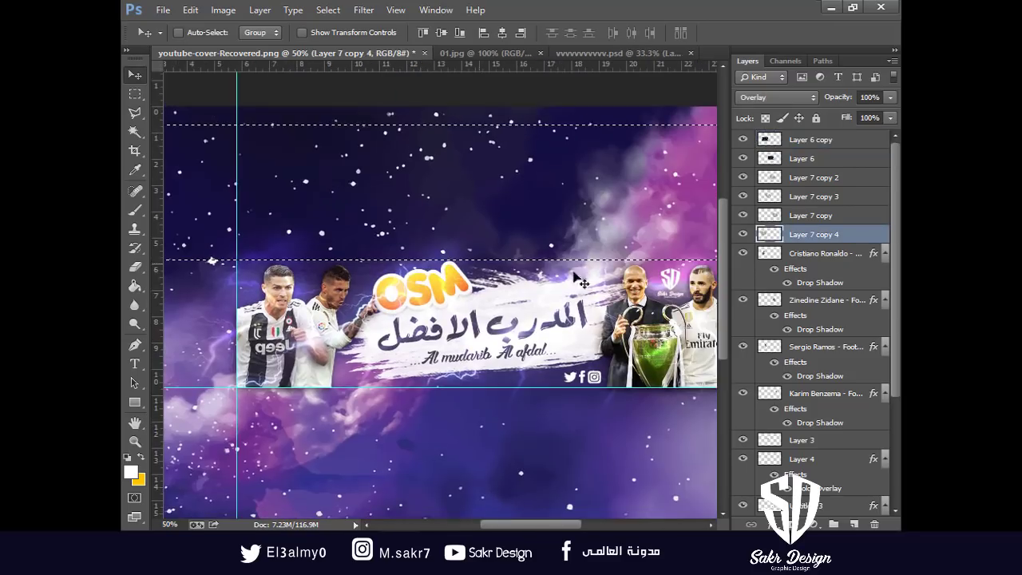
right_click(595, 272)
click(611, 278)
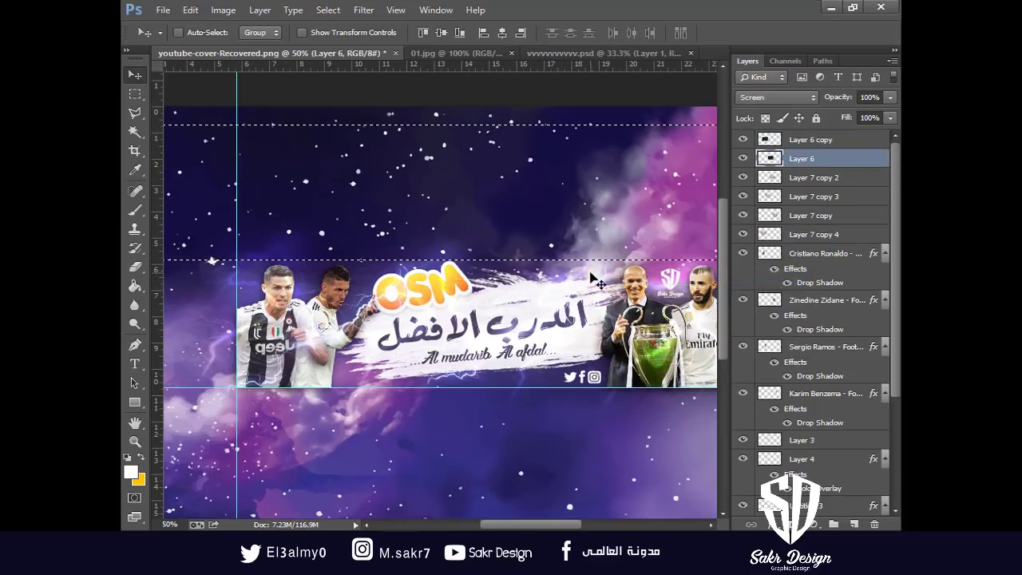
key(ctrl+minus)
key(ctrl+semicolon)
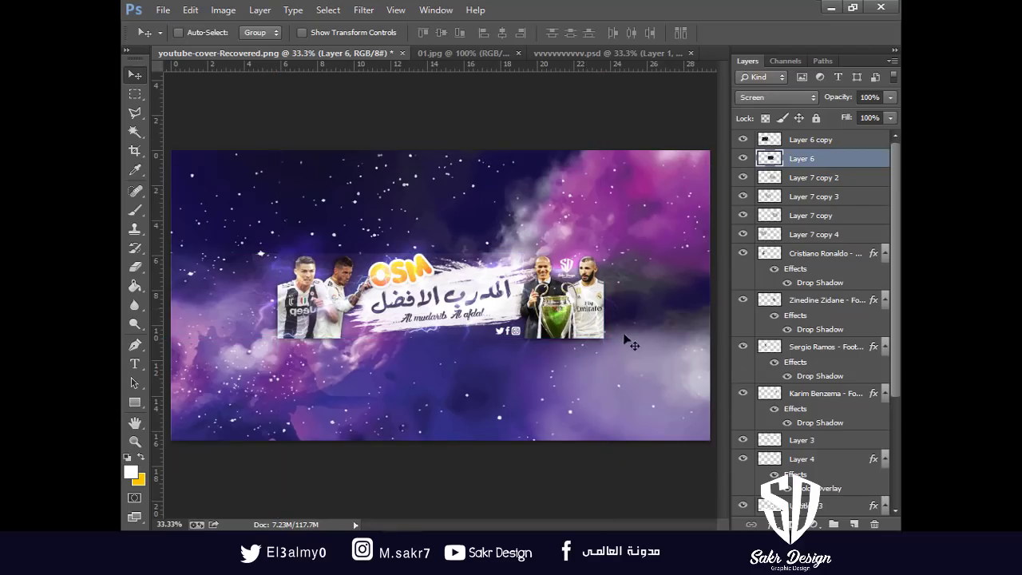
Inspect the finished cover up close, checking the players, title, logos and lightning across the banner and then the whole composition
key(ctrl+plus)
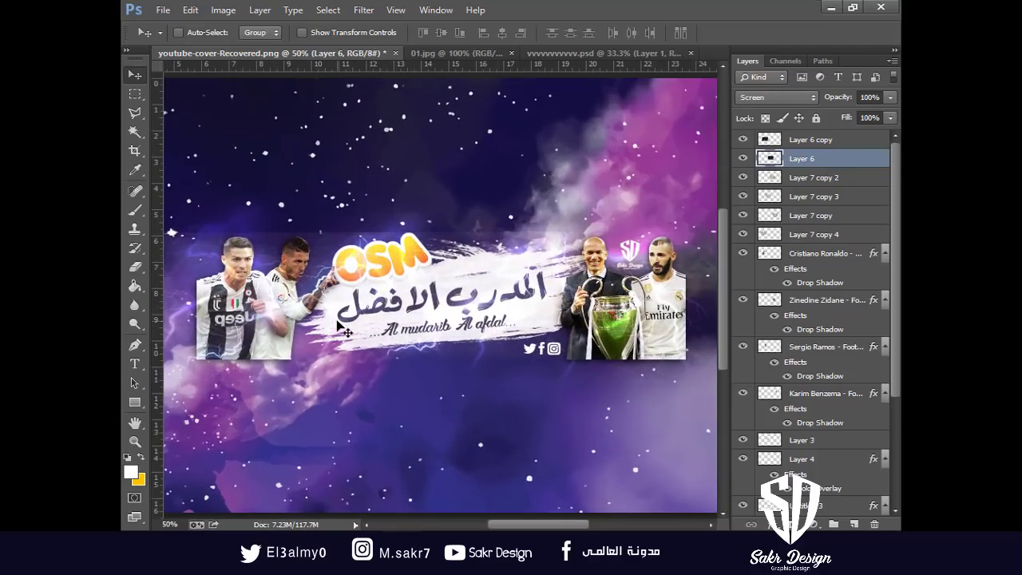
drag(347, 318, 501, 317)
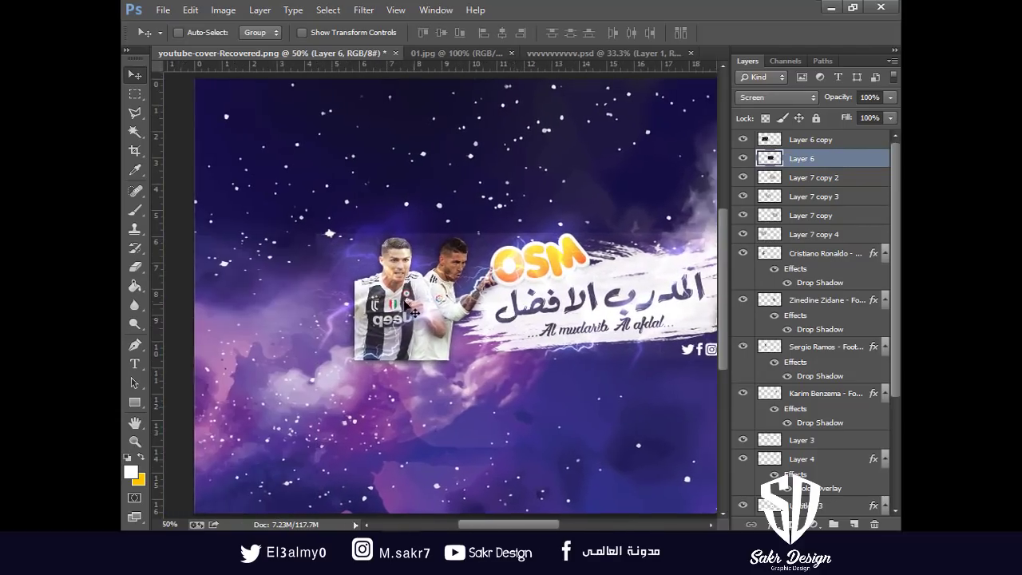
drag(587, 329, 477, 328)
drag(567, 296, 500, 301)
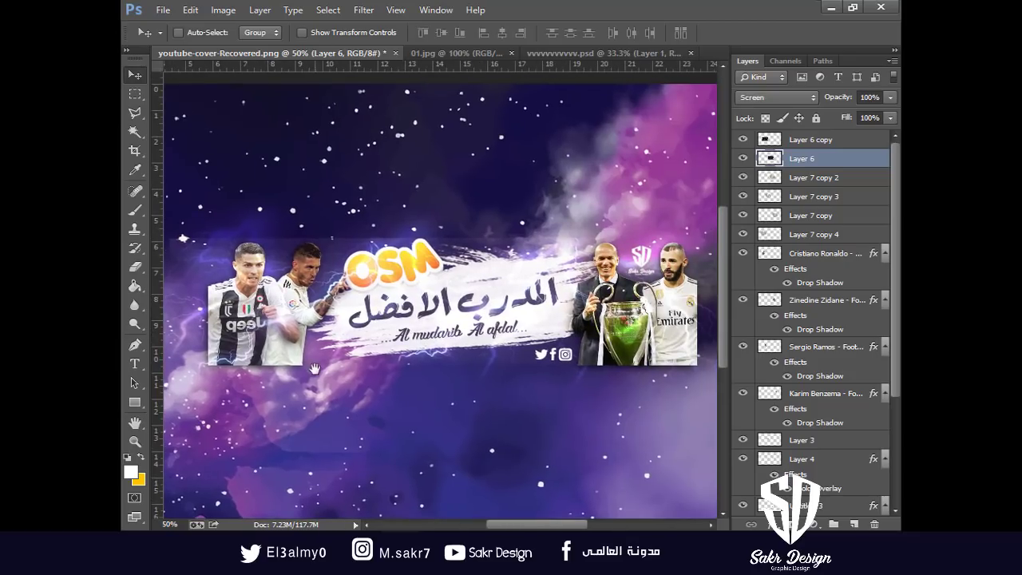
key(ctrl+plus)
key(ctrl+0)
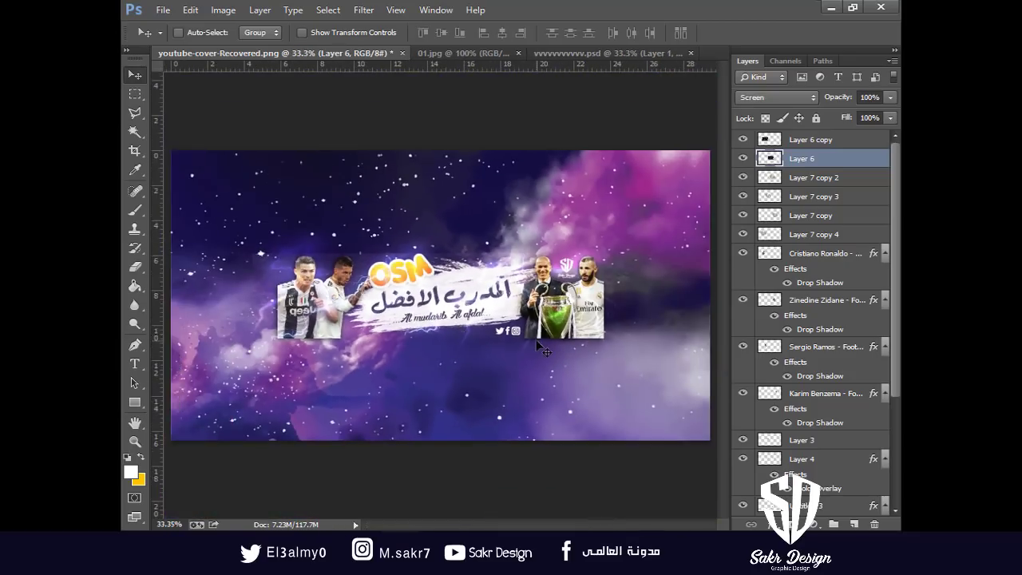
key(ctrl+plus)
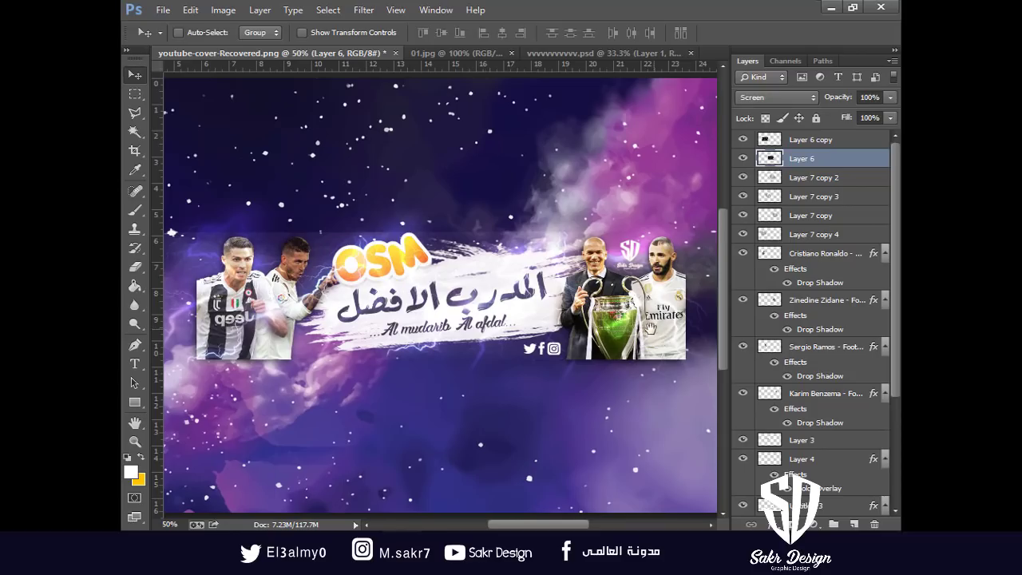
drag(635, 331, 654, 342)
key(ctrl+plus)
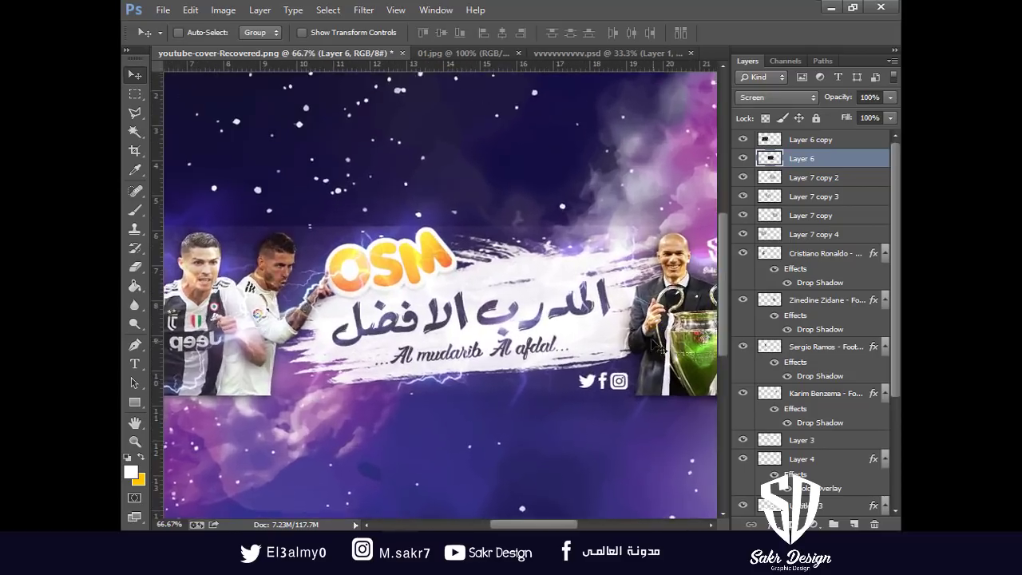
key(ctrl+0)
key(ctrl+plus)
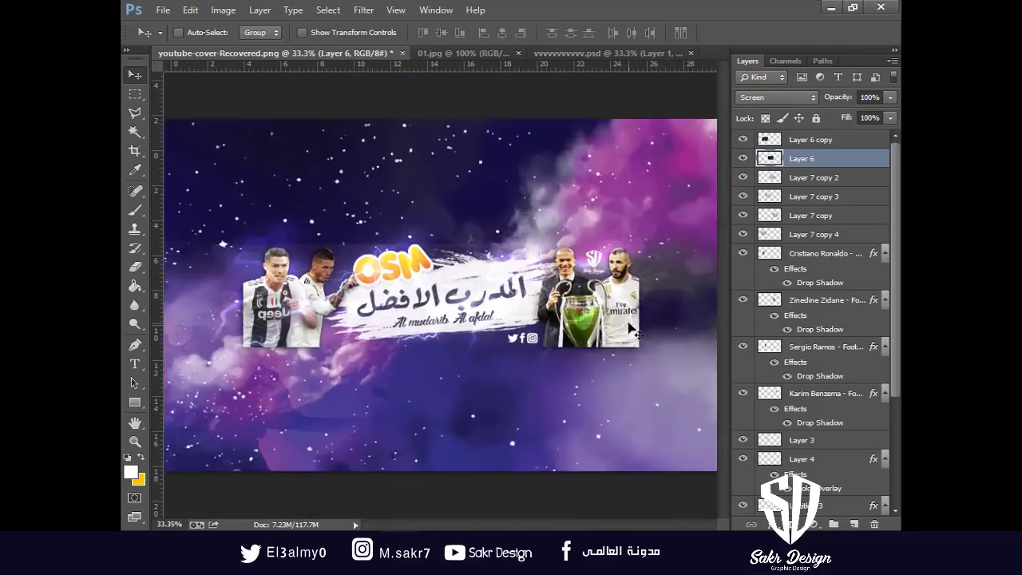
drag(630, 285, 622, 313)
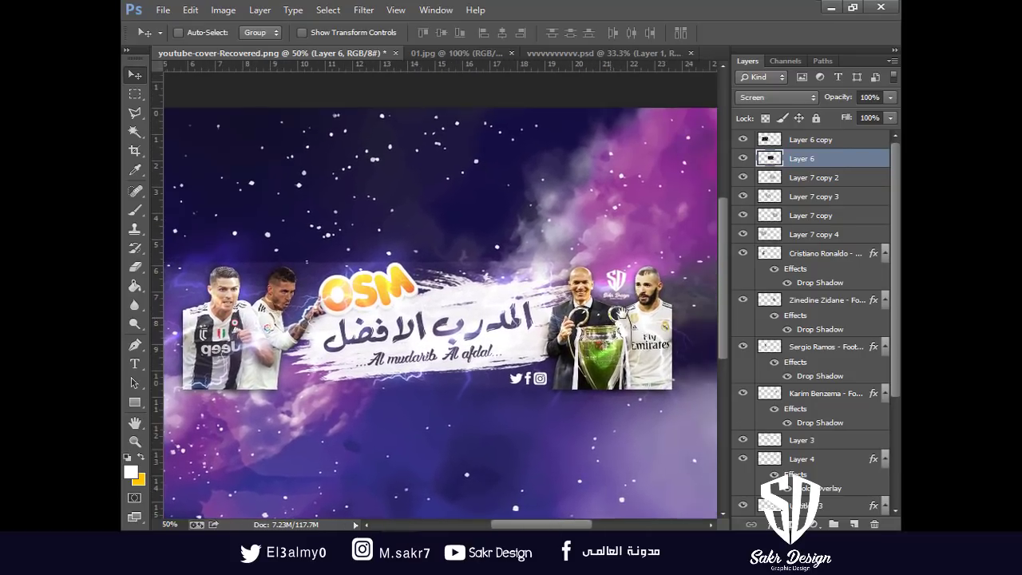
key(ctrl+minus)
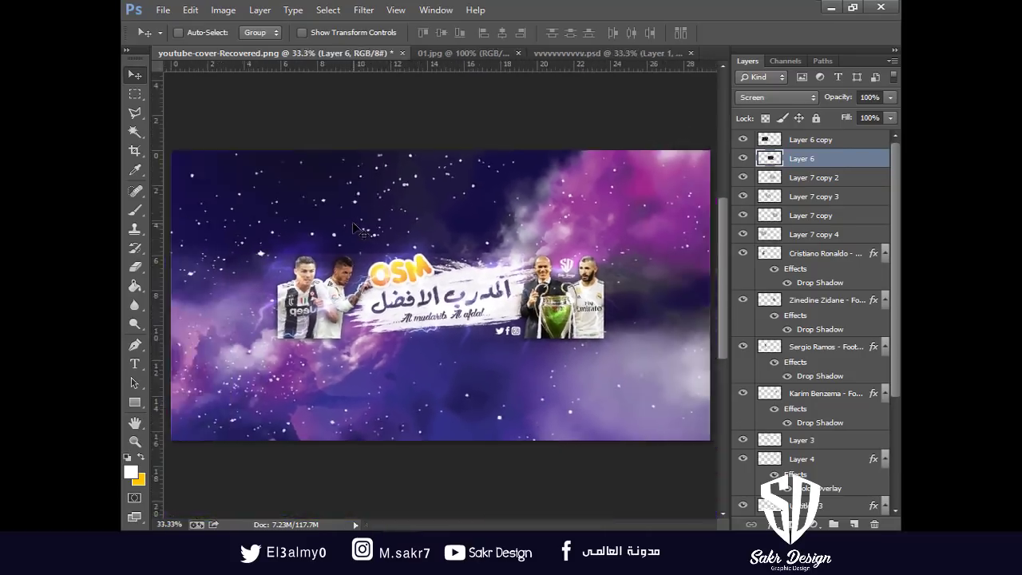